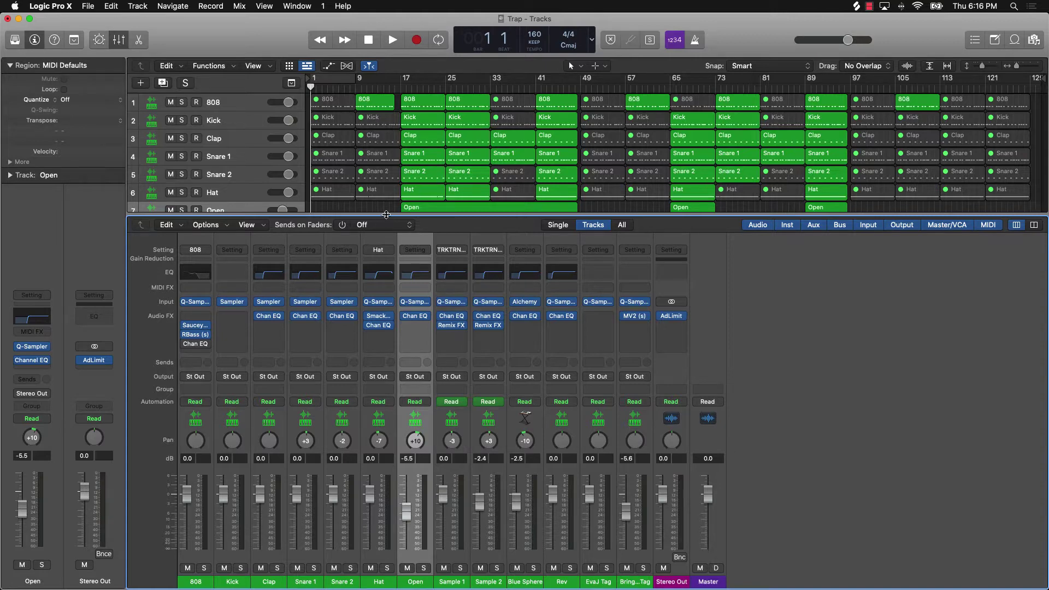
- Enlarge the tracks area to reveal all tracks, and set up a project bounce with a 48000 sample rate
{"action": "left_click_drag", "start_coordinate": [386, 216], "coordinate": [387, 362]}
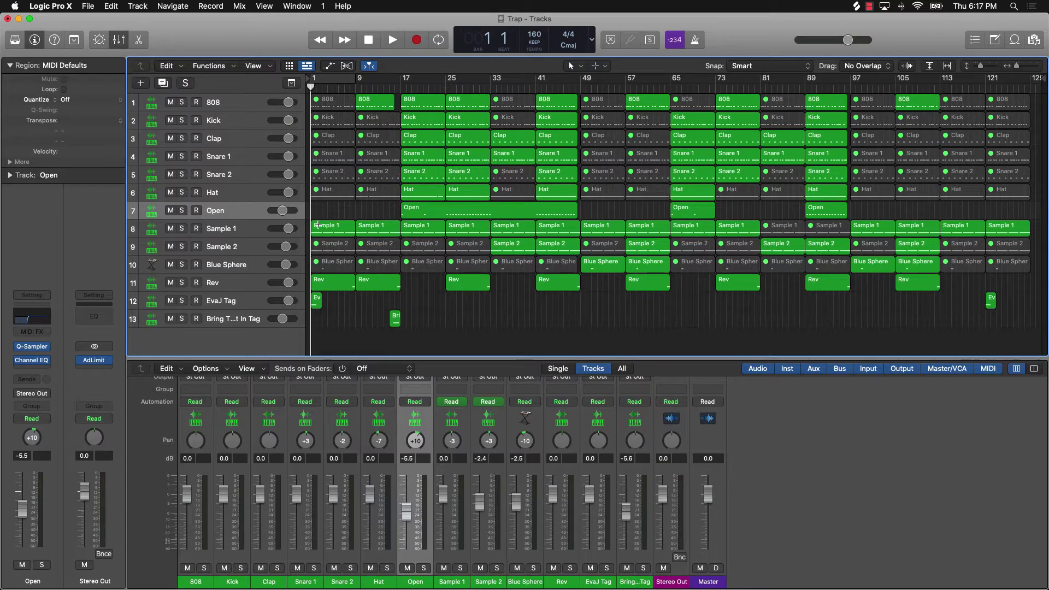
{"action": "key", "text": "super+b"}
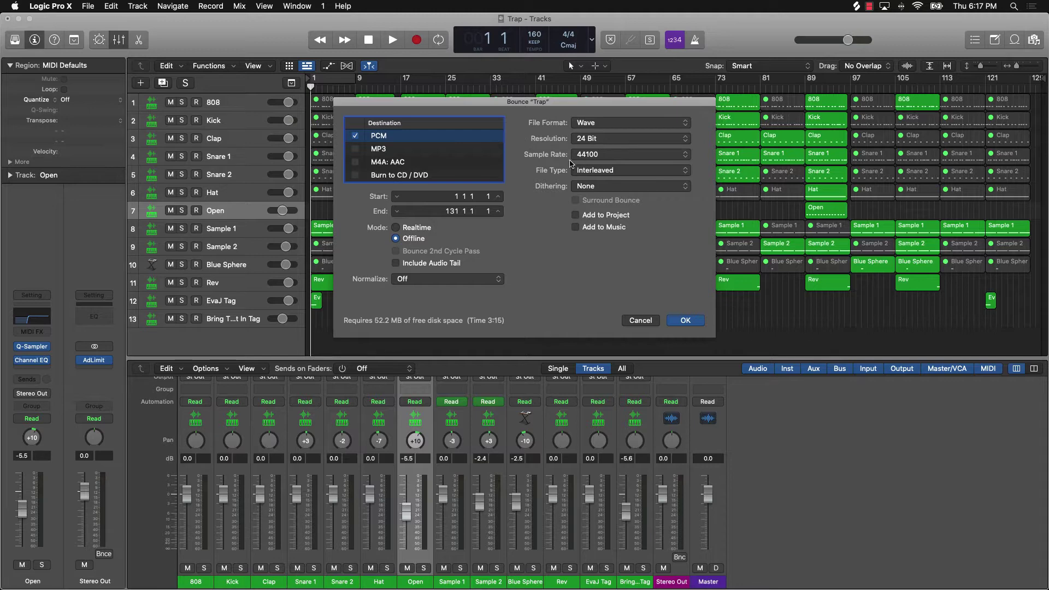
{"action": "left_click", "coordinate": [616, 155]}
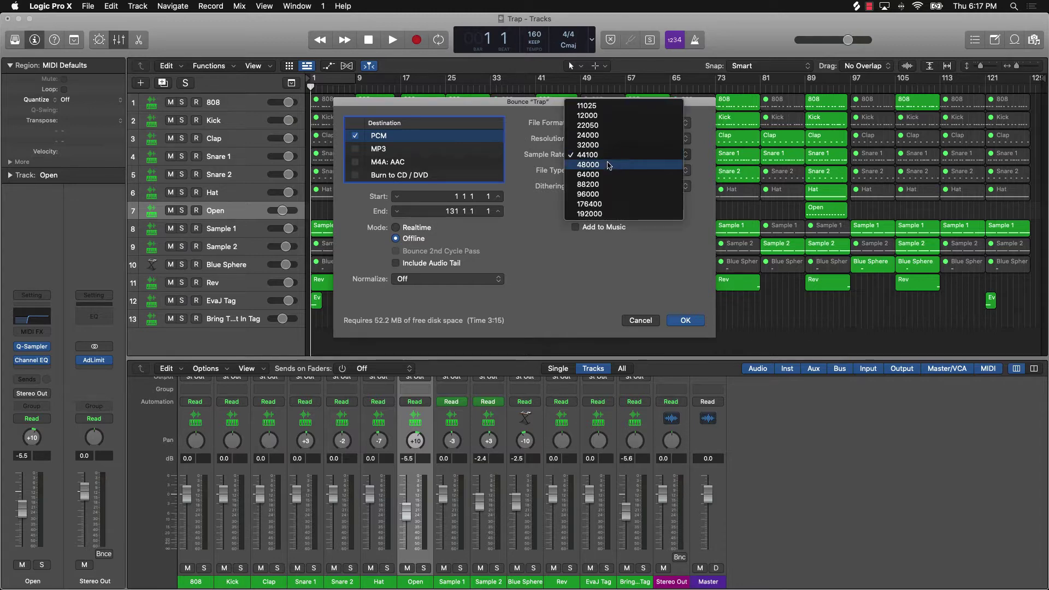
{"action": "left_click", "coordinate": [608, 165]}
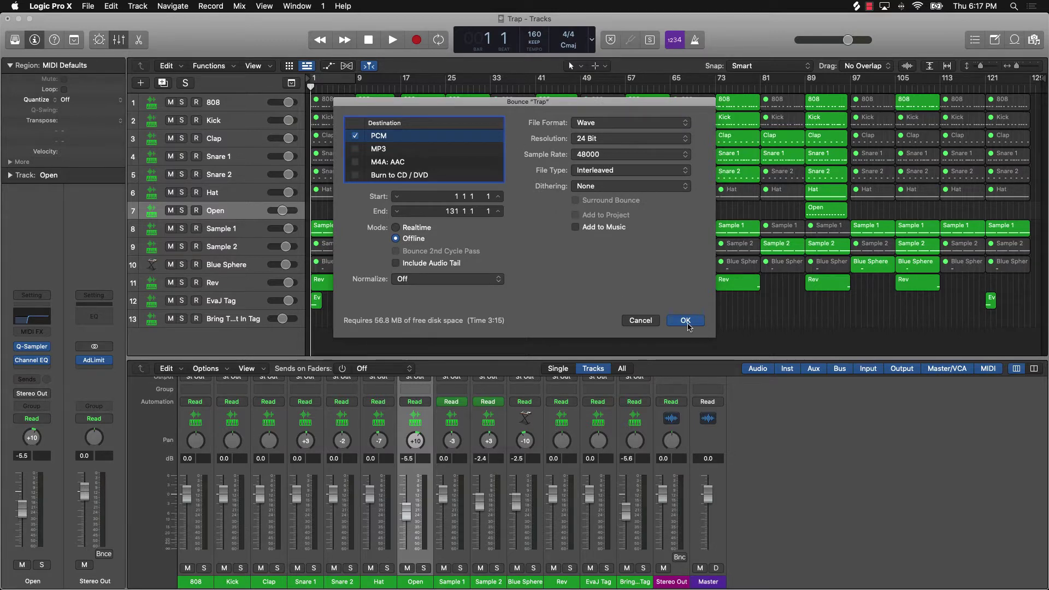
{"action": "left_click", "coordinate": [686, 321]}
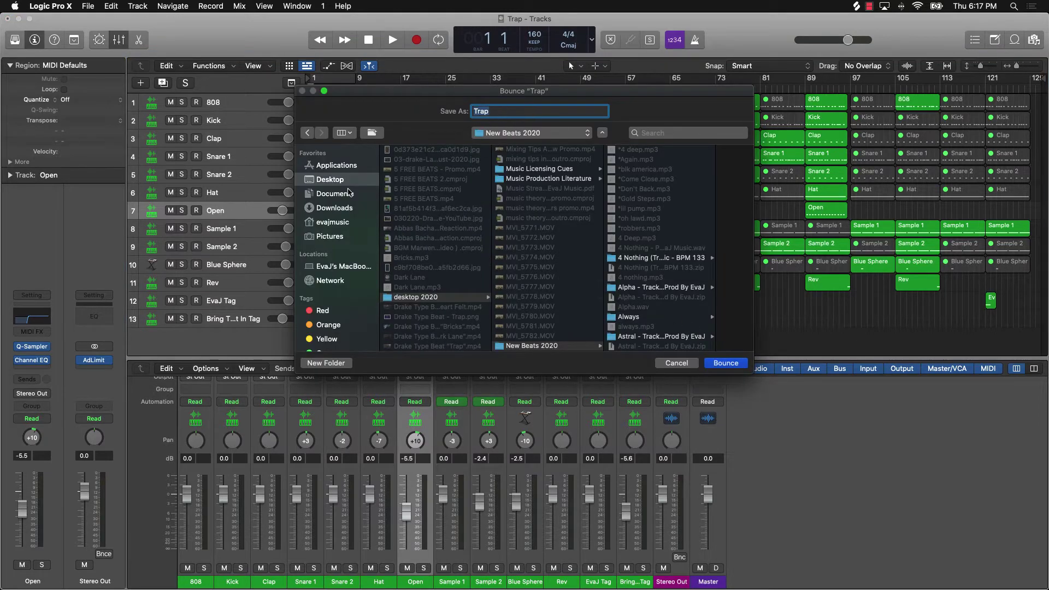
- Browse the New Beats 2020 folder as the bounce destination, and cancel the bounce
{"action": "scroll", "coordinate": [577, 211], "scroll_direction": "down", "scroll_amount": 4}
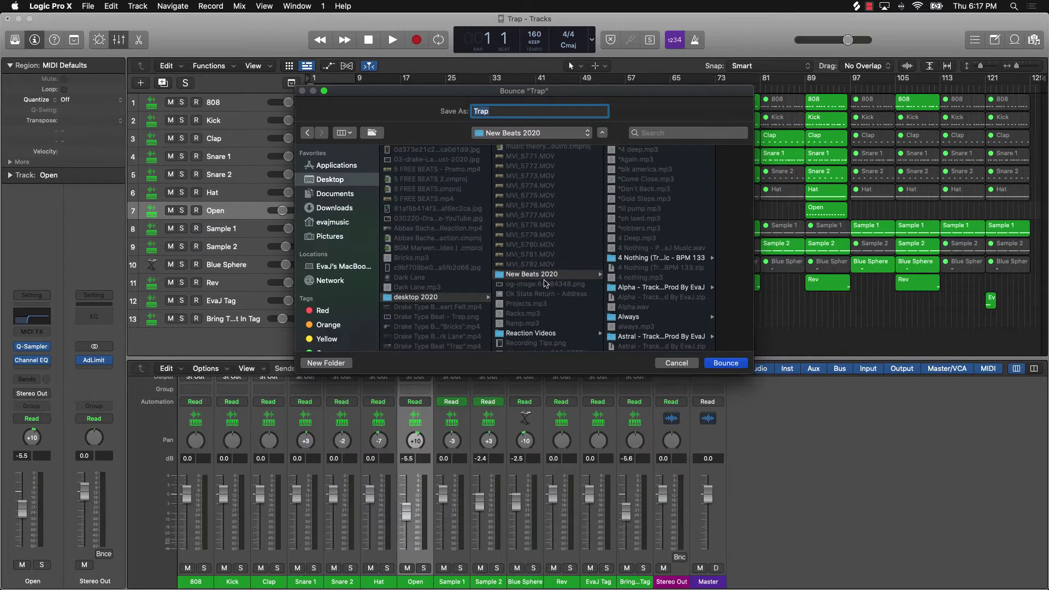
{"action": "scroll", "coordinate": [656, 226], "scroll_direction": "down", "scroll_amount": 15}
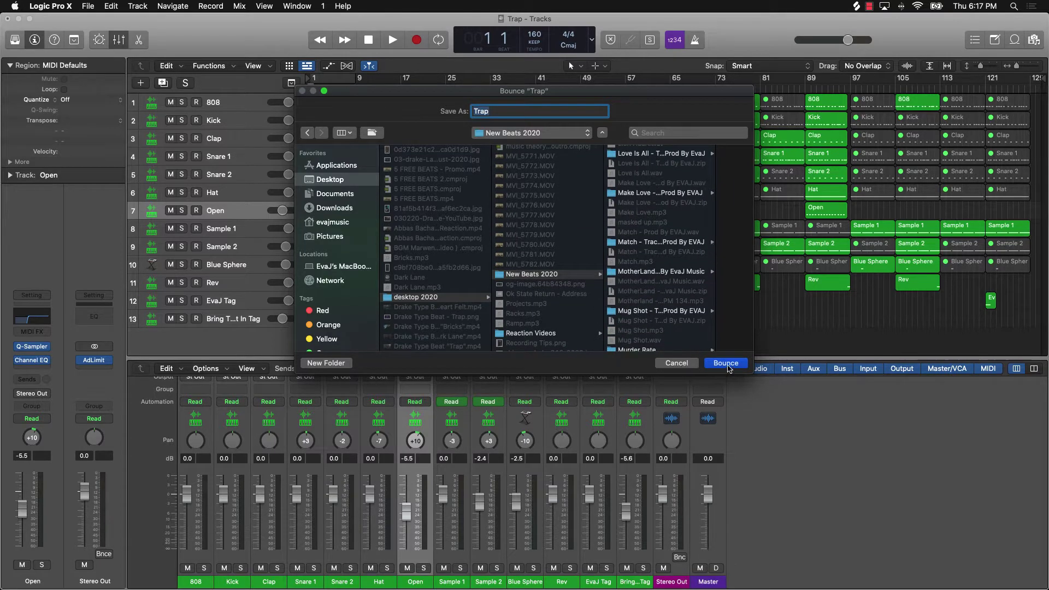
{"action": "scroll", "coordinate": [692, 288], "scroll_direction": "down", "scroll_amount": 10}
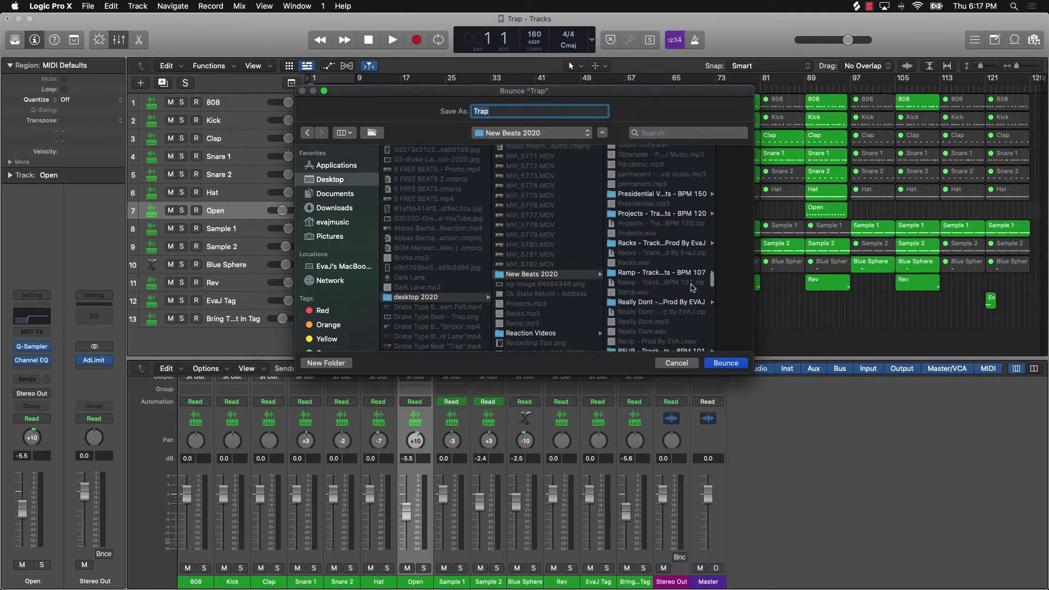
{"action": "left_click", "coordinate": [663, 363]}
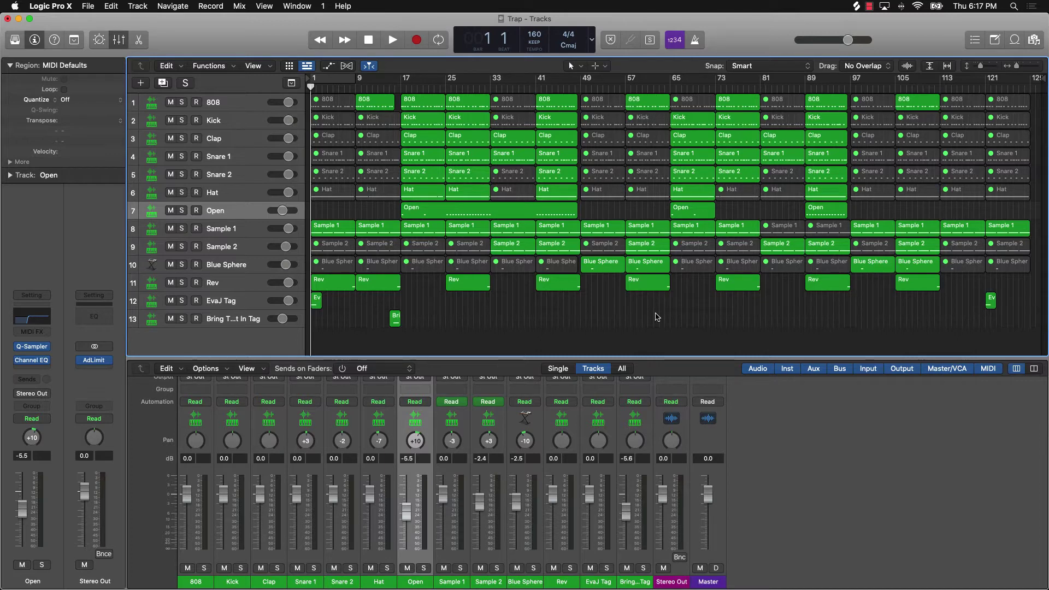
- Start exporting all tracks as audio files and create a destination folder named "Trap - Trackouts - BPM 160 - Prod By EVAJ"
{"action": "key", "text": "super+shift+e"}
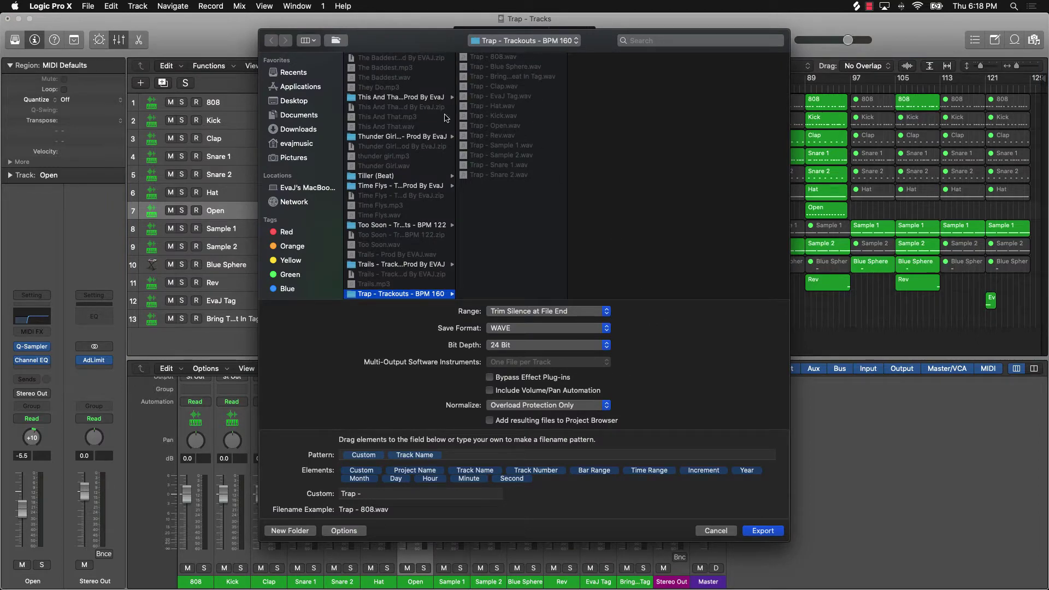
{"action": "scroll", "coordinate": [401, 272], "scroll_direction": "down", "scroll_amount": 4}
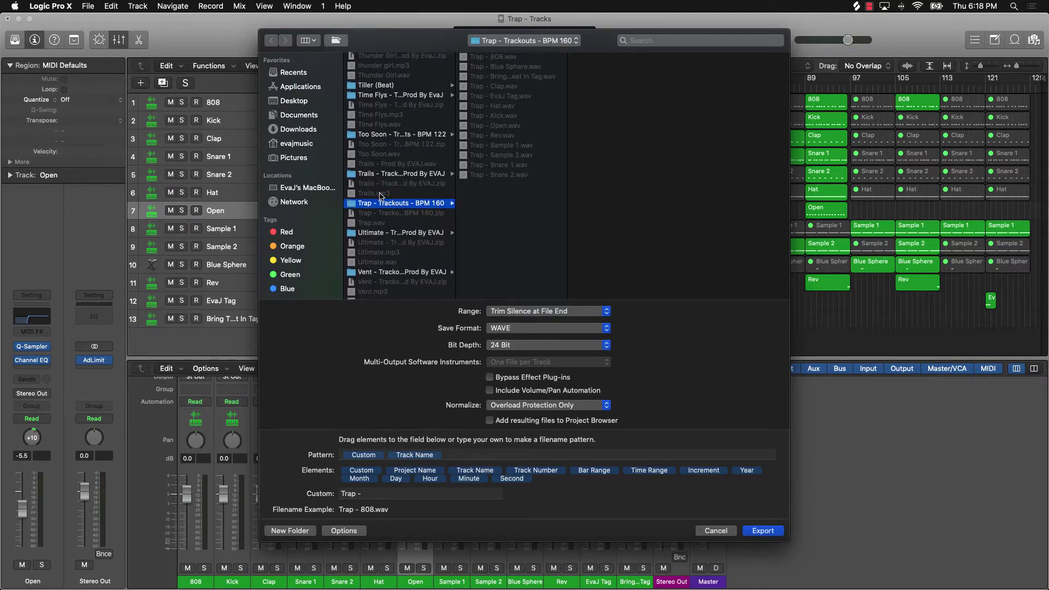
{"action": "left_click", "coordinate": [292, 531]}
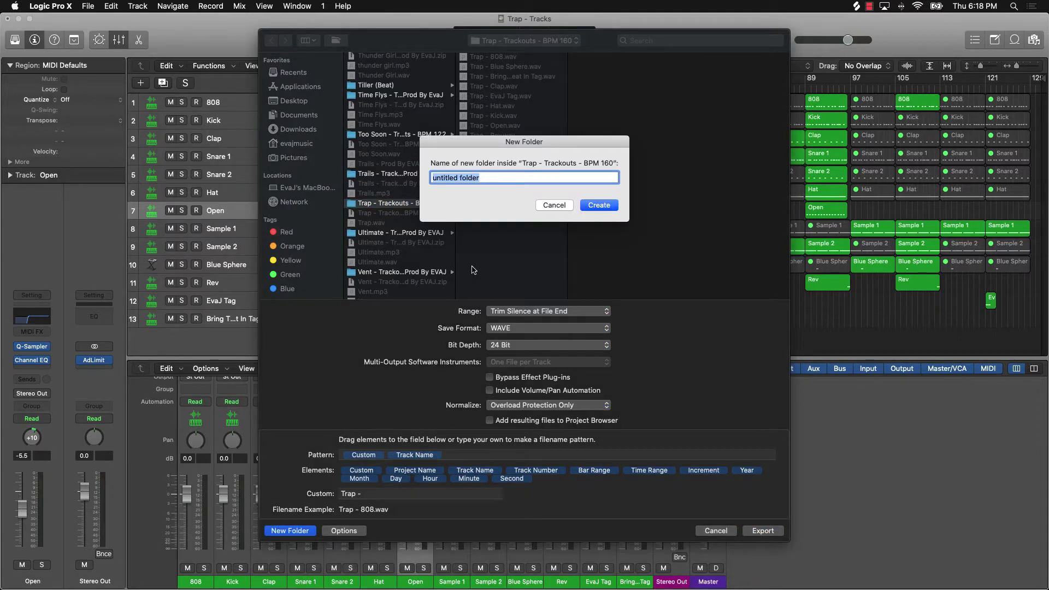
{"action": "type", "text": "T"}
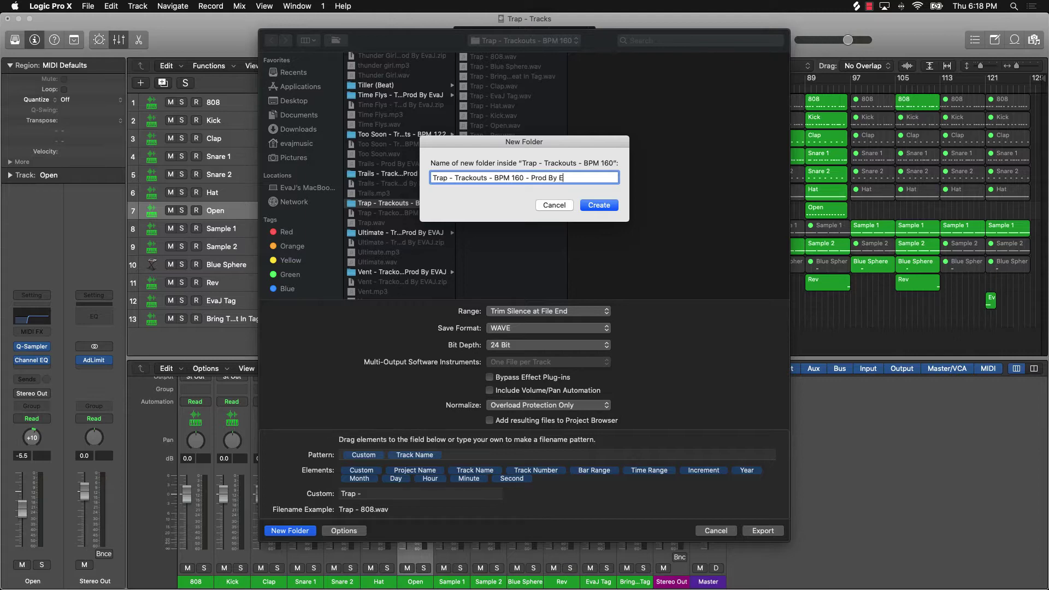
{"action": "key", "text": "Return"}
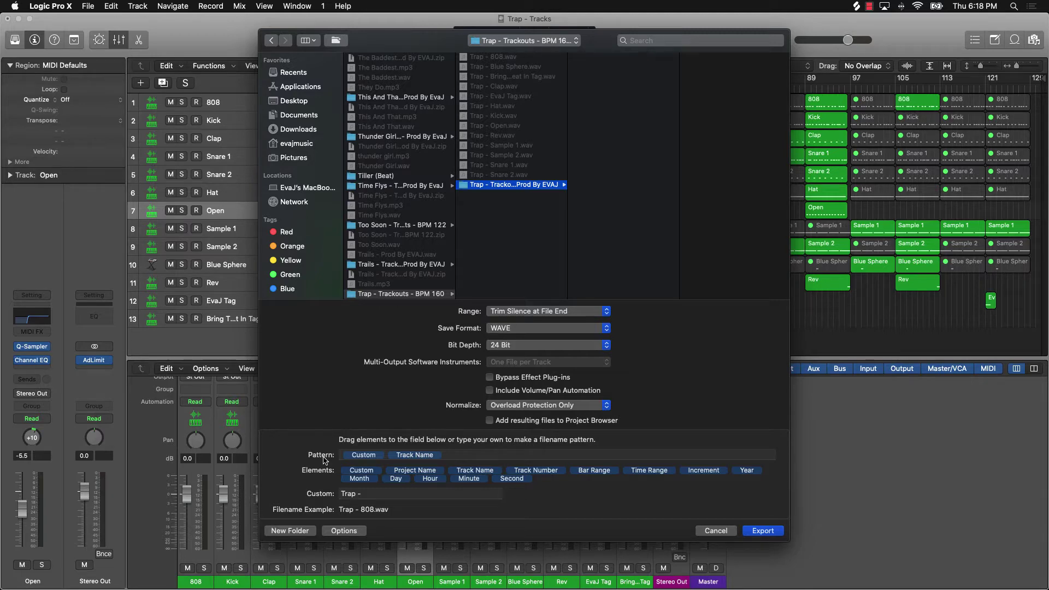
- Examine the export's filename pattern and its custom prefix text
{"action": "left_click", "coordinate": [356, 456]}
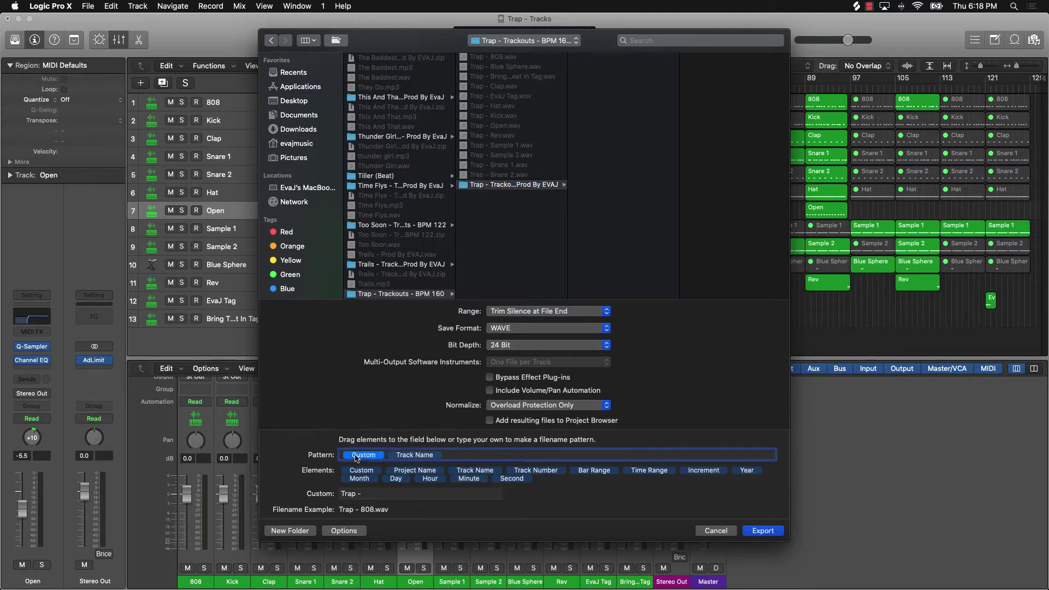
{"action": "mouse_move", "coordinate": [356, 458]}
{"action": "left_mouse_down"}
{"action": "mouse_move", "coordinate": [448, 458]}
{"action": "mouse_move", "coordinate": [354, 459]}
{"action": "left_mouse_up"}
{"action": "left_click", "coordinate": [367, 494]}
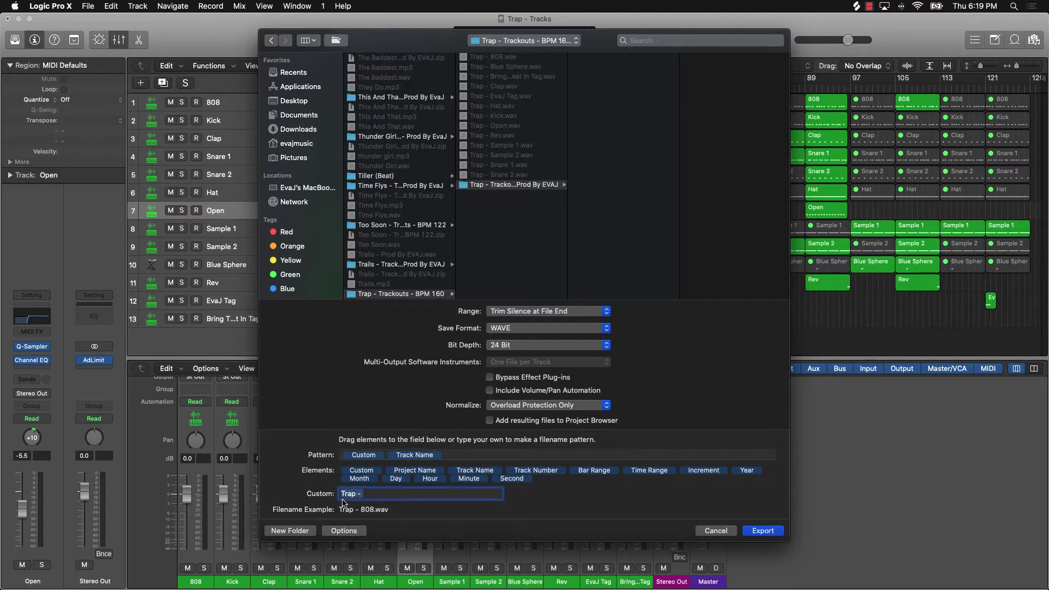
{"action": "left_click", "coordinate": [368, 497]}
- Review the track export settings, keep Normalize at Overload Protection Only, and cancel the export
{"action": "left_click_drag", "start_coordinate": [605, 46], "coordinate": [979, 172]}
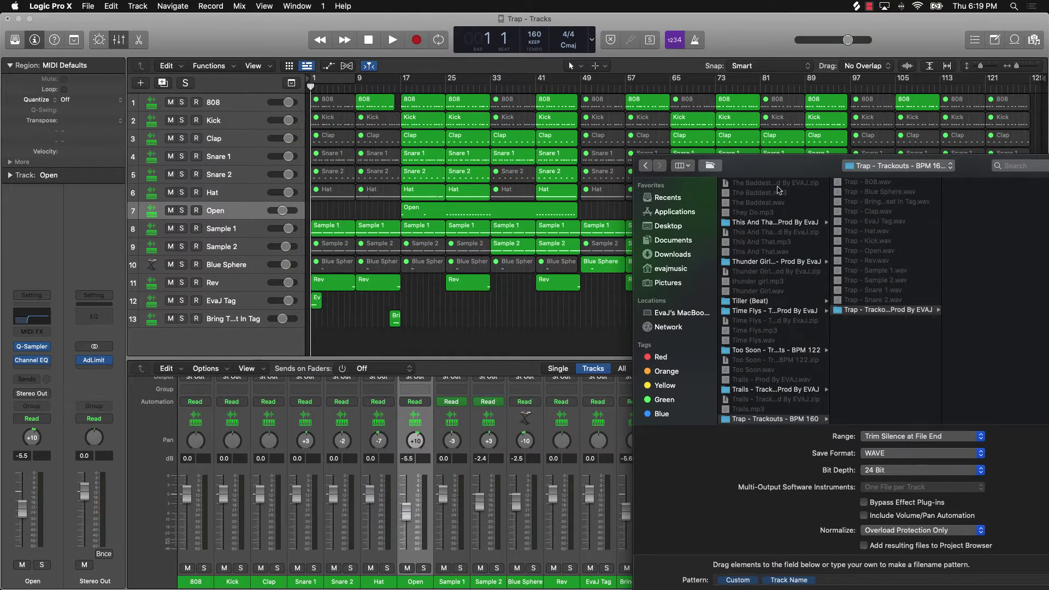
{"action": "left_click_drag", "start_coordinate": [796, 166], "coordinate": [331, 5]}
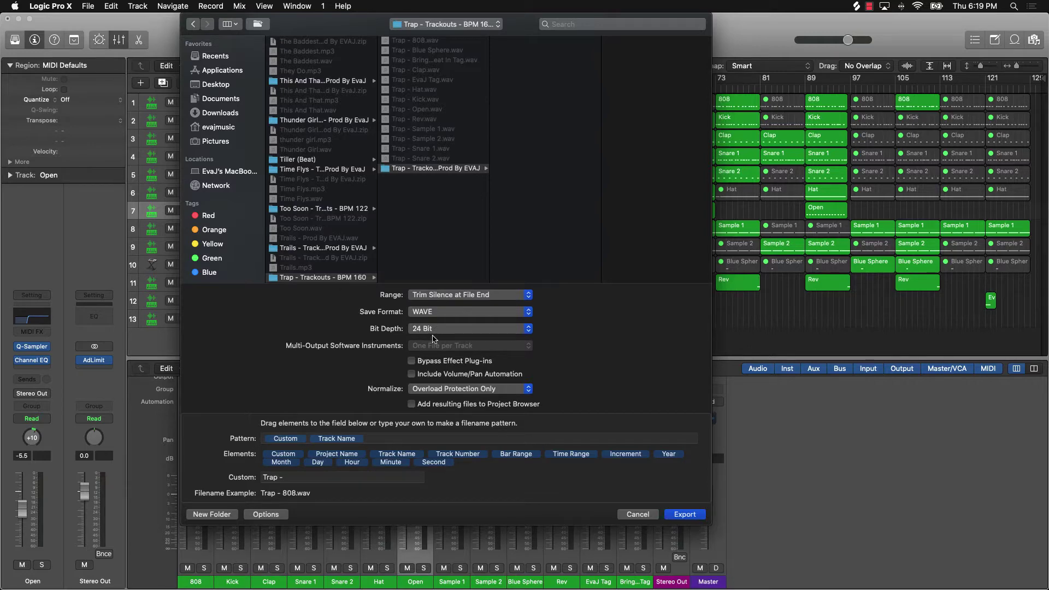
{"action": "left_click", "coordinate": [416, 392]}
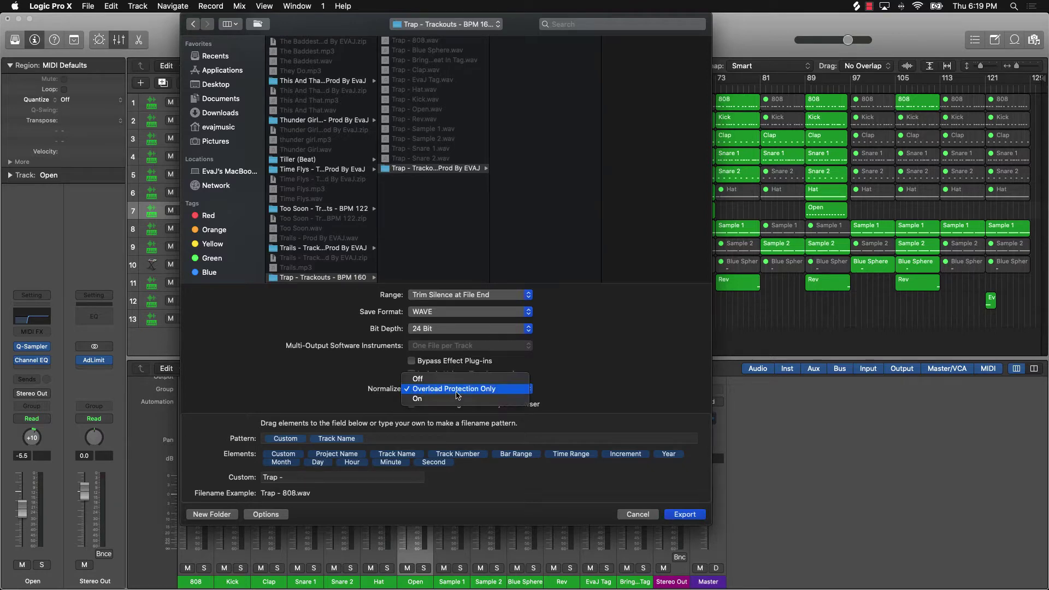
{"action": "left_click", "coordinate": [516, 390]}
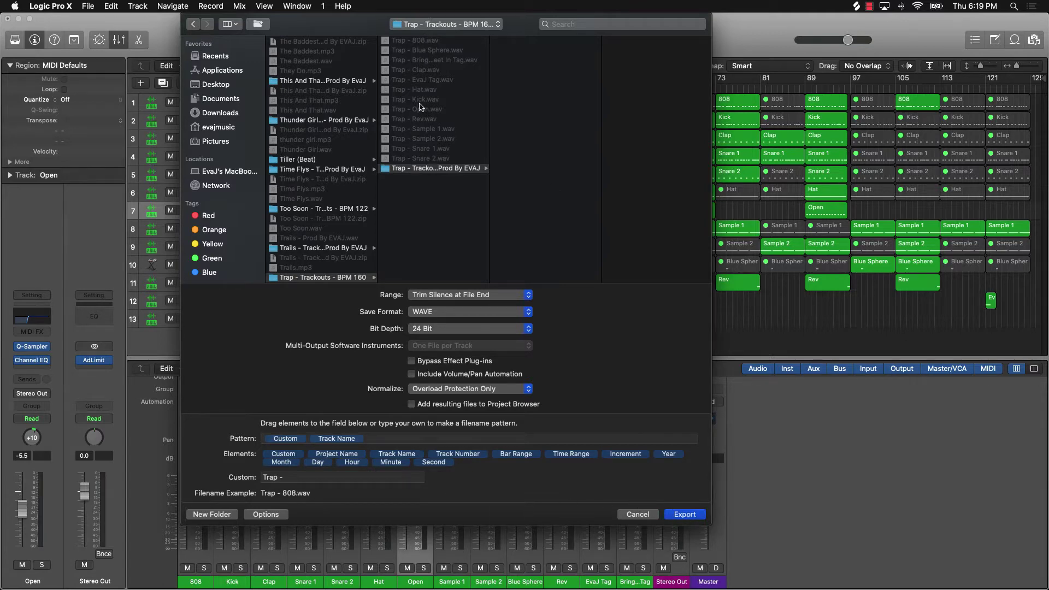
{"action": "left_click", "coordinate": [639, 514]}
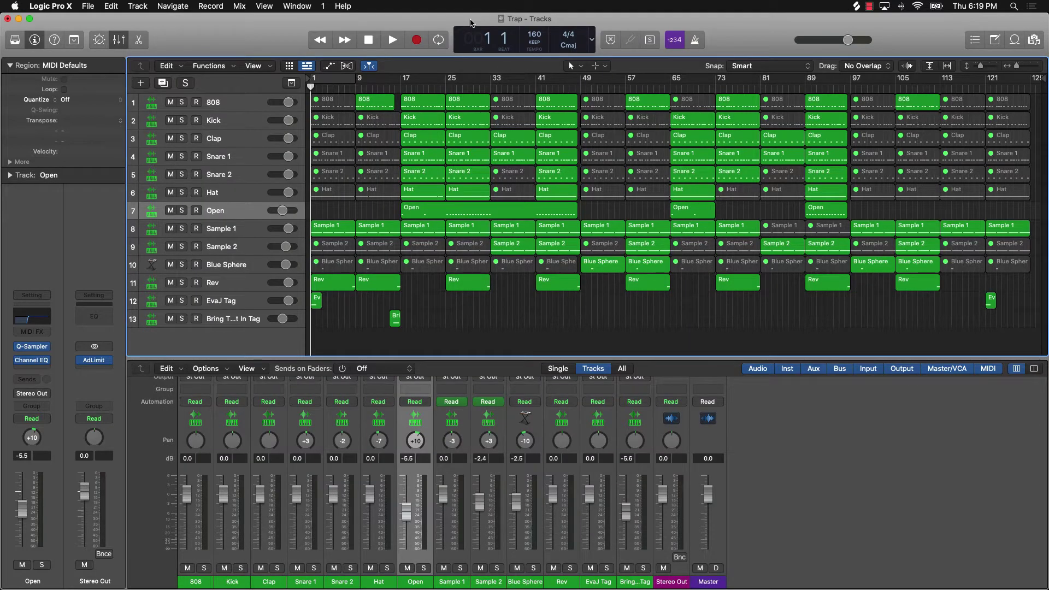
- Switch to BeatStars in Google Chrome, go to the account's own tracks, and create a new track
{"action": "mouse_move", "coordinate": [655, 582]}
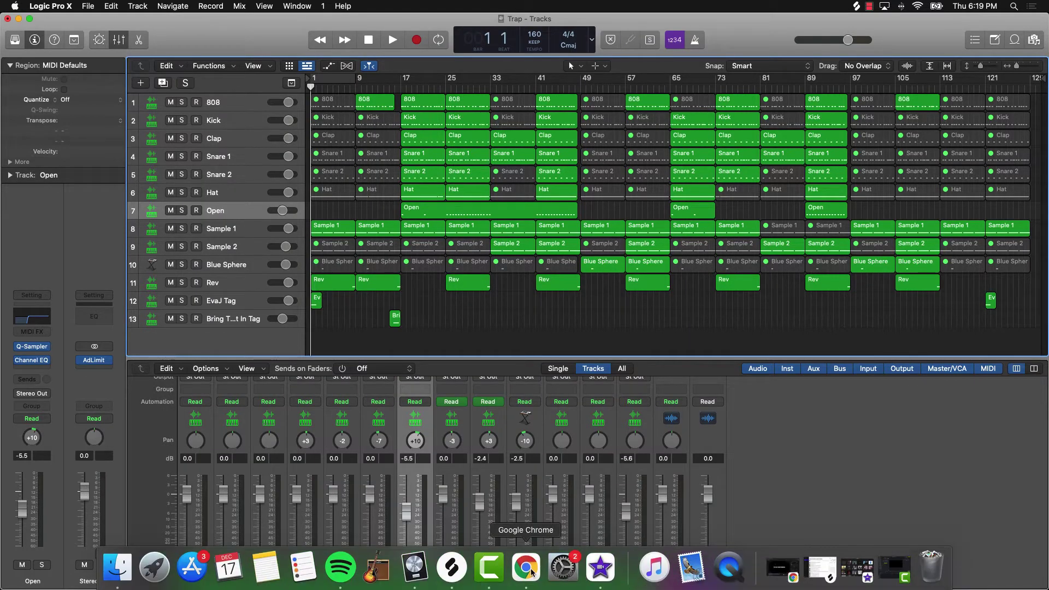
{"action": "left_click", "coordinate": [527, 568]}
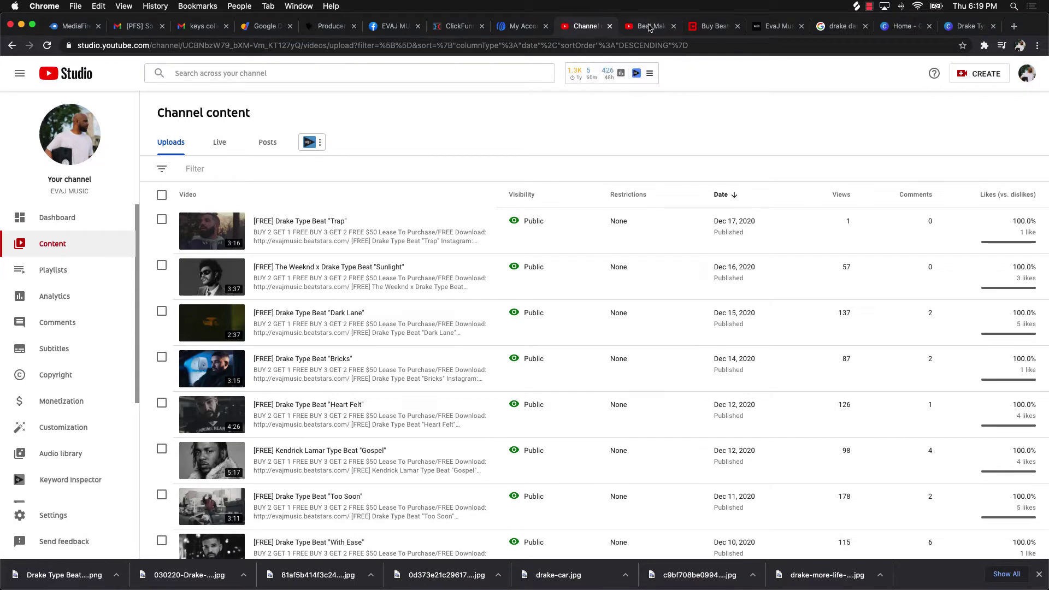
{"action": "left_click", "coordinate": [687, 27]}
{"action": "mouse_move", "coordinate": [584, 108]}
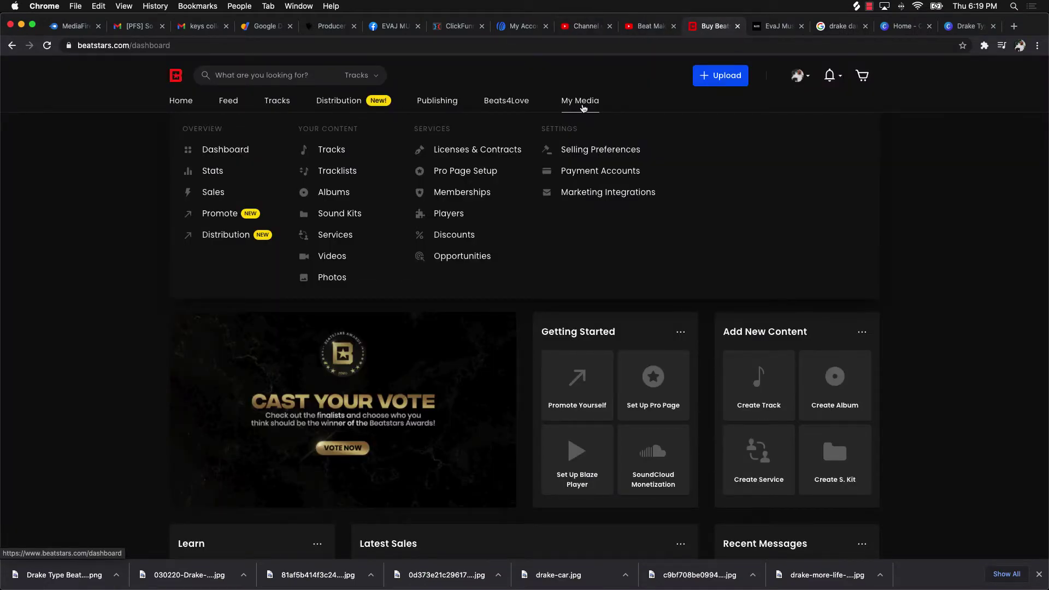
{"action": "left_click", "coordinate": [332, 152]}
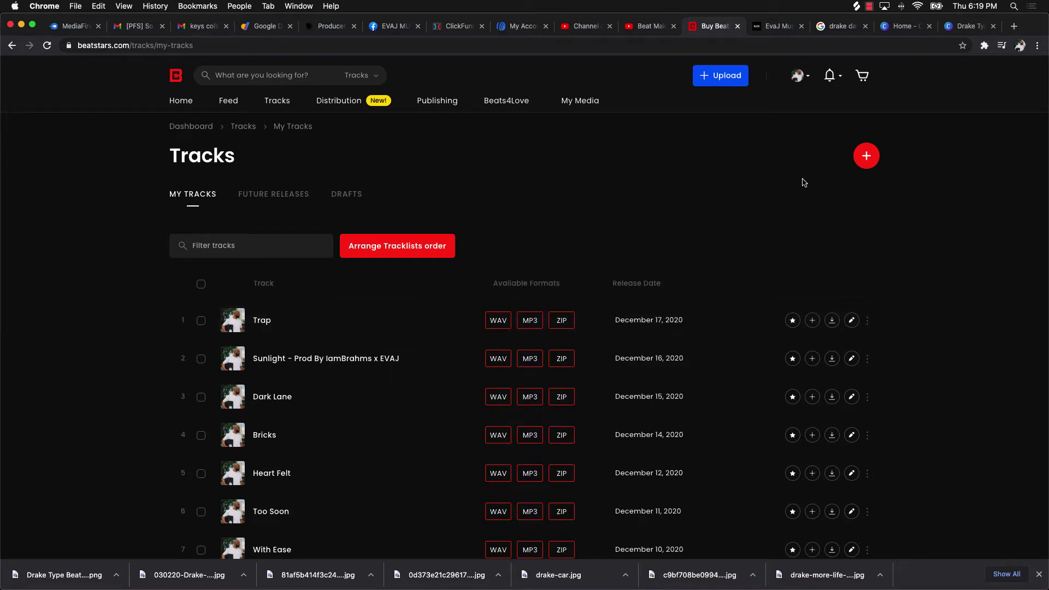
{"action": "left_click", "coordinate": [869, 164]}
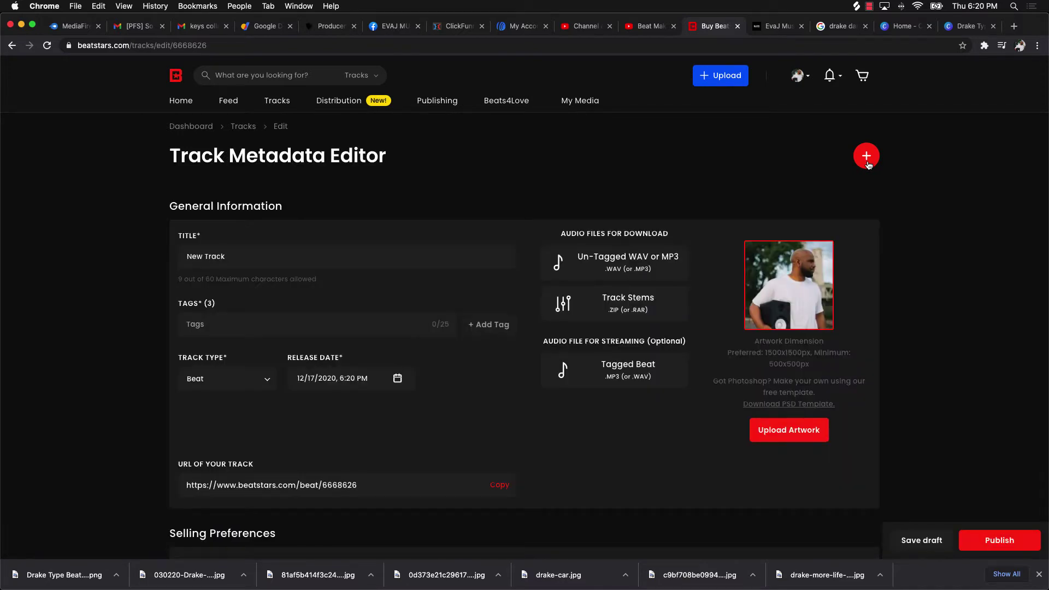
- Set the new track's title to "Trap"
{"action": "double_click", "coordinate": [248, 256]}
{"action": "triple_click", "coordinate": [249, 257]}
{"action": "type", "text": "Trap"}
- Add the tags Drake, hard and melodic to the track
{"action": "left_click", "coordinate": [255, 314]}
{"action": "left_click", "coordinate": [256, 314]}
{"action": "type", "text": "Drake"}
{"action": "key", "text": "Return"}
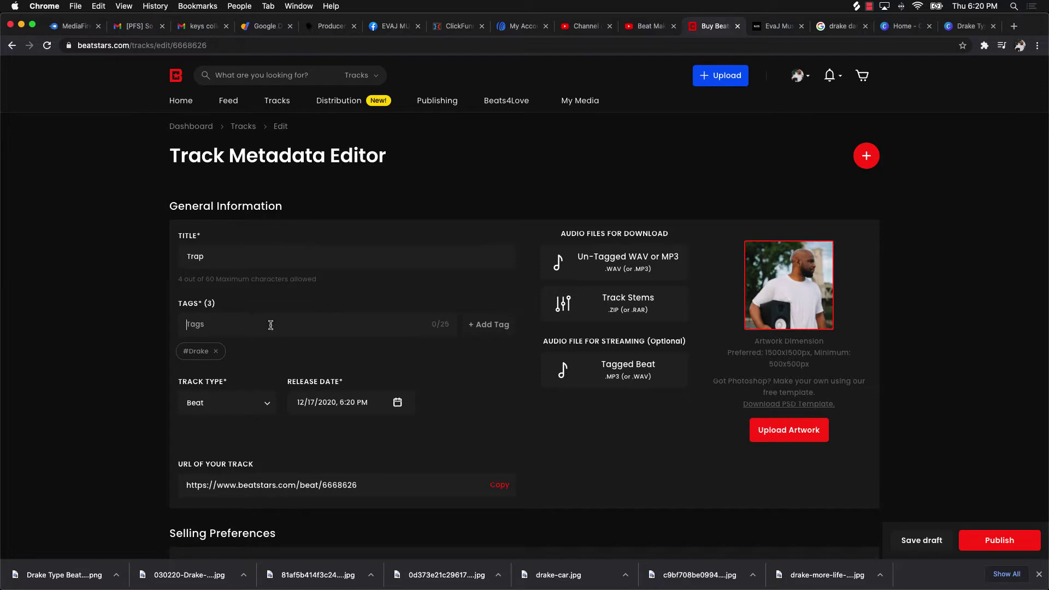
{"action": "type", "text": "hard"}
{"action": "key", "text": "Return"}
{"action": "type", "text": "melodic"}
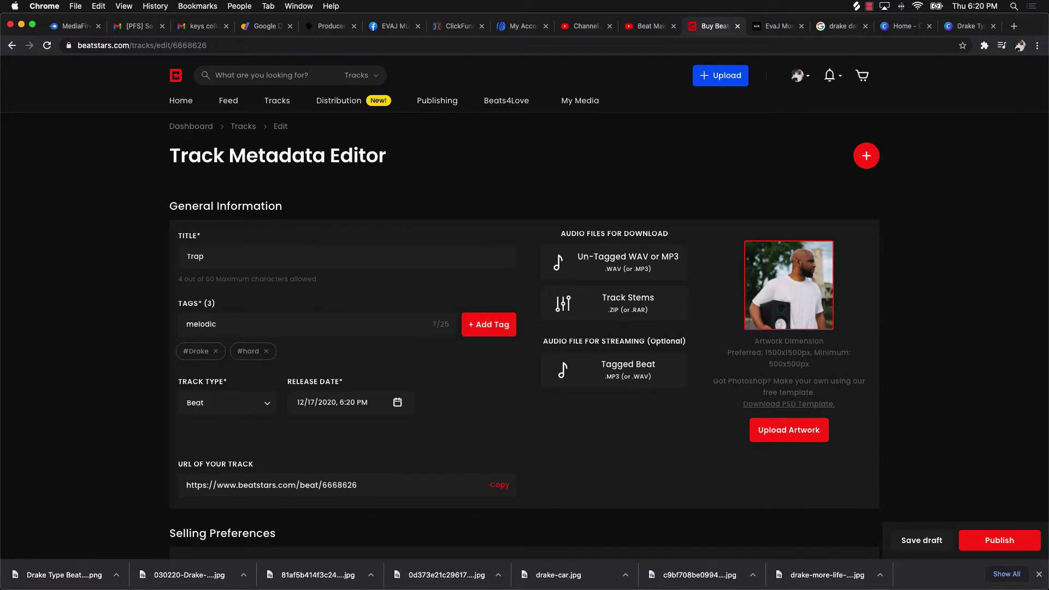
{"action": "key", "text": "Return"}
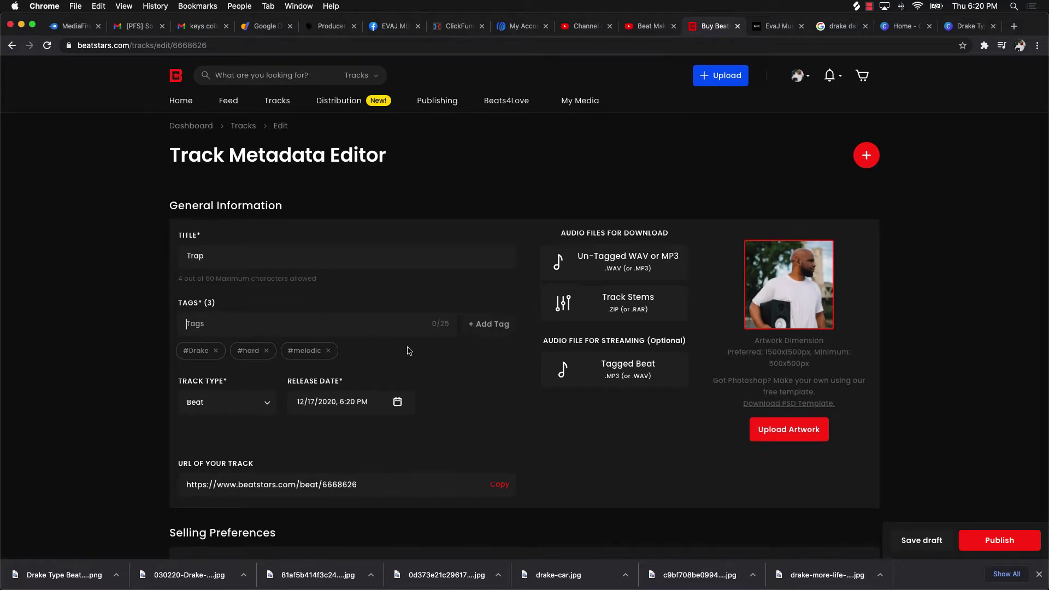
- Set the subgenre to None in the track details
{"action": "scroll", "coordinate": [407, 350], "scroll_direction": "down", "scroll_amount": 10}
{"action": "scroll", "coordinate": [409, 351], "scroll_direction": "down", "scroll_amount": 5}
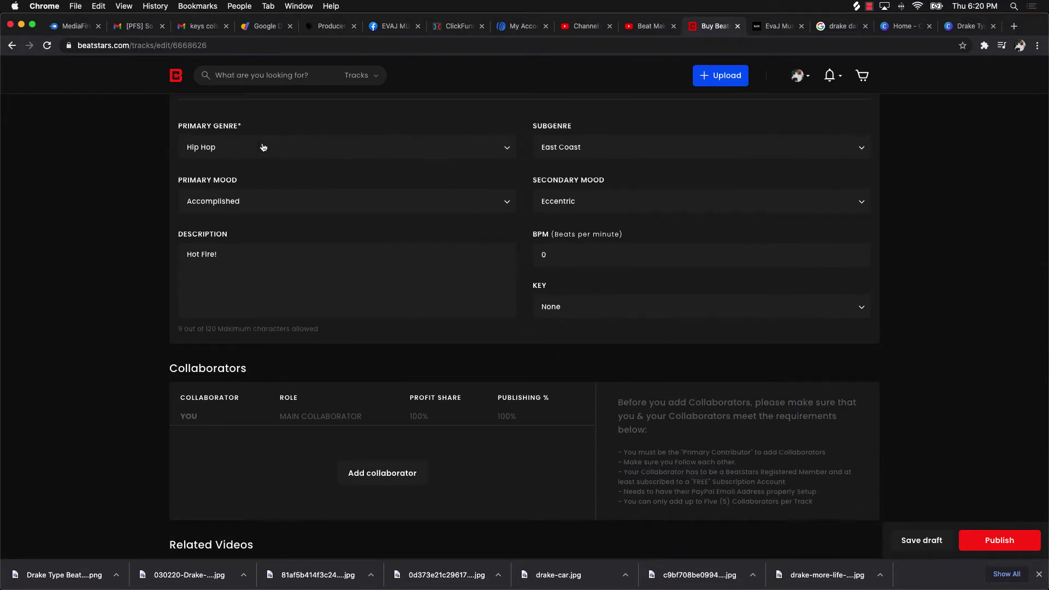
{"action": "left_click", "coordinate": [592, 147]}
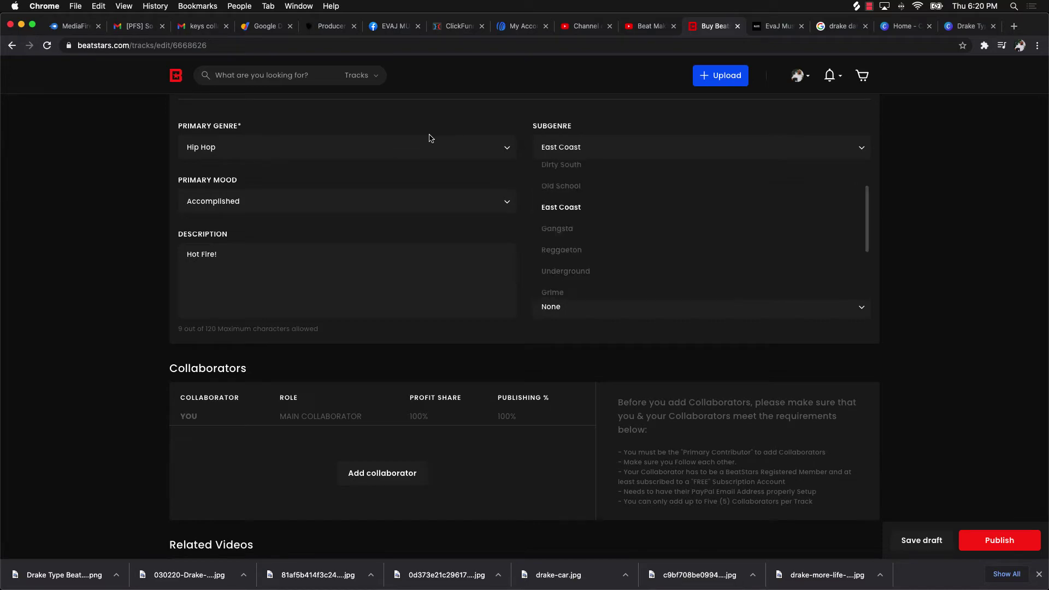
{"action": "scroll", "coordinate": [588, 224], "scroll_direction": "up", "scroll_amount": 2}
{"action": "scroll", "coordinate": [590, 219], "scroll_direction": "down", "scroll_amount": 5}
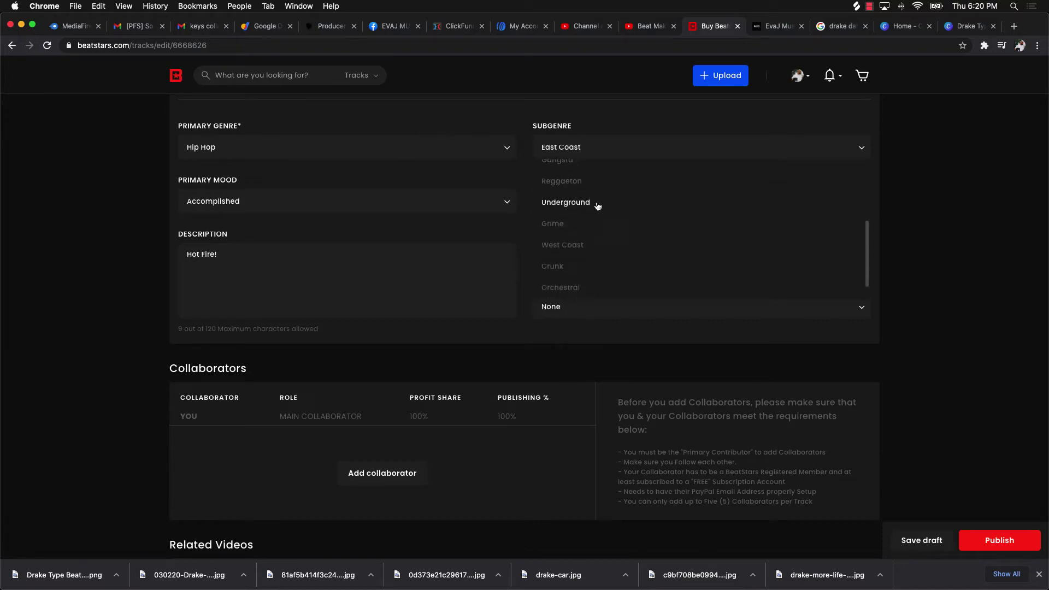
{"action": "scroll", "coordinate": [598, 205], "scroll_direction": "up", "scroll_amount": 10}
{"action": "scroll", "coordinate": [567, 343], "scroll_direction": "down", "scroll_amount": 5}
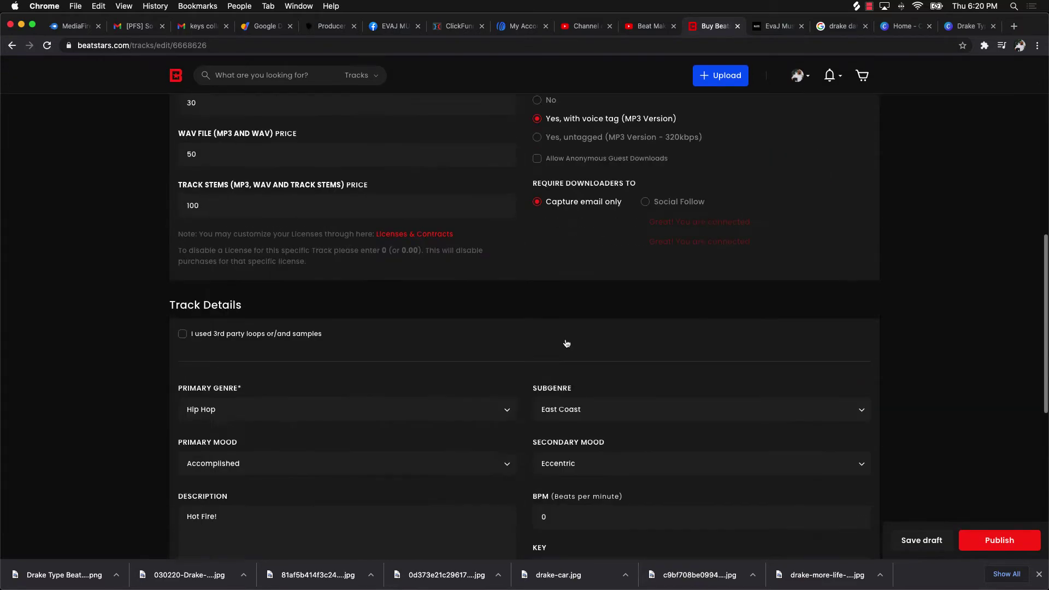
{"action": "scroll", "coordinate": [566, 343], "scroll_direction": "down", "scroll_amount": 2}
{"action": "left_click", "coordinate": [570, 340]}
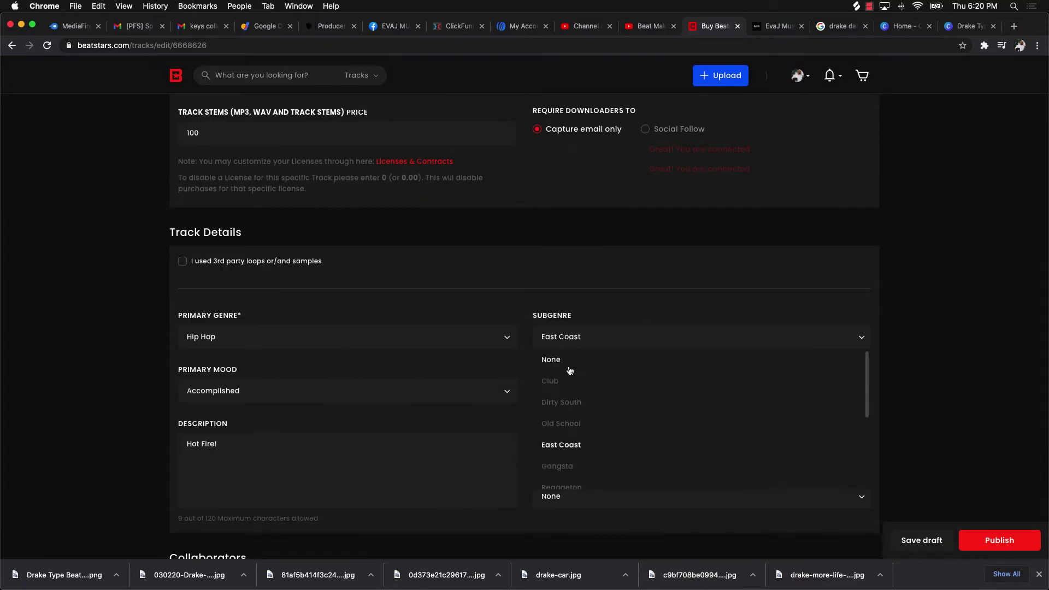
{"action": "left_click", "coordinate": [570, 362]}
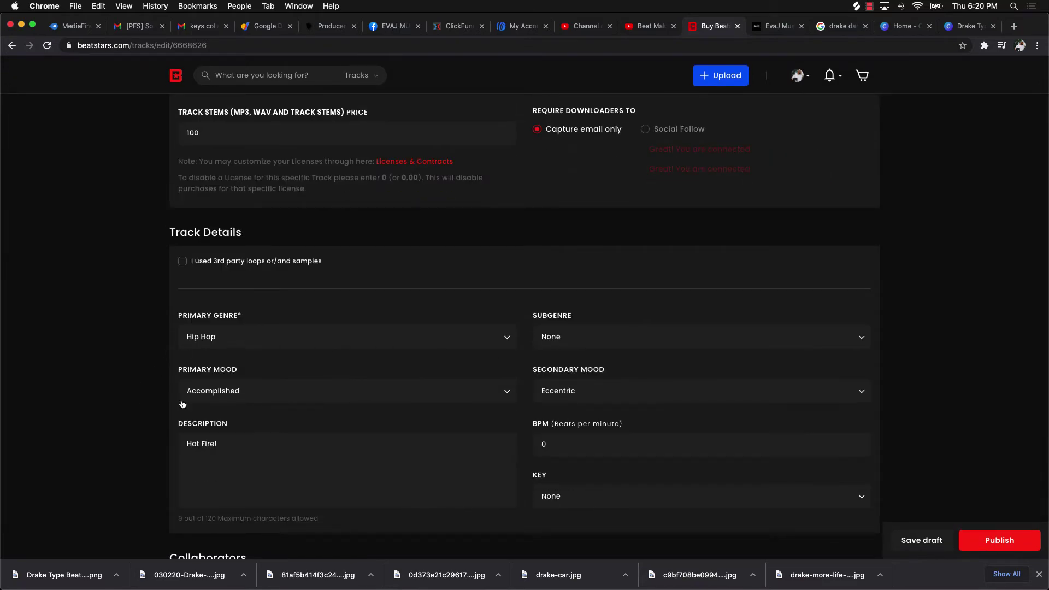
- Set the track's primary mood to Angry and its secondary mood to Bouncy
{"action": "left_click", "coordinate": [265, 392]}
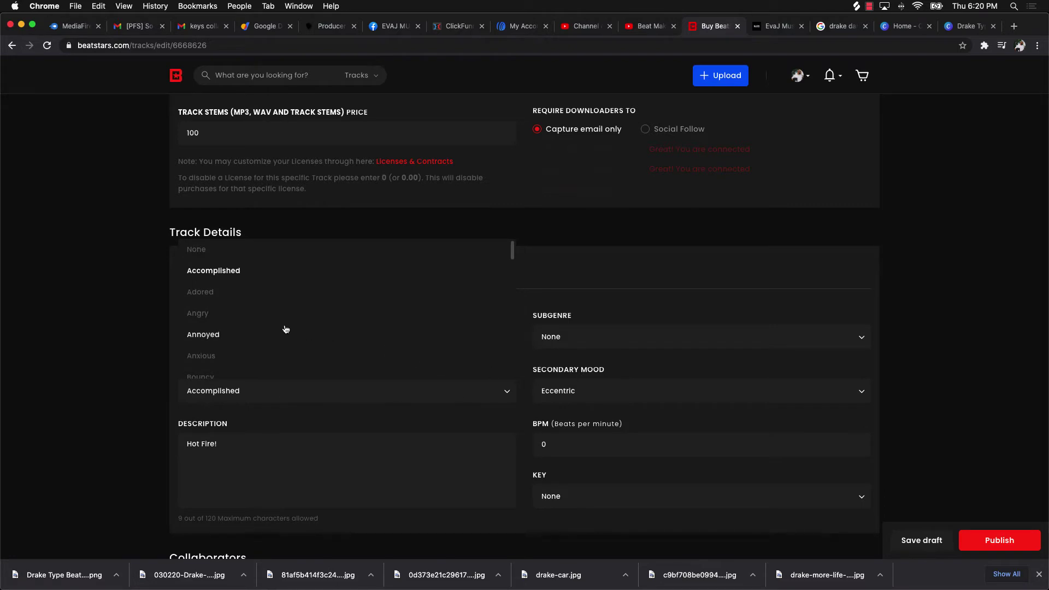
{"action": "left_click", "coordinate": [245, 313]}
{"action": "left_click", "coordinate": [556, 398]}
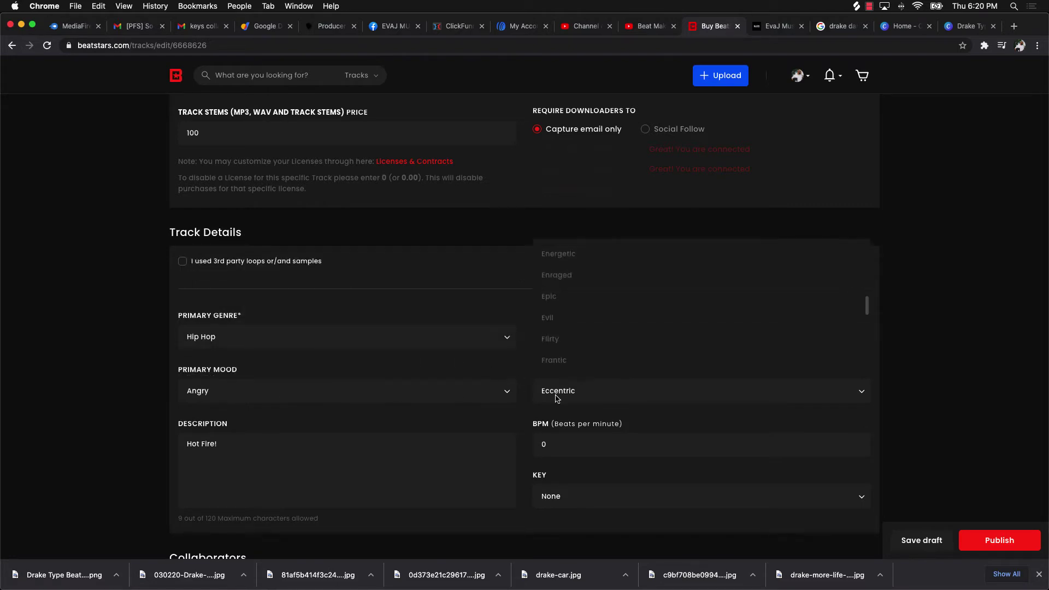
{"action": "scroll", "coordinate": [569, 344], "scroll_direction": "down", "scroll_amount": 3}
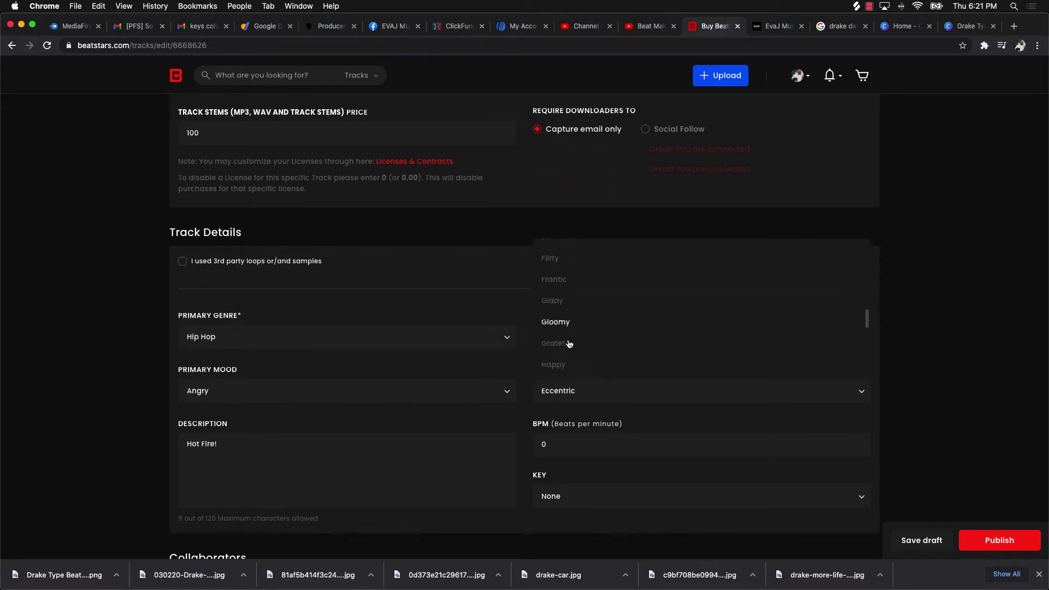
{"action": "scroll", "coordinate": [568, 344], "scroll_direction": "up", "scroll_amount": 5}
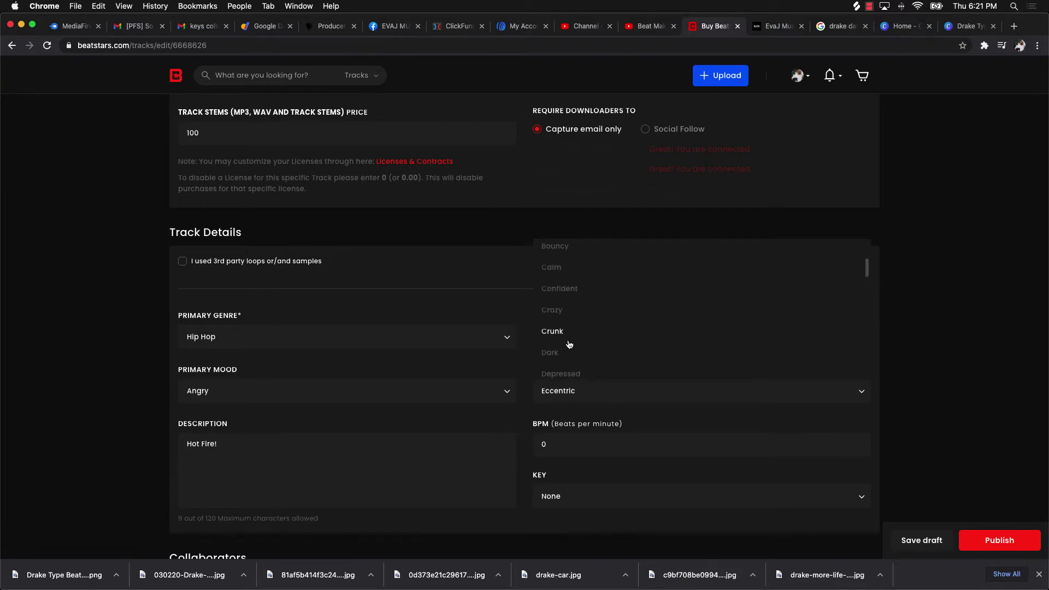
{"action": "scroll", "coordinate": [568, 344], "scroll_direction": "up", "scroll_amount": 2}
{"action": "left_click", "coordinate": [566, 309]}
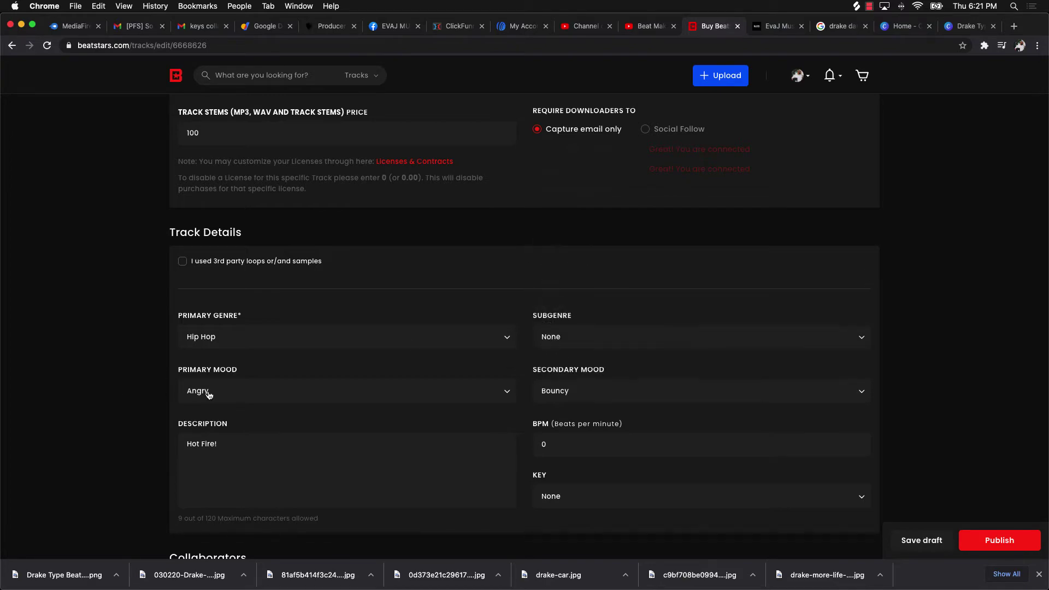
{"action": "scroll", "coordinate": [350, 257], "scroll_direction": "up", "scroll_amount": 15}
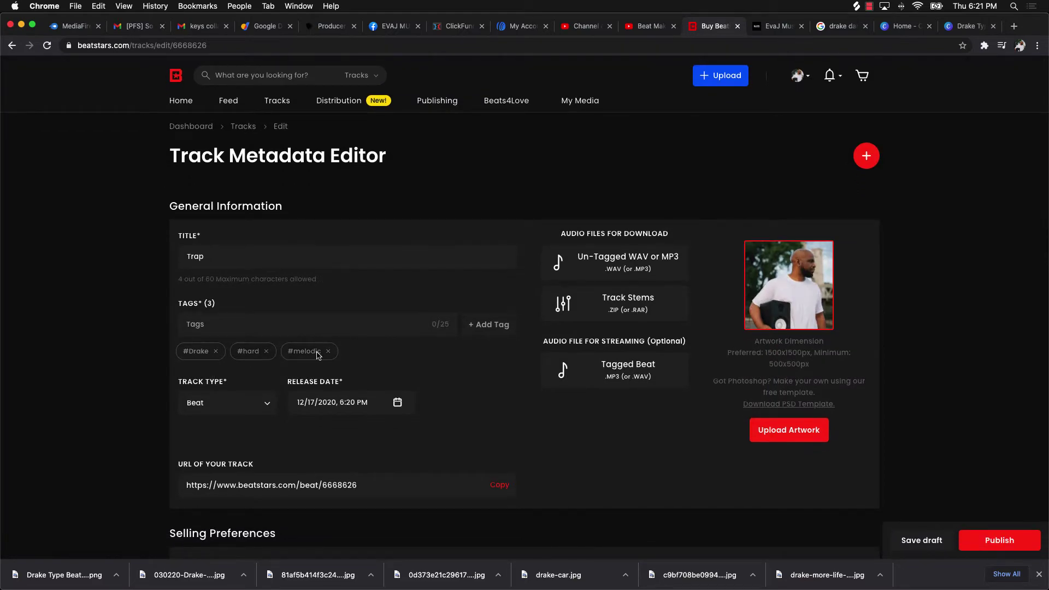
{"action": "scroll", "coordinate": [371, 366], "scroll_direction": "down", "scroll_amount": 15}
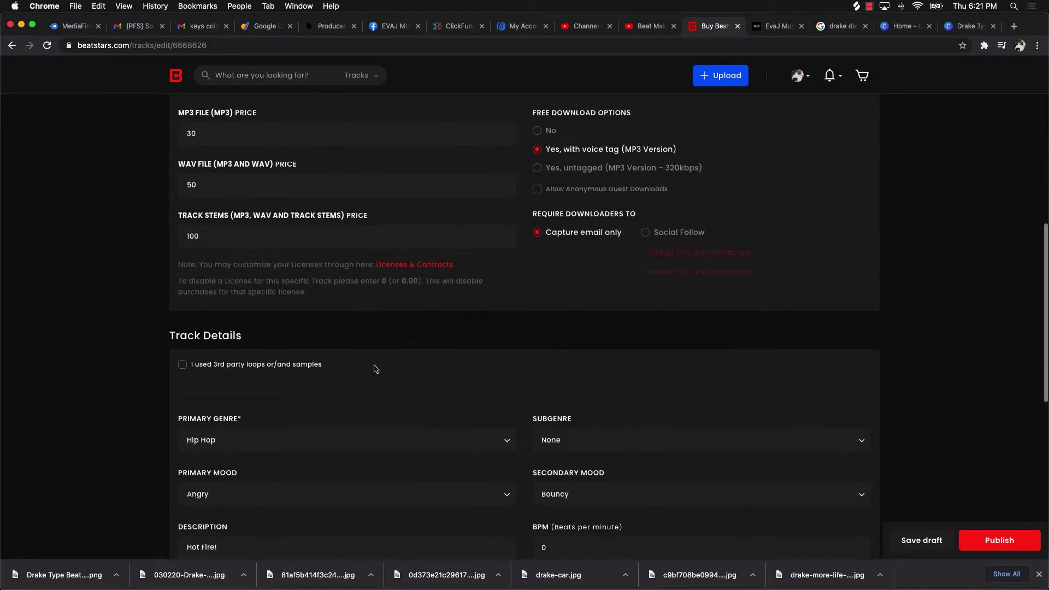
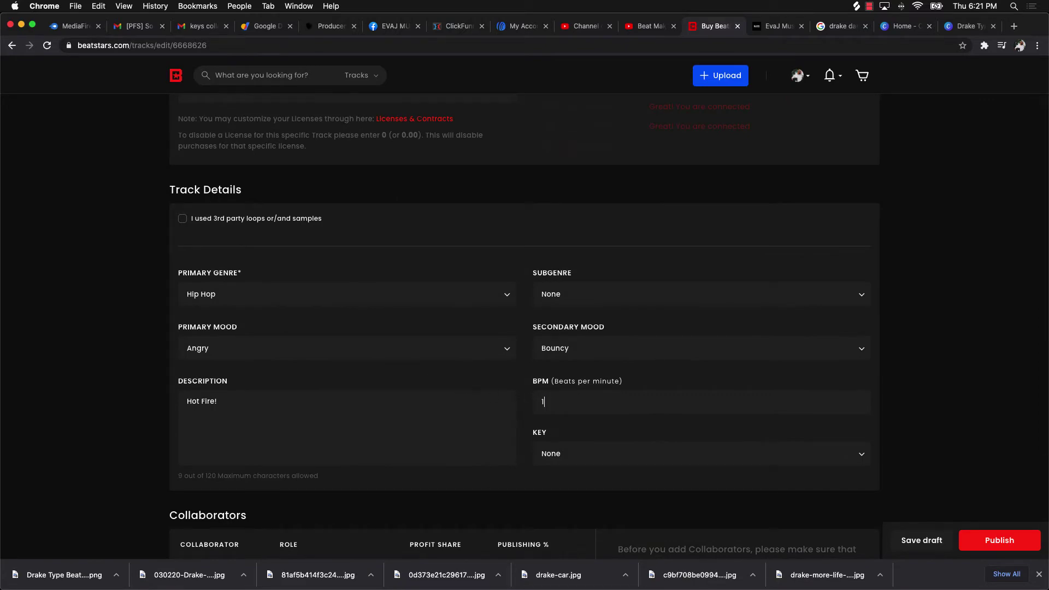
- Start uploading the track's un-tagged audio from the computer and open the file chooser
{"action": "scroll", "coordinate": [699, 393], "scroll_direction": "up", "scroll_amount": 15}
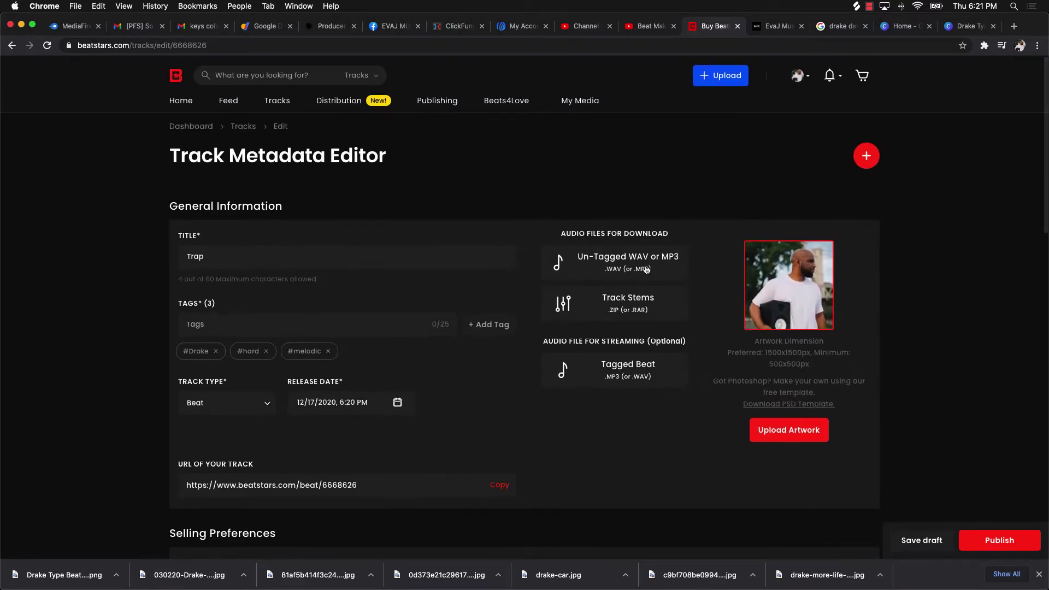
{"action": "left_click", "coordinate": [599, 264]}
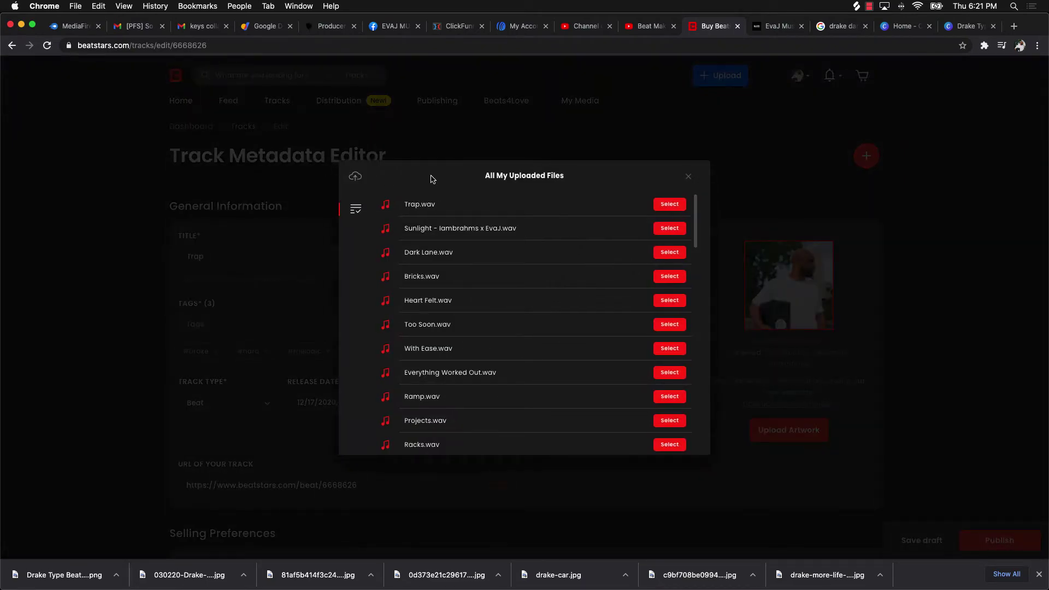
{"action": "mouse_move", "coordinate": [351, 179]}
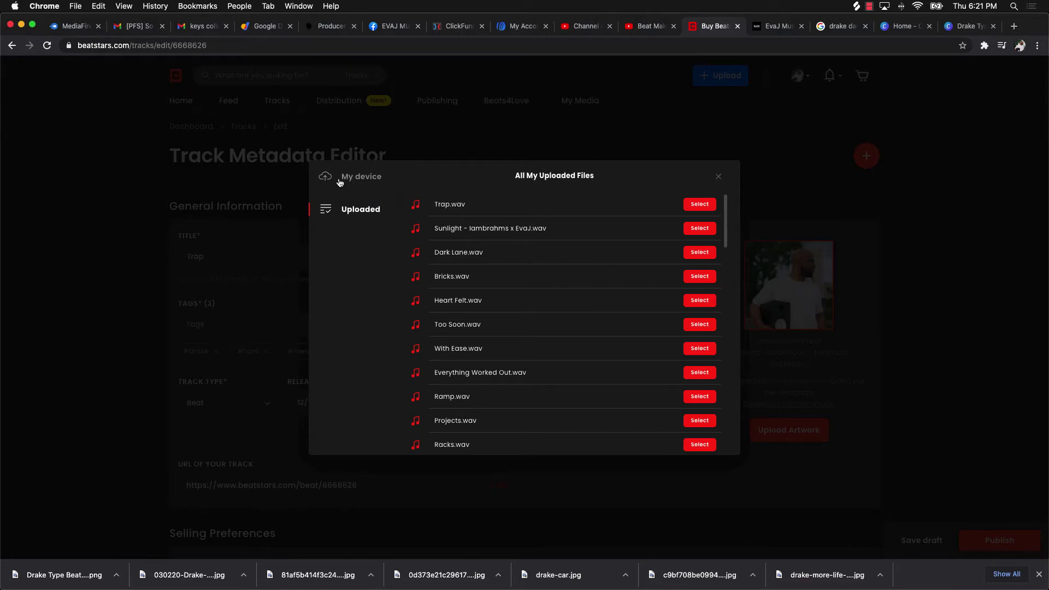
{"action": "left_click", "coordinate": [339, 180]}
{"action": "left_click", "coordinate": [550, 366]}
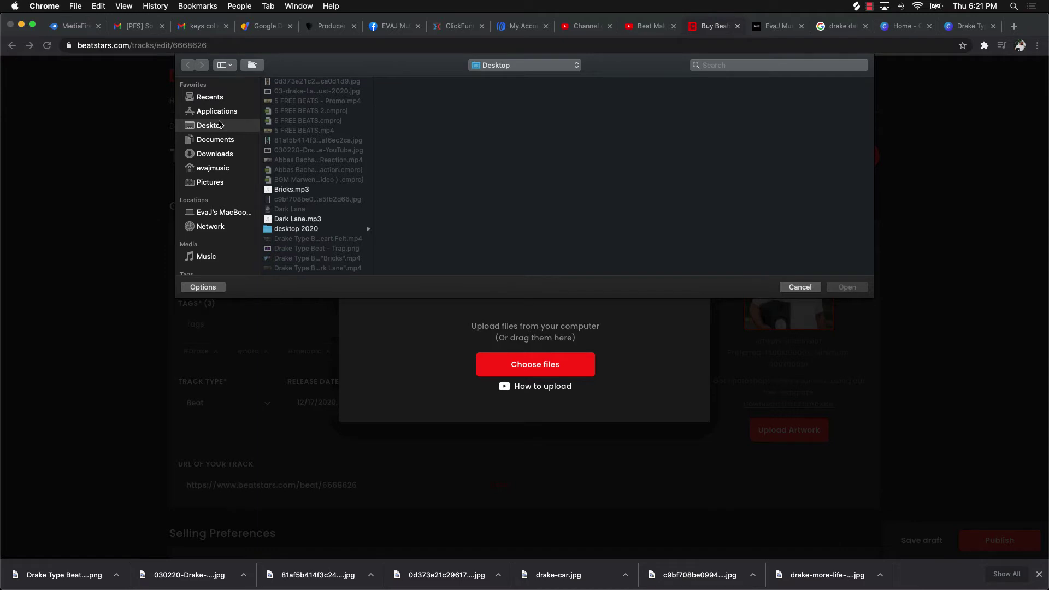
- Browse to the New Beats 2020 folder inside desktop 2020 on the Desktop
{"action": "scroll", "coordinate": [319, 183], "scroll_direction": "down", "scroll_amount": 3}
{"action": "left_click", "coordinate": [323, 167]}
{"action": "scroll", "coordinate": [443, 197], "scroll_direction": "down", "scroll_amount": 10}
{"action": "scroll", "coordinate": [443, 198], "scroll_direction": "down", "scroll_amount": 10}
{"action": "scroll", "coordinate": [432, 202], "scroll_direction": "down", "scroll_amount": 10}
{"action": "scroll", "coordinate": [434, 202], "scroll_direction": "down", "scroll_amount": 8}
{"action": "left_click", "coordinate": [413, 123]}
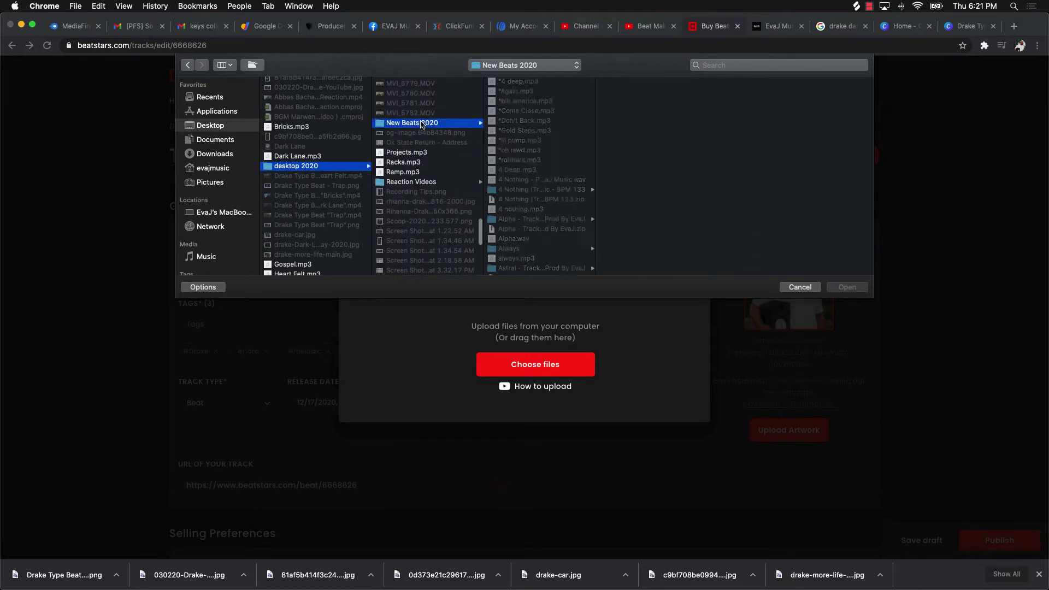
- Find Trap.wav in New Beats 2020 and upload it as the un-tagged audio file
{"action": "scroll", "coordinate": [498, 164], "scroll_direction": "down", "scroll_amount": 10}
{"action": "scroll", "coordinate": [498, 164], "scroll_direction": "down", "scroll_amount": 12}
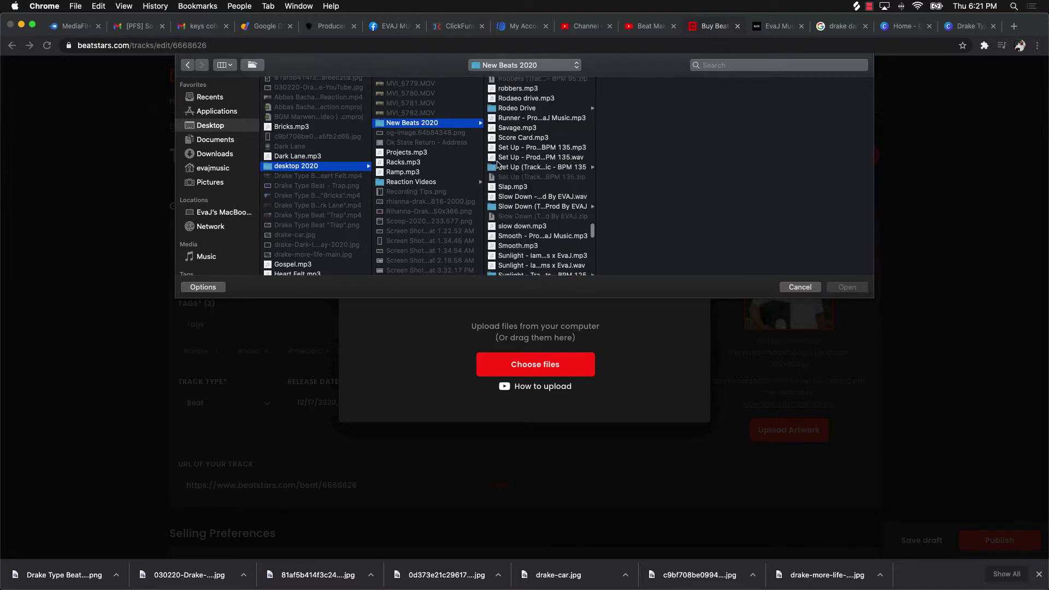
{"action": "scroll", "coordinate": [499, 164], "scroll_direction": "down", "scroll_amount": 10}
{"action": "scroll", "coordinate": [529, 186], "scroll_direction": "down", "scroll_amount": 8}
{"action": "scroll", "coordinate": [530, 187], "scroll_direction": "down", "scroll_amount": 2}
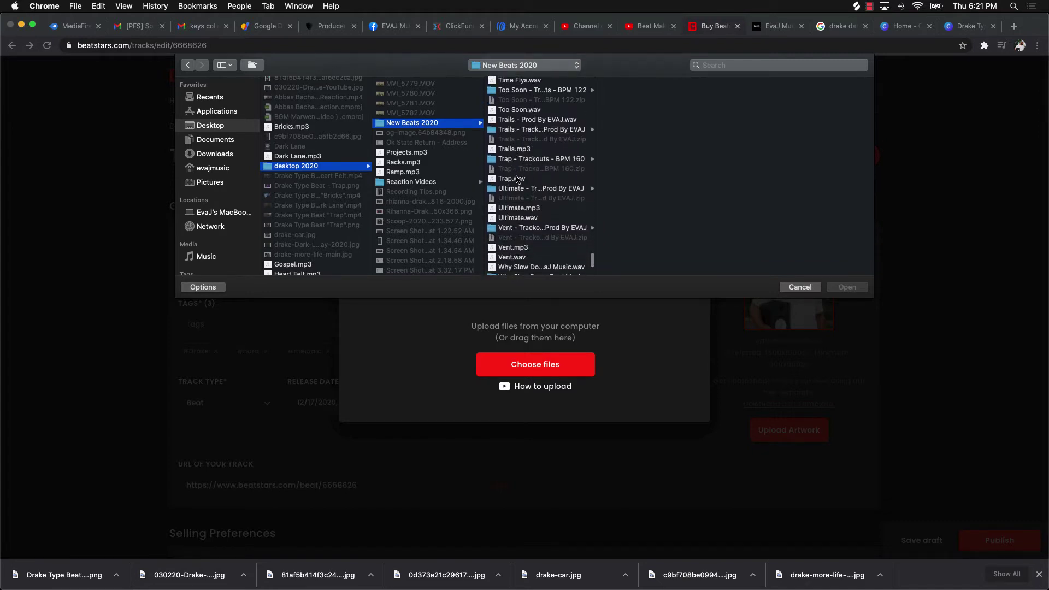
{"action": "left_click", "coordinate": [517, 180]}
{"action": "key", "text": "Return"}
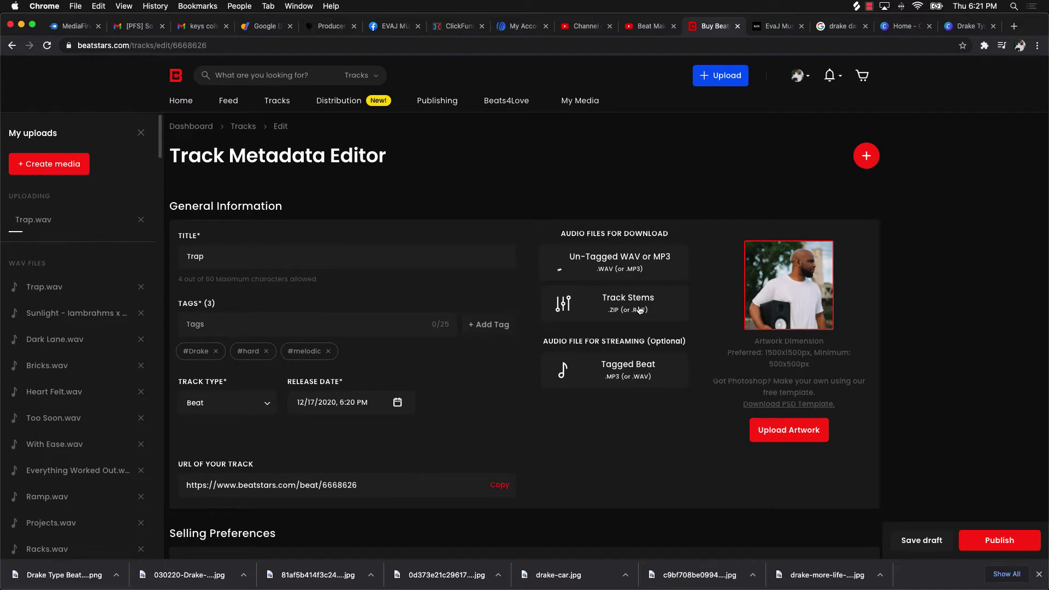
- Switch to Finder and open the New Beats 2020 folder inside desktop 2020 on the Desktop
{"action": "mouse_move", "coordinate": [177, 587]}
{"action": "left_click", "coordinate": [118, 568]}
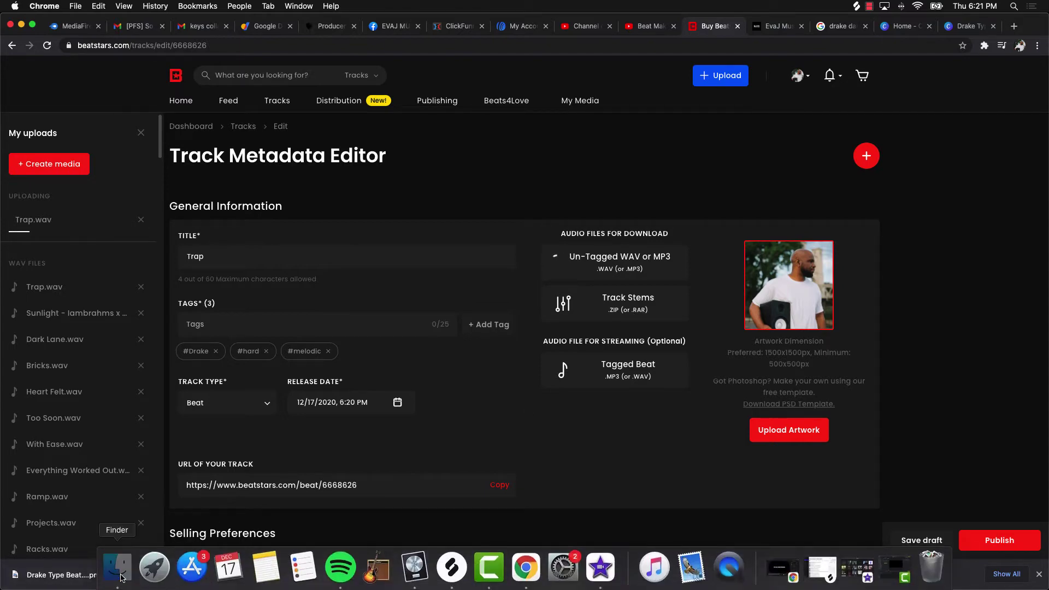
{"action": "left_click", "coordinate": [477, 116]}
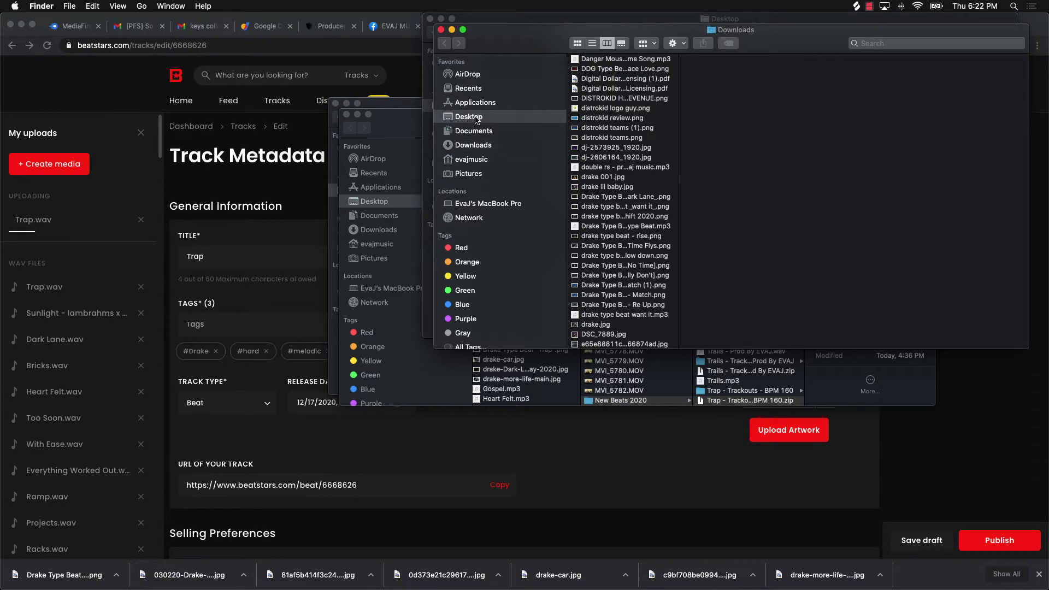
{"action": "scroll", "coordinate": [643, 176], "scroll_direction": "down", "scroll_amount": 5}
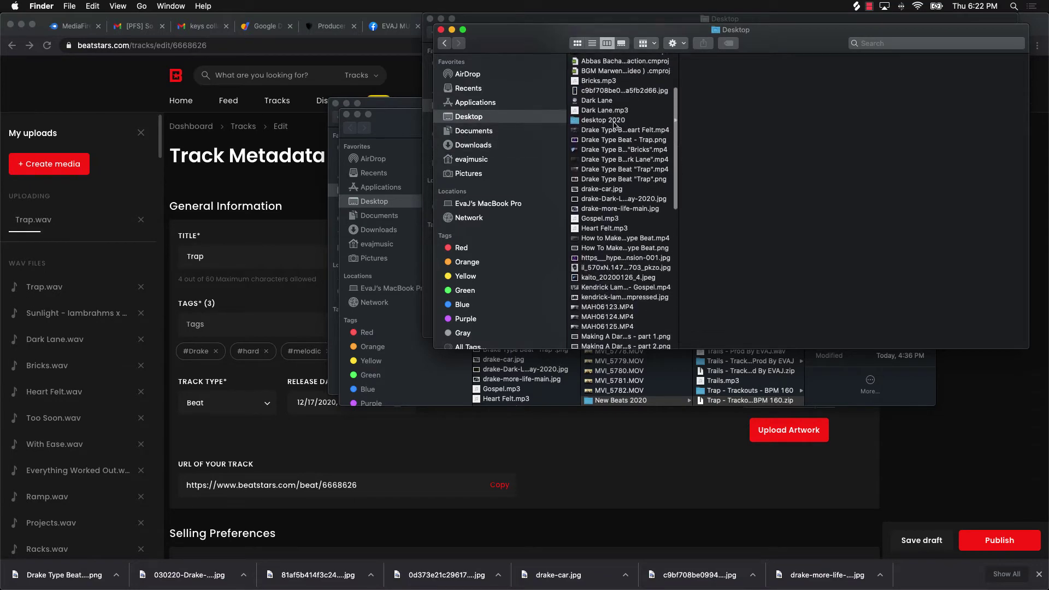
{"action": "left_click", "coordinate": [614, 121]}
{"action": "scroll", "coordinate": [742, 221], "scroll_direction": "down", "scroll_amount": 5}
{"action": "scroll", "coordinate": [741, 222], "scroll_direction": "down", "scroll_amount": 10}
{"action": "scroll", "coordinate": [741, 221], "scroll_direction": "down", "scroll_amount": 5}
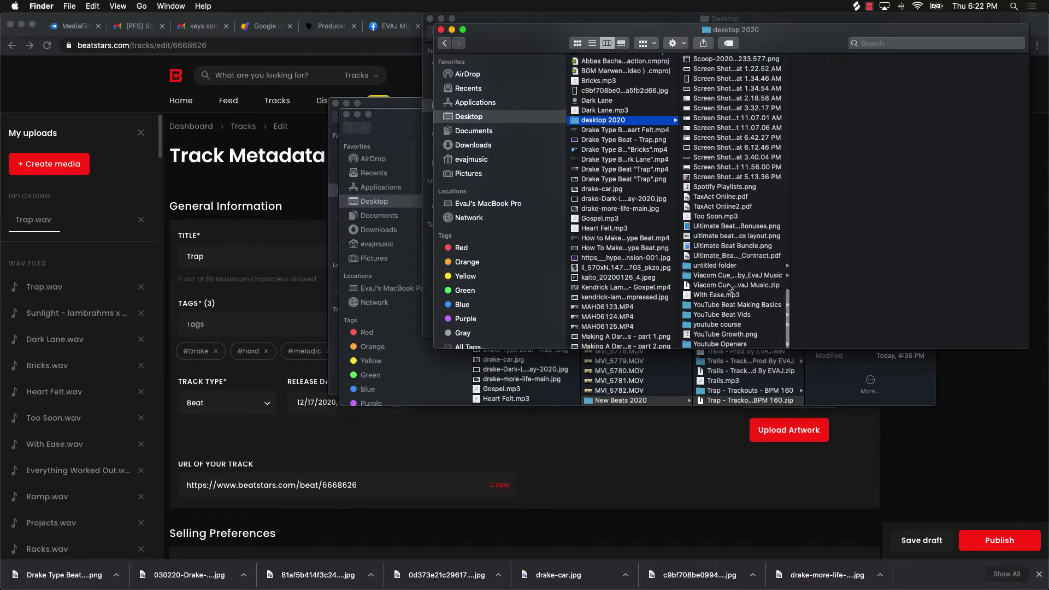
{"action": "scroll", "coordinate": [731, 288], "scroll_direction": "up", "scroll_amount": 10}
{"action": "left_click", "coordinate": [723, 250]}
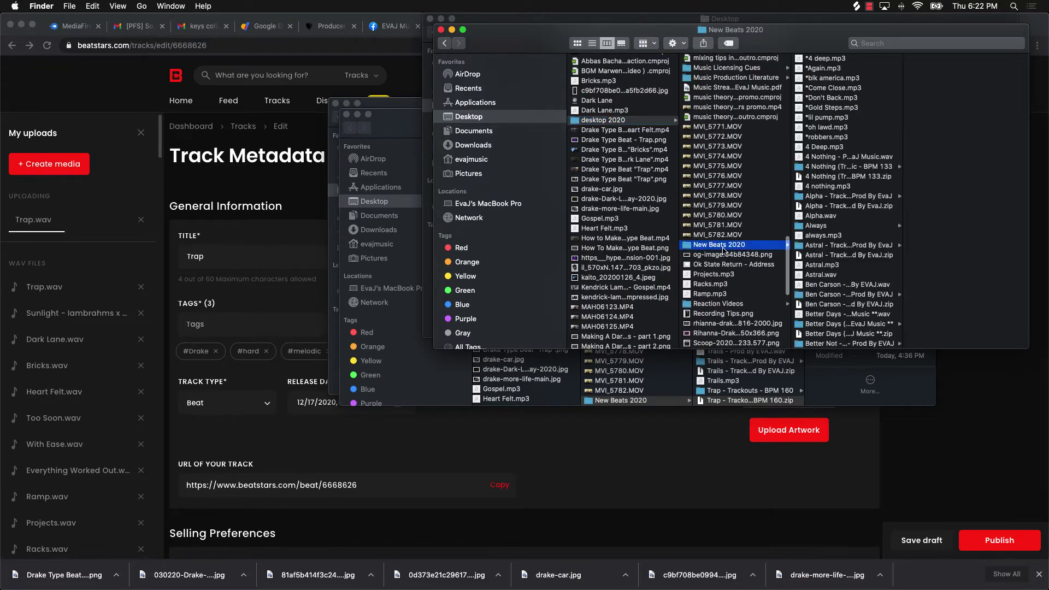
- Open the Trap - Trackouts - BPM 160 folder and move the nested trackouts subfolder to the Trash
{"action": "scroll", "coordinate": [818, 251], "scroll_direction": "down", "scroll_amount": 15}
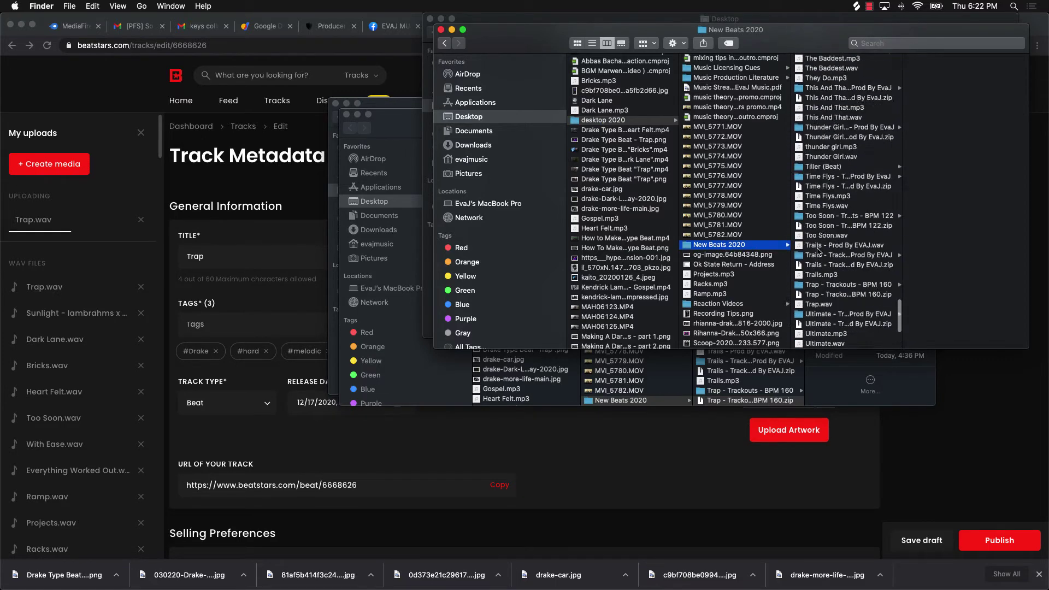
{"action": "scroll", "coordinate": [818, 251], "scroll_direction": "up", "scroll_amount": 3}
{"action": "scroll", "coordinate": [820, 138], "scroll_direction": "up", "scroll_amount": 5}
{"action": "scroll", "coordinate": [819, 138], "scroll_direction": "down", "scroll_amount": 5}
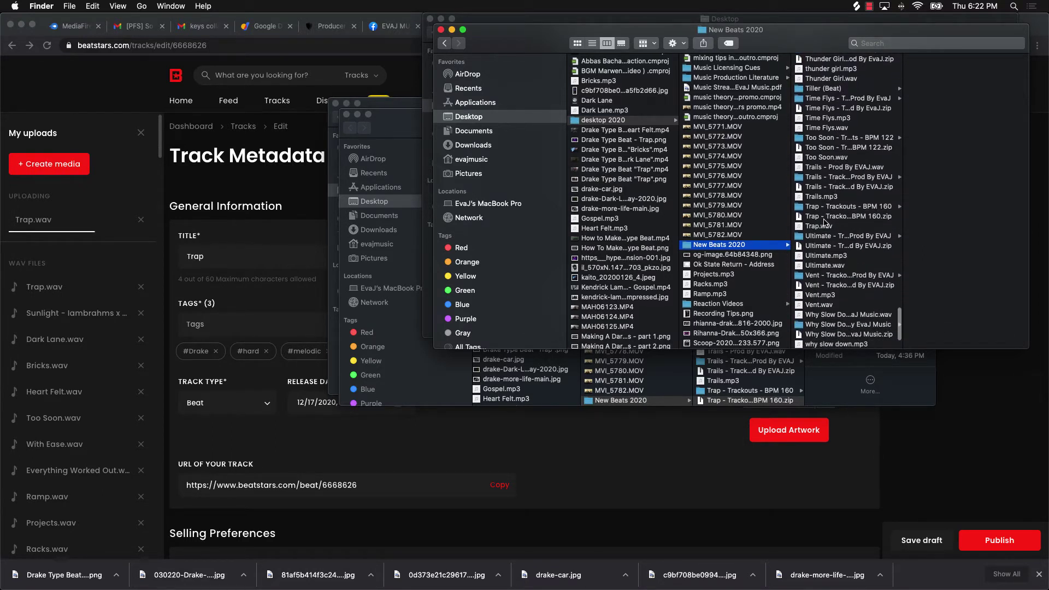
{"action": "left_click", "coordinate": [828, 208]}
{"action": "left_click", "coordinate": [940, 187]}
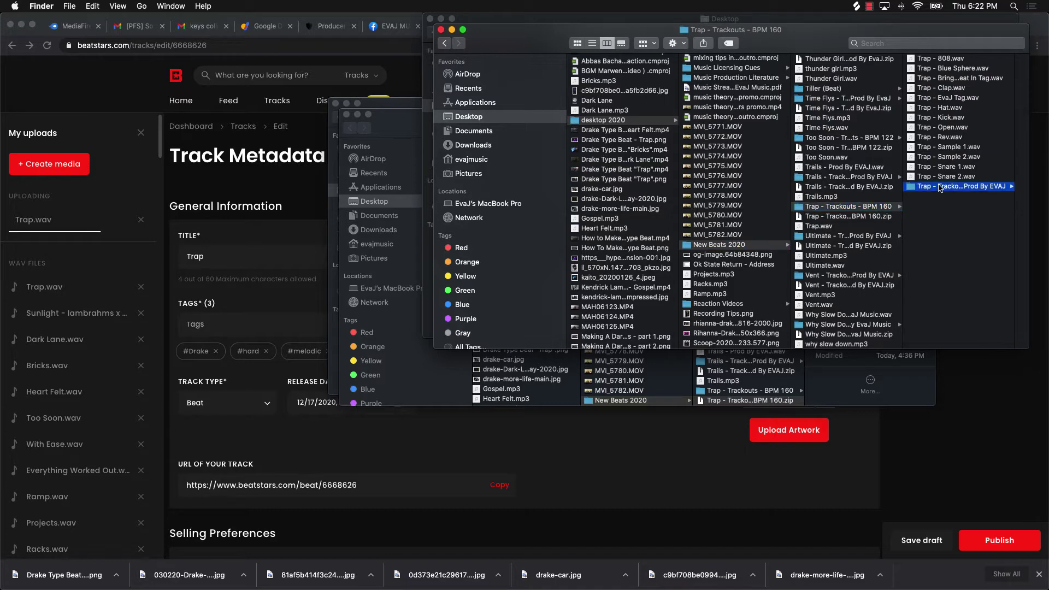
{"action": "right_click", "coordinate": [877, 187]}
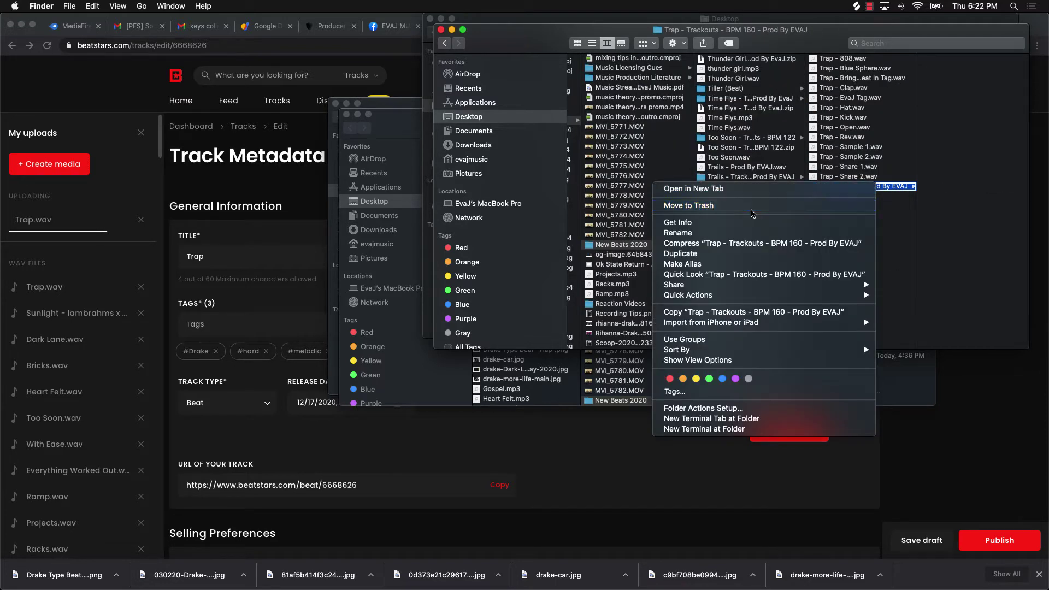
{"action": "left_click", "coordinate": [809, 205]}
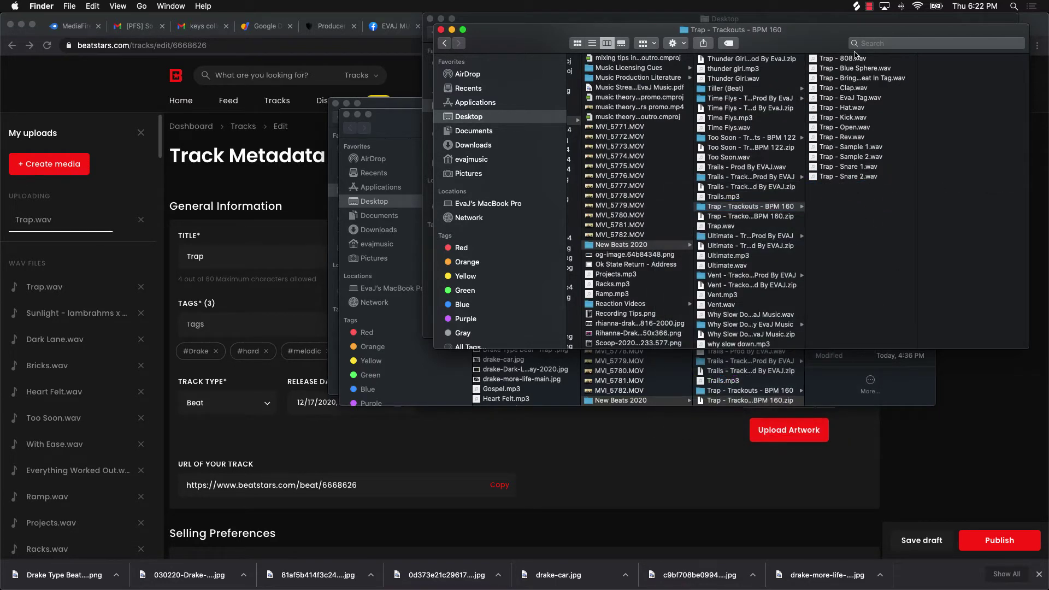
- Show the Compress command for the Trap - Trackouts - BPM 160 folder and select its existing zip archive
{"action": "left_click", "coordinate": [703, 209]}
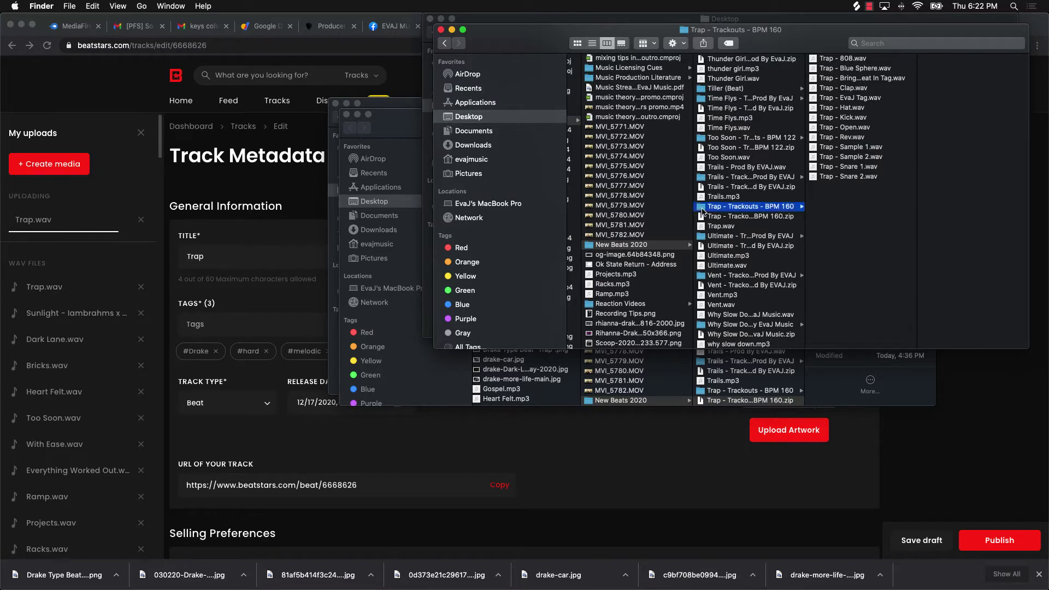
{"action": "right_click", "coordinate": [702, 211]}
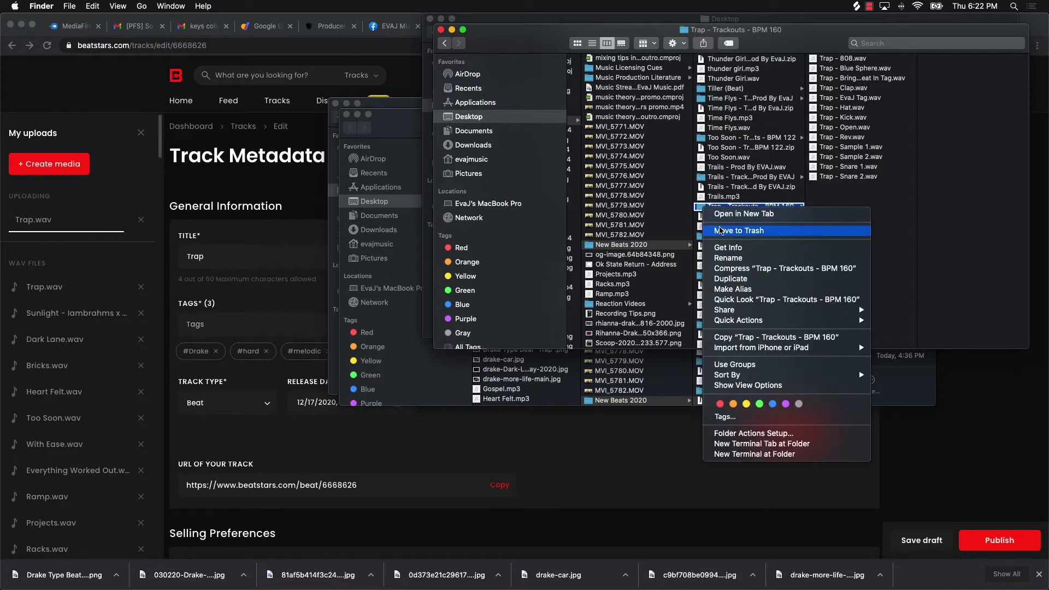
{"action": "left_click", "coordinate": [732, 271]}
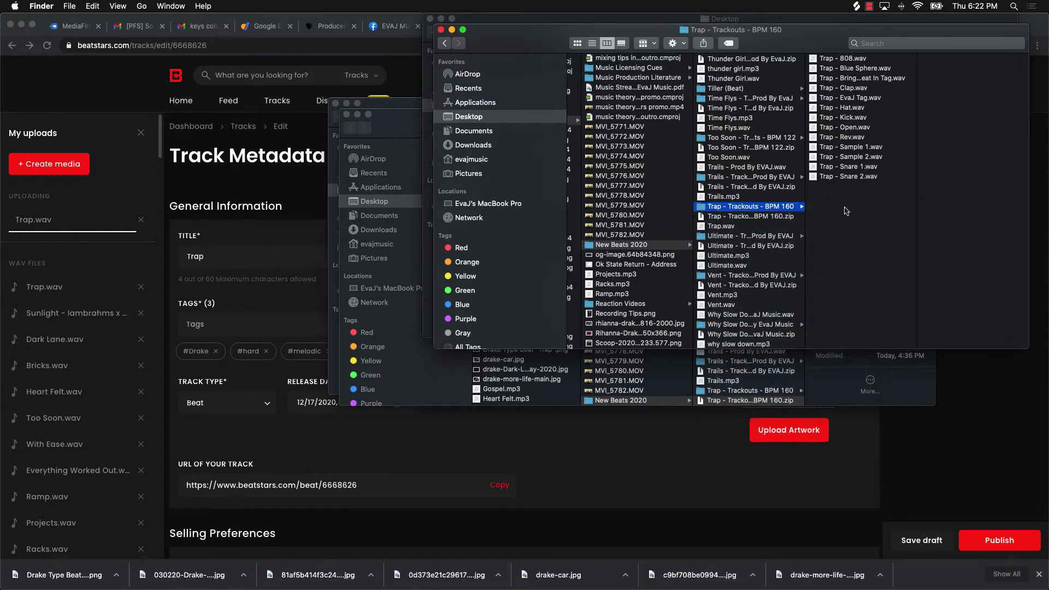
{"action": "left_click", "coordinate": [732, 218]}
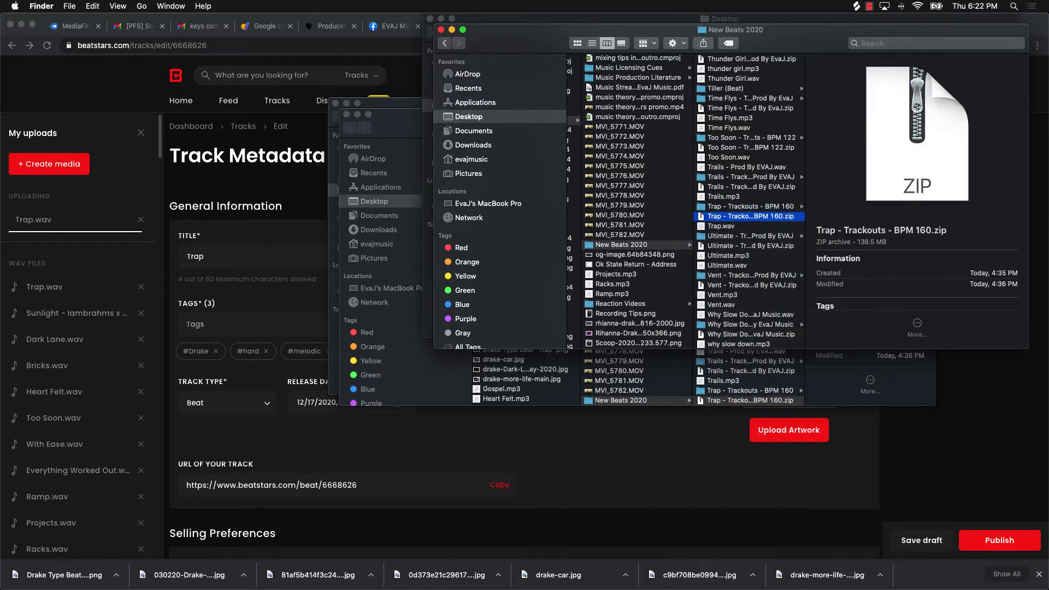
- Close the open Finder windows to get back to the BeatStars track editor
{"action": "left_click", "coordinate": [441, 29]}
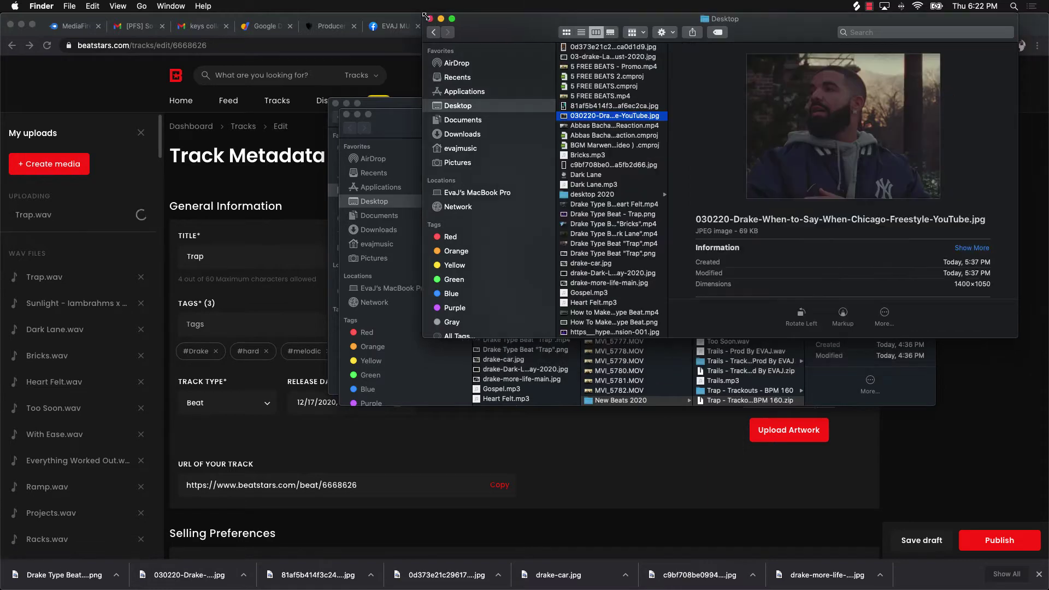
{"action": "left_click", "coordinate": [430, 18]}
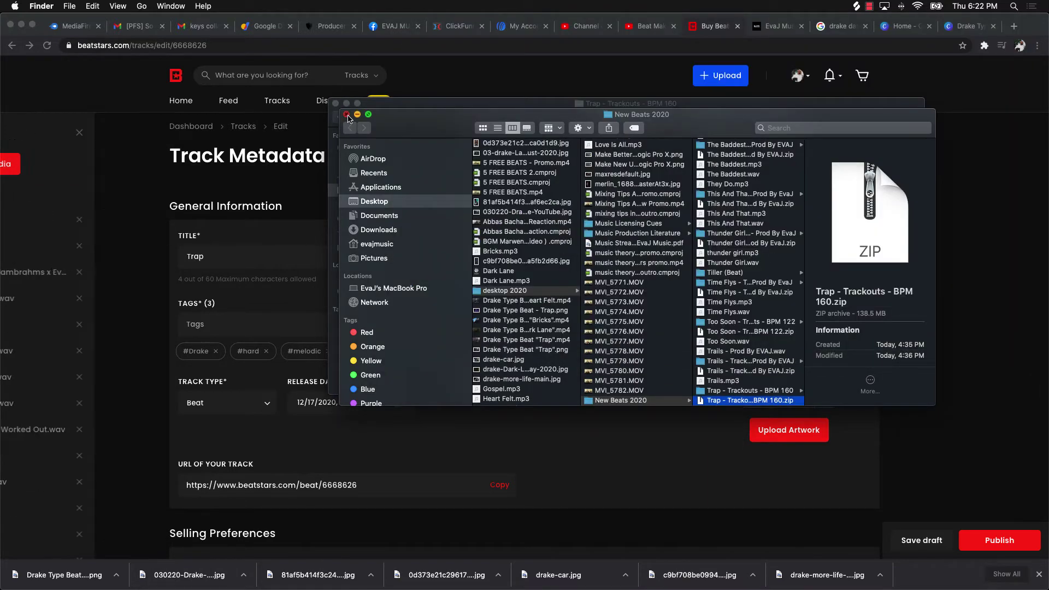
{"action": "left_click", "coordinate": [347, 114]}
{"action": "left_click", "coordinate": [335, 103]}
{"action": "left_click", "coordinate": [451, 107]}
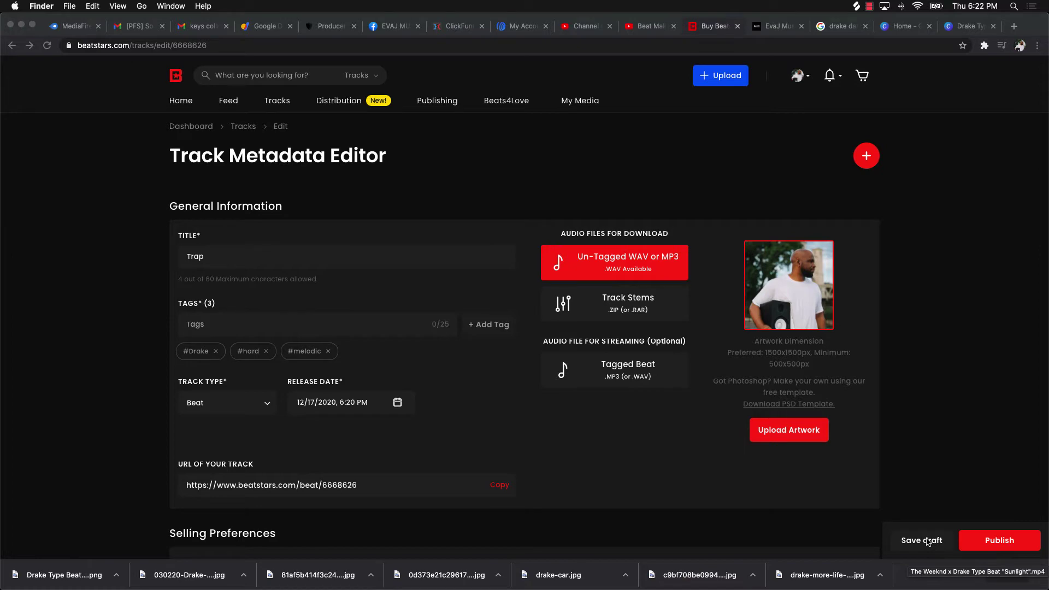
- Attach the uploaded Trap - Trackouts - BPM 160.zip to the track as its track stems
{"action": "left_click", "coordinate": [639, 310]}
{"action": "left_click", "coordinate": [639, 310]}
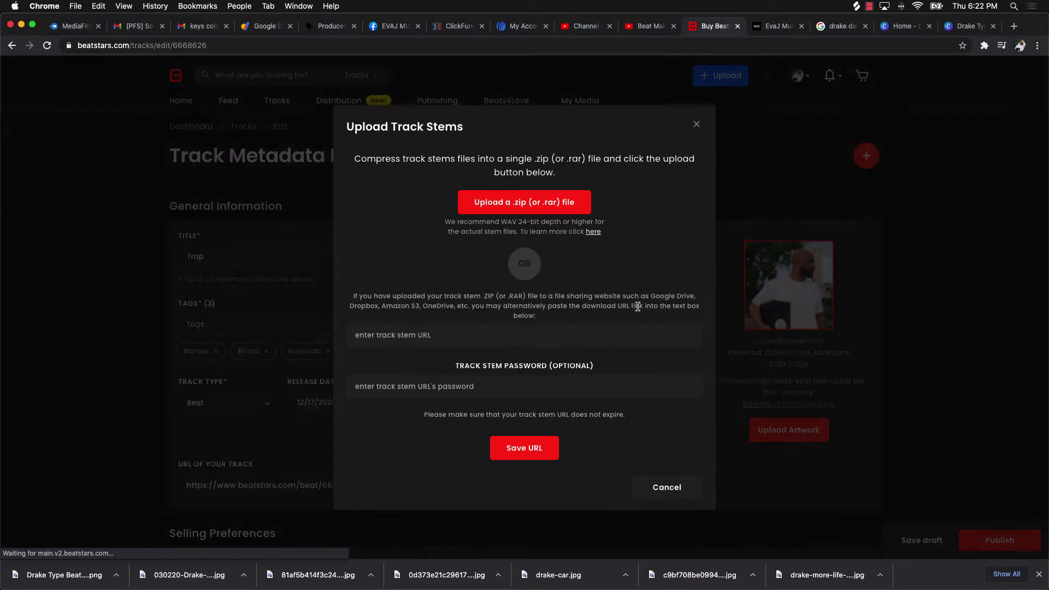
{"action": "left_click", "coordinate": [516, 198]}
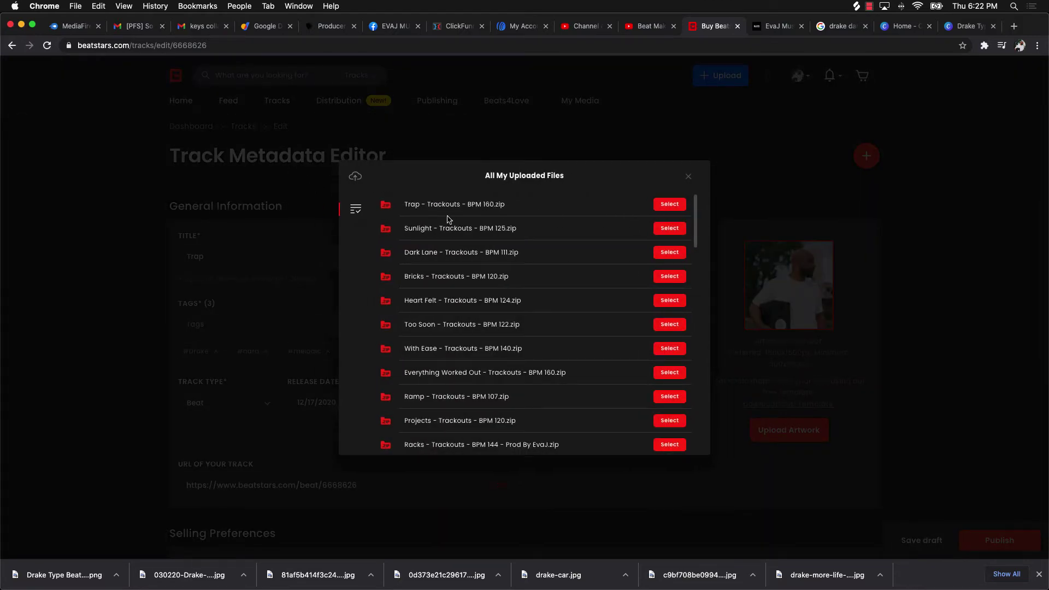
{"action": "left_click", "coordinate": [670, 205]}
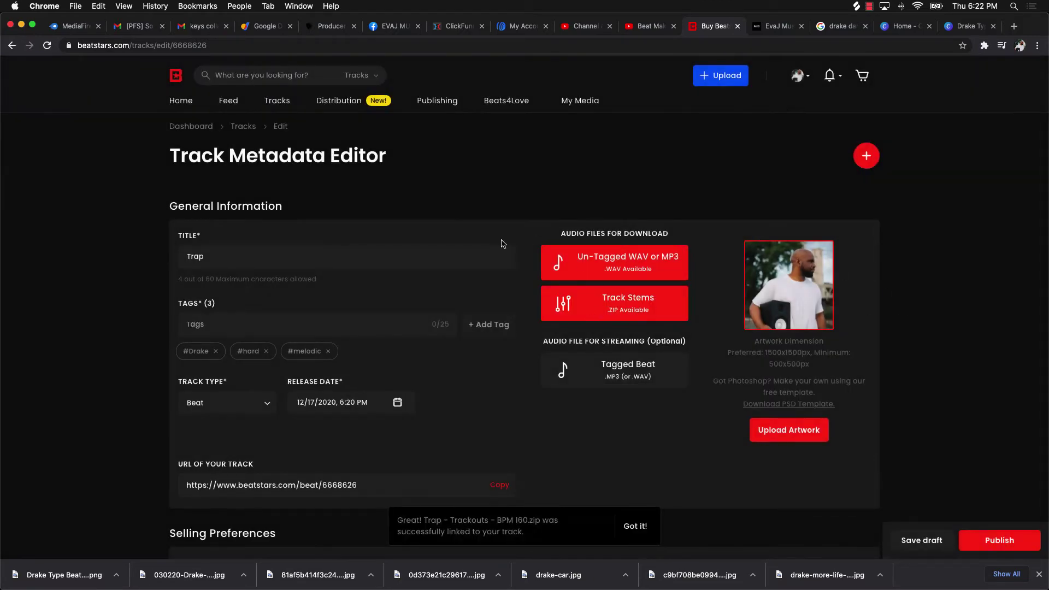
{"action": "left_click", "coordinate": [635, 527]}
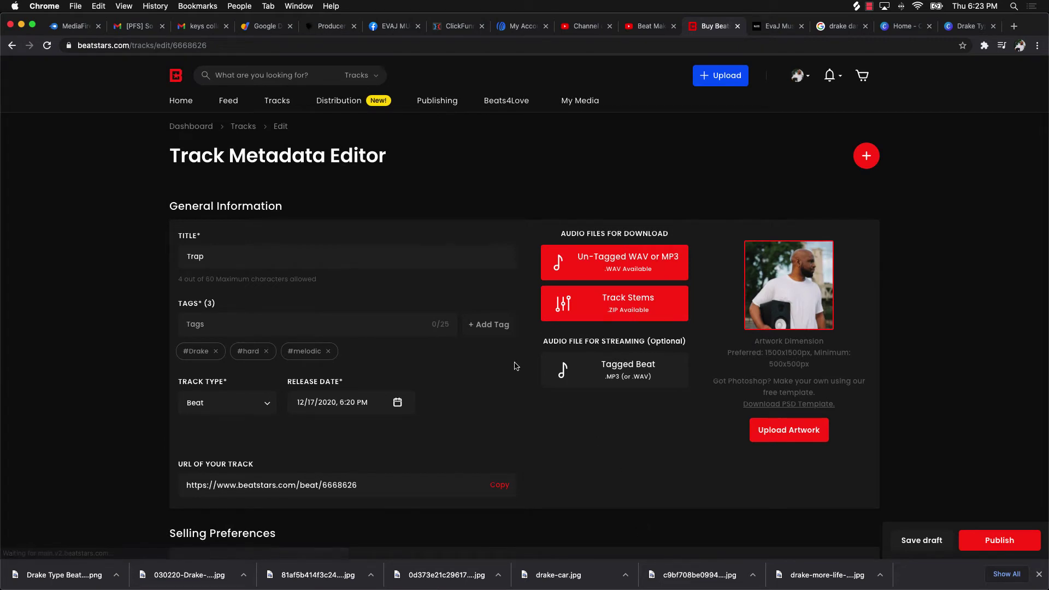
- Save the Trap track as a draft, return to the Tracks list and pause the playing track
{"action": "left_click", "coordinate": [911, 545]}
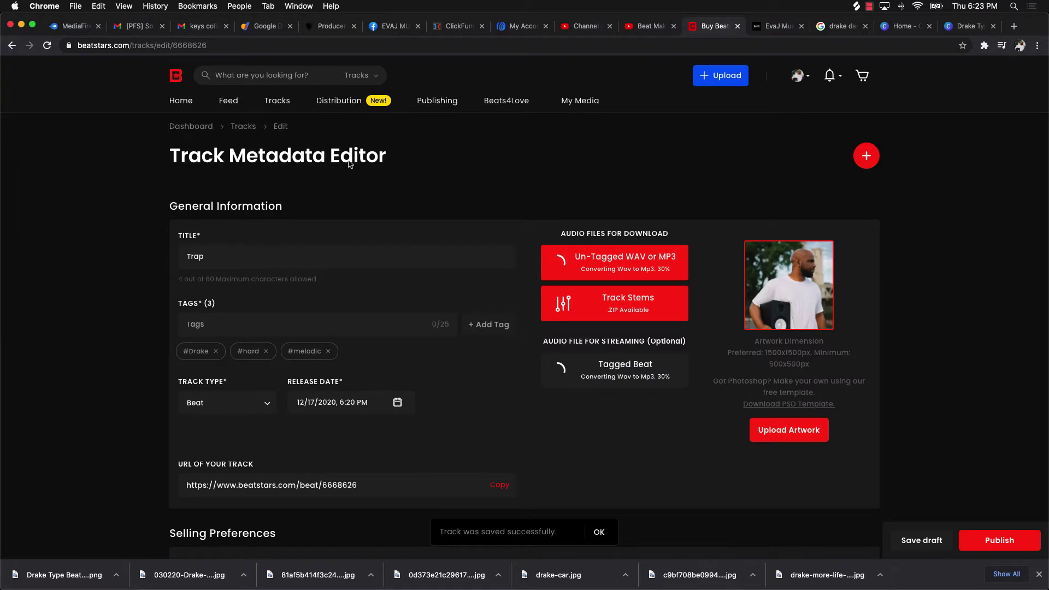
{"action": "left_click", "coordinate": [239, 127]}
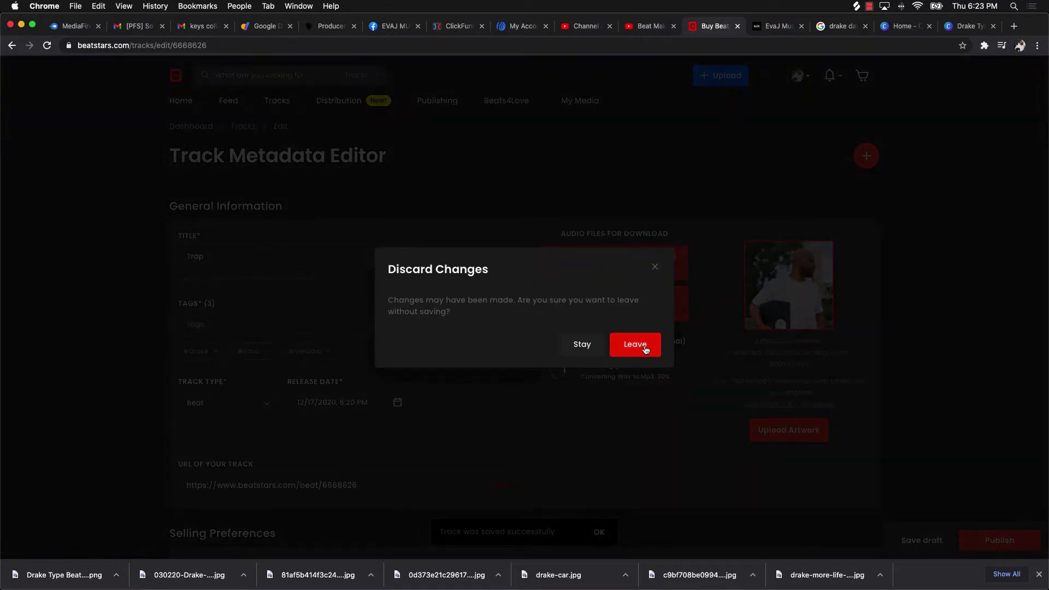
{"action": "left_click", "coordinate": [646, 347]}
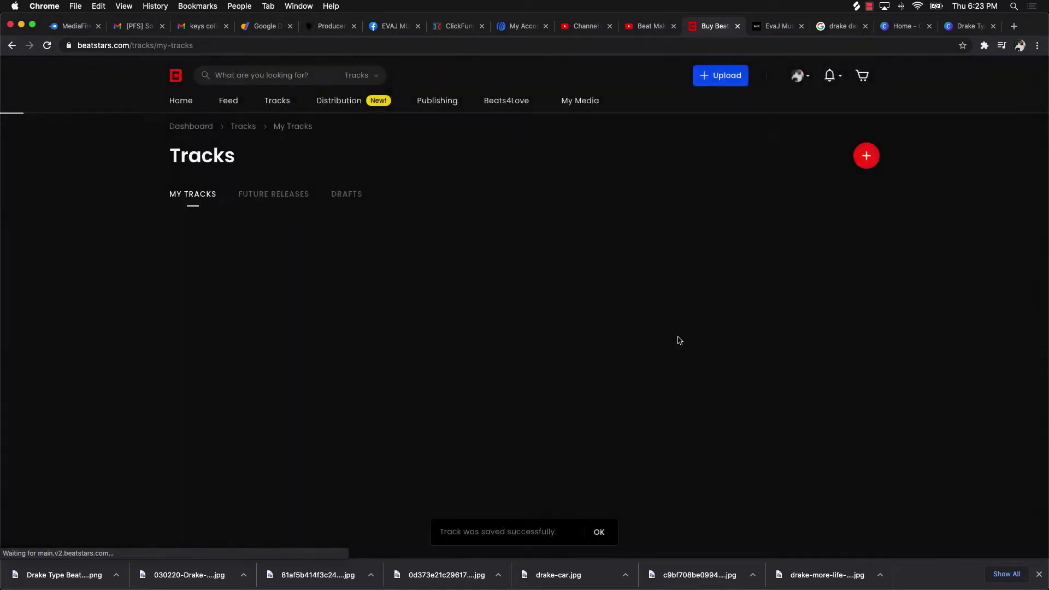
{"action": "left_click", "coordinate": [600, 533]}
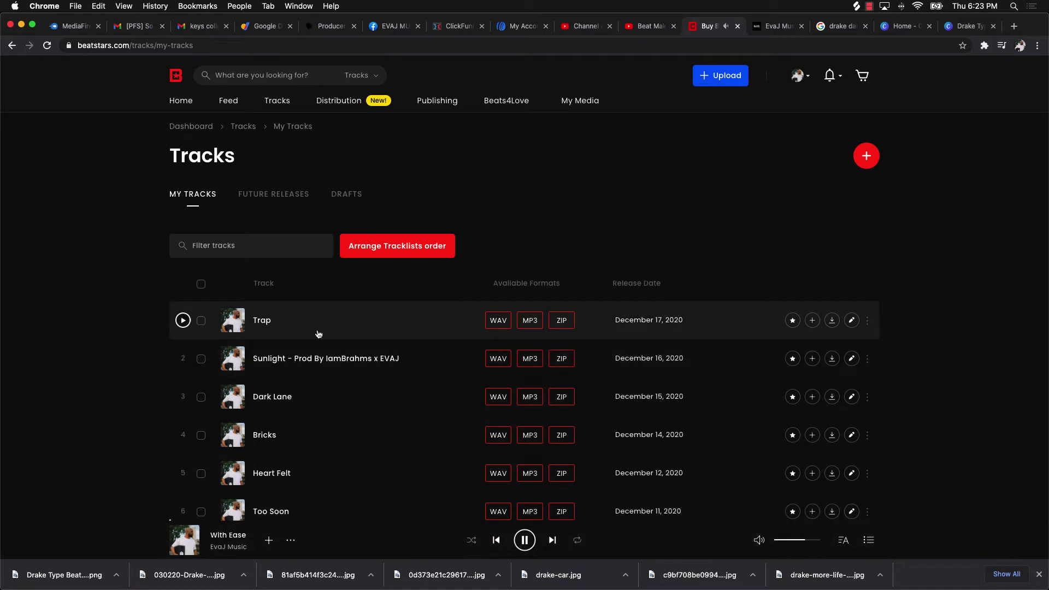
{"action": "left_click", "coordinate": [525, 540]}
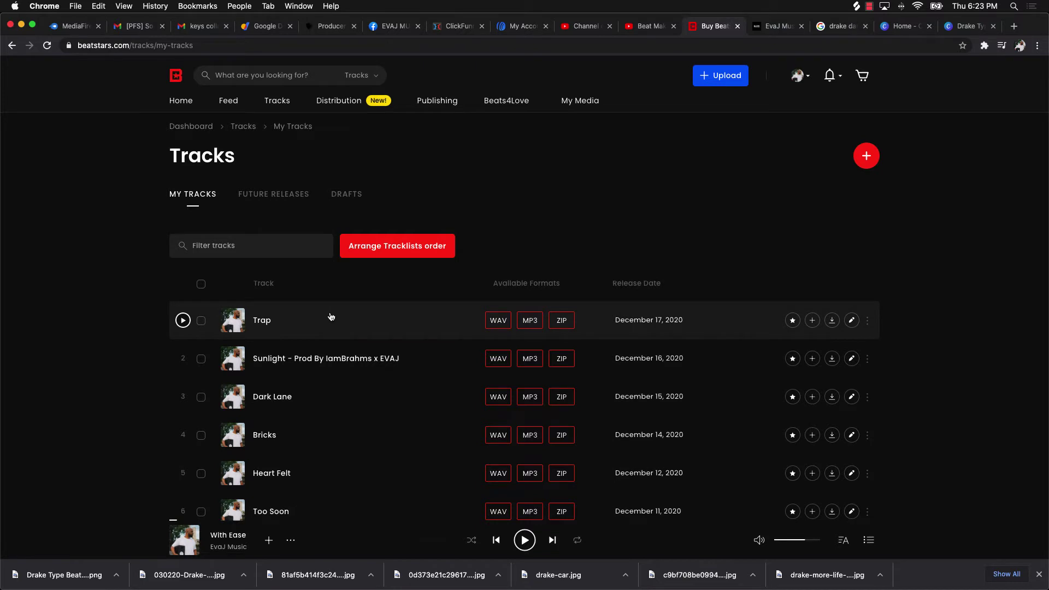
- Download the BeatStars tagged MP3 of the Trap track and close the download dialog
{"action": "left_click", "coordinate": [832, 320]}
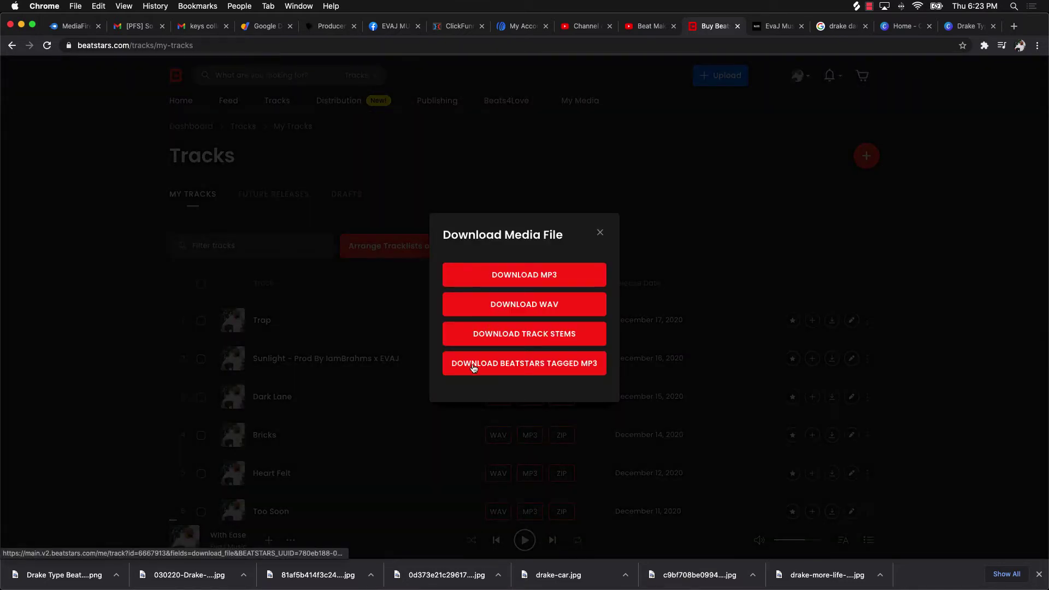
{"action": "left_click", "coordinate": [577, 371]}
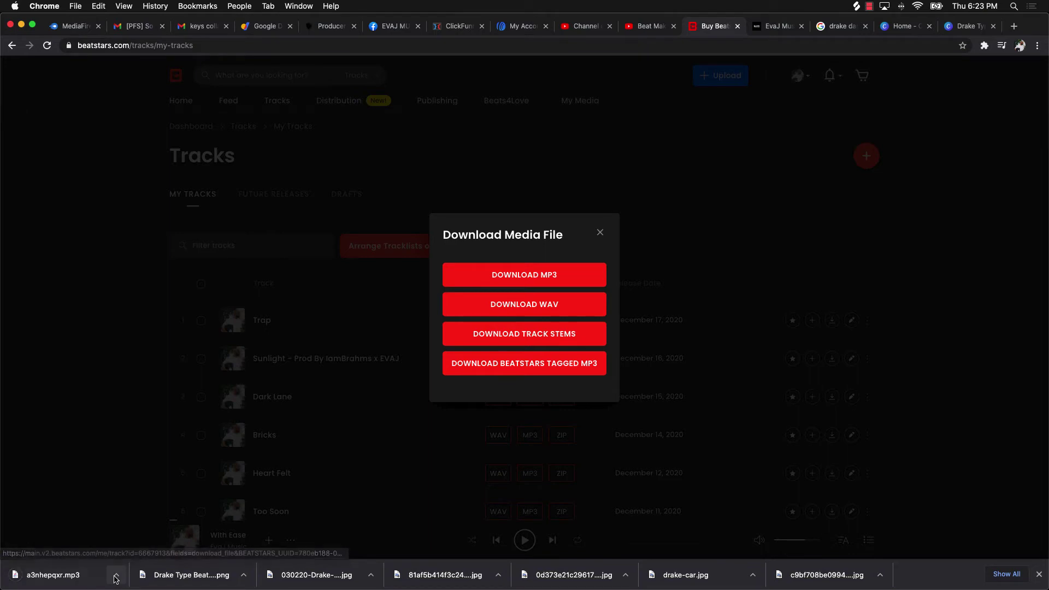
{"action": "left_click", "coordinate": [598, 235]}
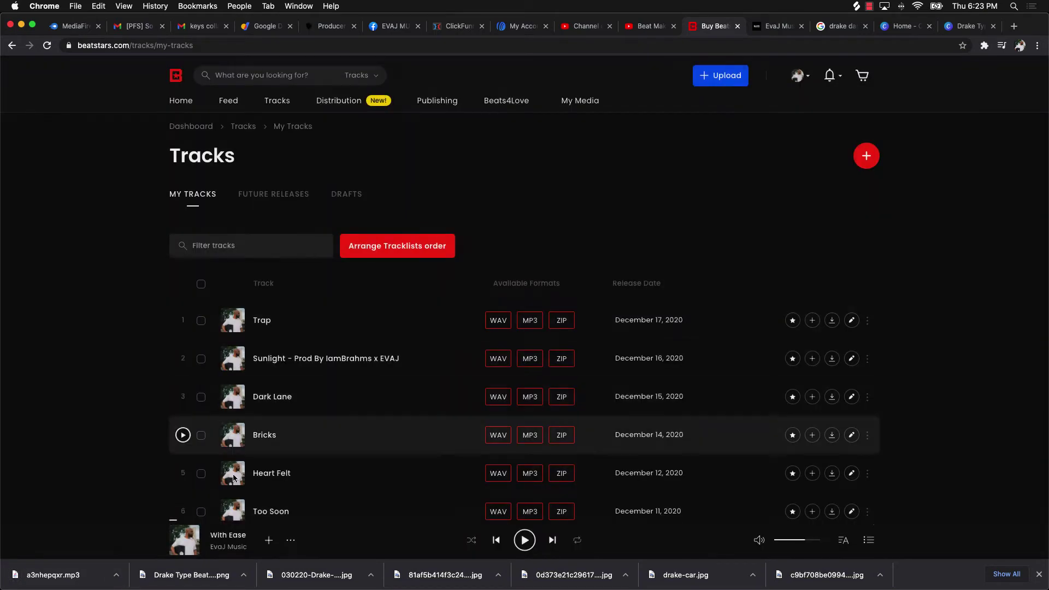
- Show the downloaded a3nhepqxr.mp3 in Finder and rename it "trap - prod by evaj"
{"action": "left_click", "coordinate": [116, 575]}
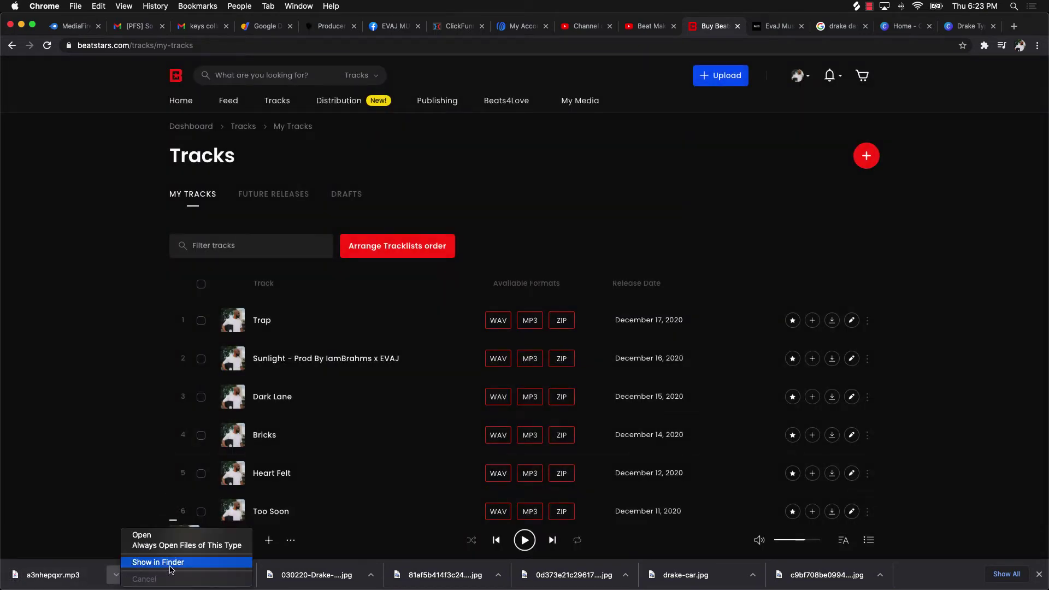
{"action": "left_click", "coordinate": [171, 569]}
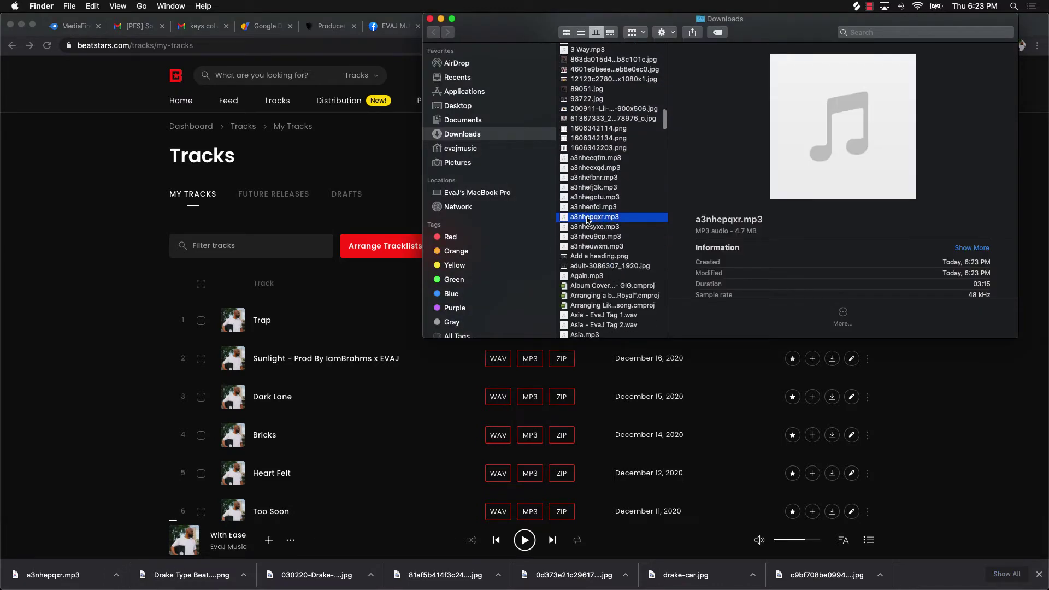
{"action": "left_click", "coordinate": [588, 219]}
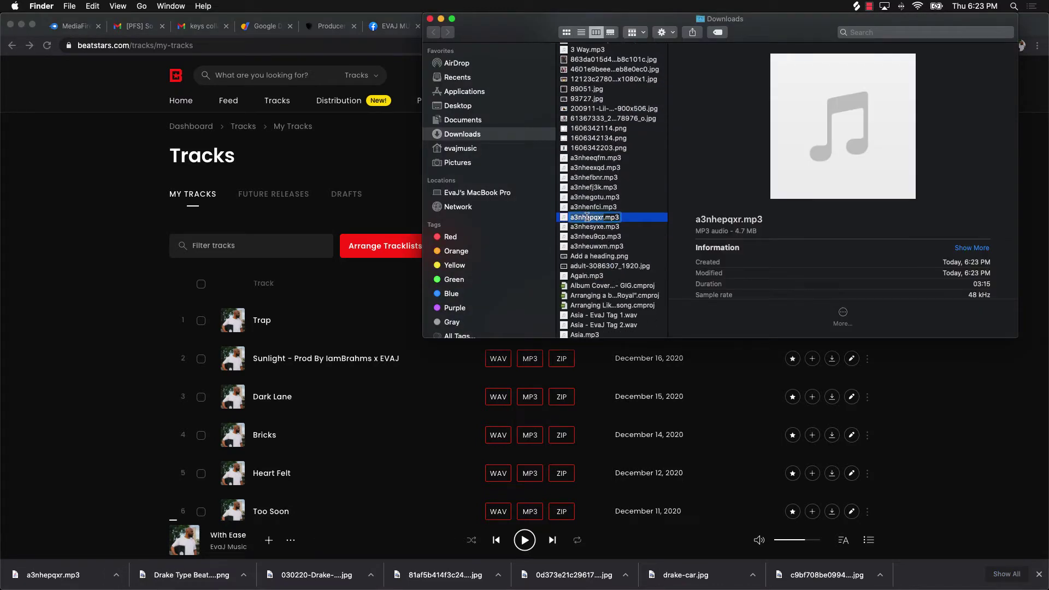
{"action": "type", "text": "trap - prod by evaj"}
{"action": "key", "text": "Return"}
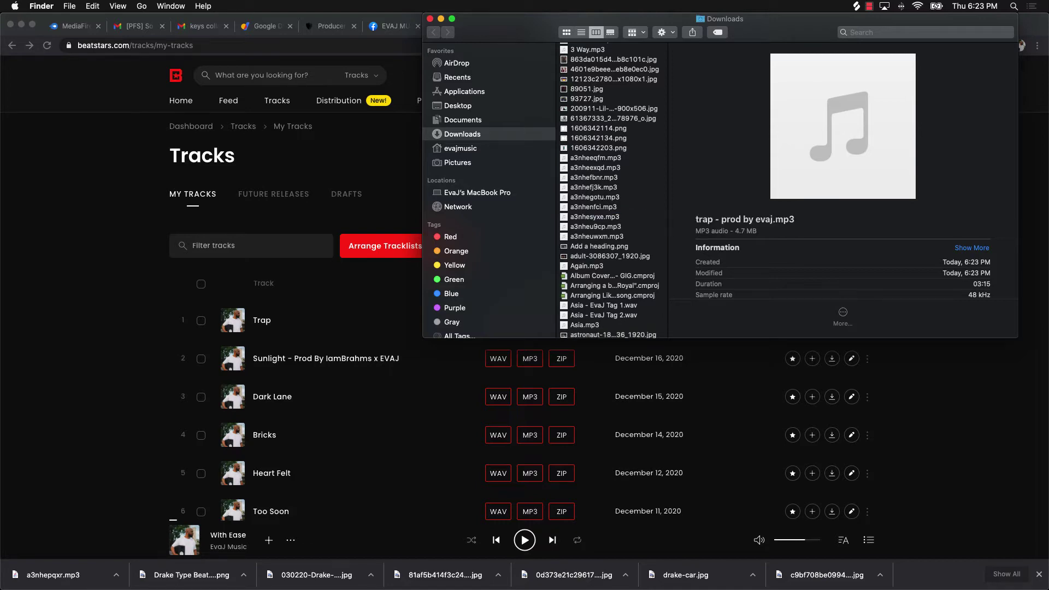
- Move trap - prod by evaj.mp3 from Downloads to the Desktop and return to Chrome
{"action": "scroll", "coordinate": [609, 197], "scroll_direction": "down", "scroll_amount": 15}
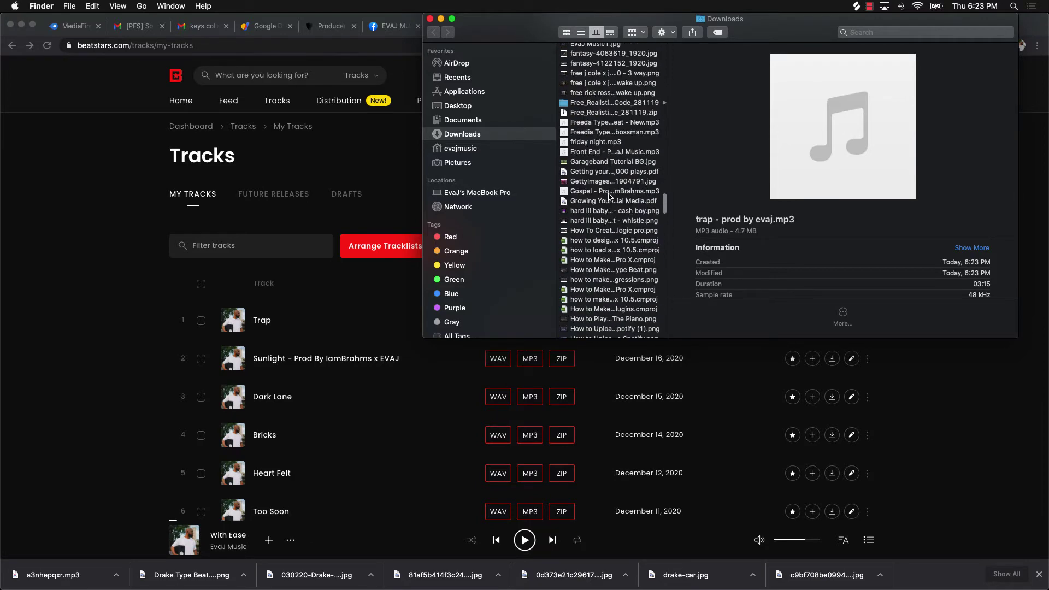
{"action": "scroll", "coordinate": [609, 198], "scroll_direction": "down", "scroll_amount": 20}
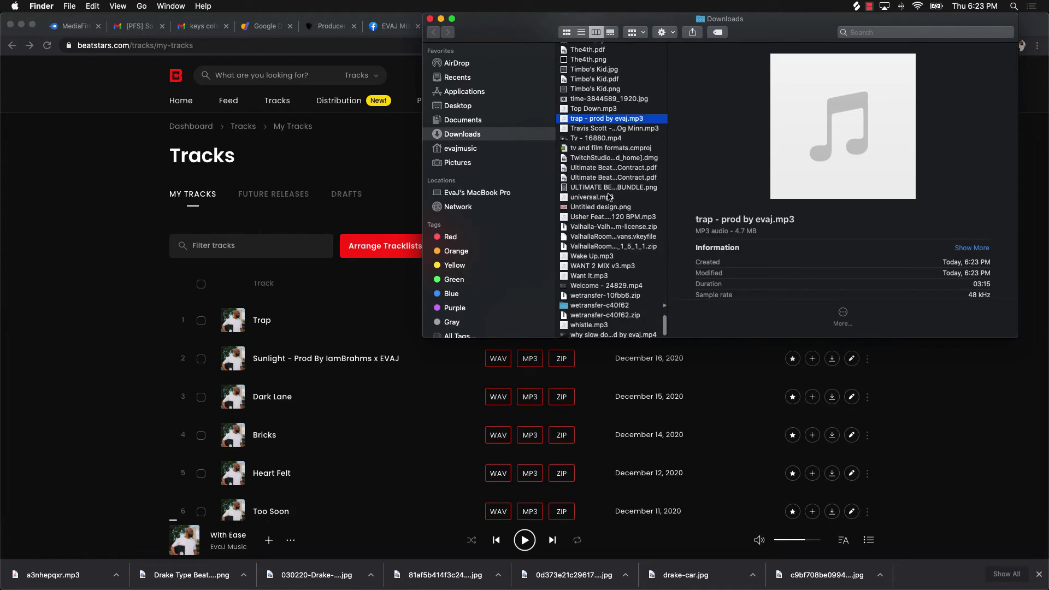
{"action": "left_click_drag", "start_coordinate": [595, 116], "coordinate": [454, 109]}
{"action": "left_click", "coordinate": [454, 109]}
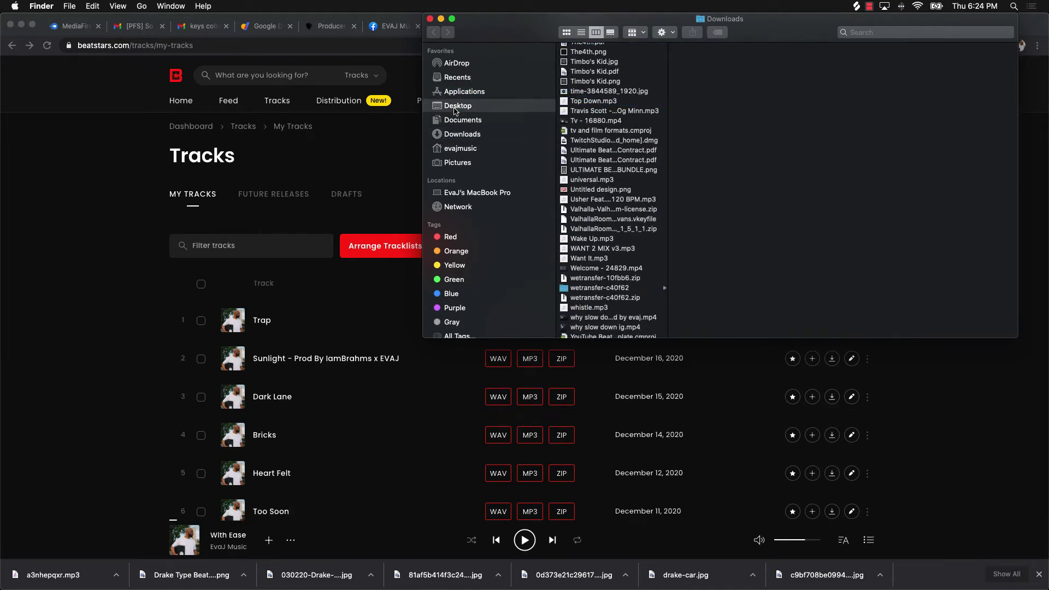
{"action": "left_click", "coordinate": [239, 210]}
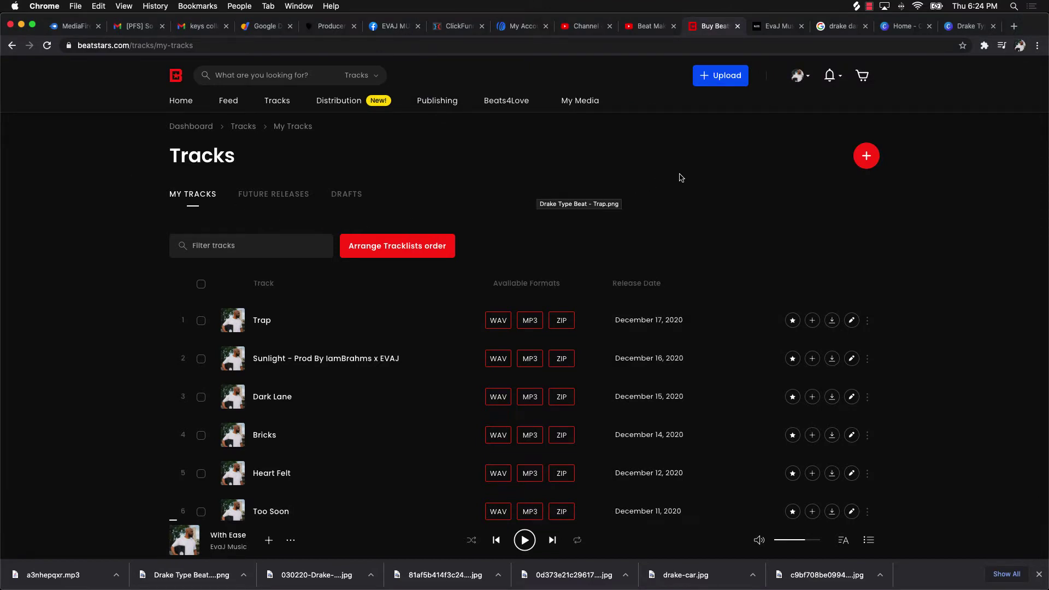
- Close the Google Images preview and the Drake Type Beat - Trap design in Canva, dismissing the design-type list on Canva's home page
{"action": "left_click", "coordinate": [839, 26]}
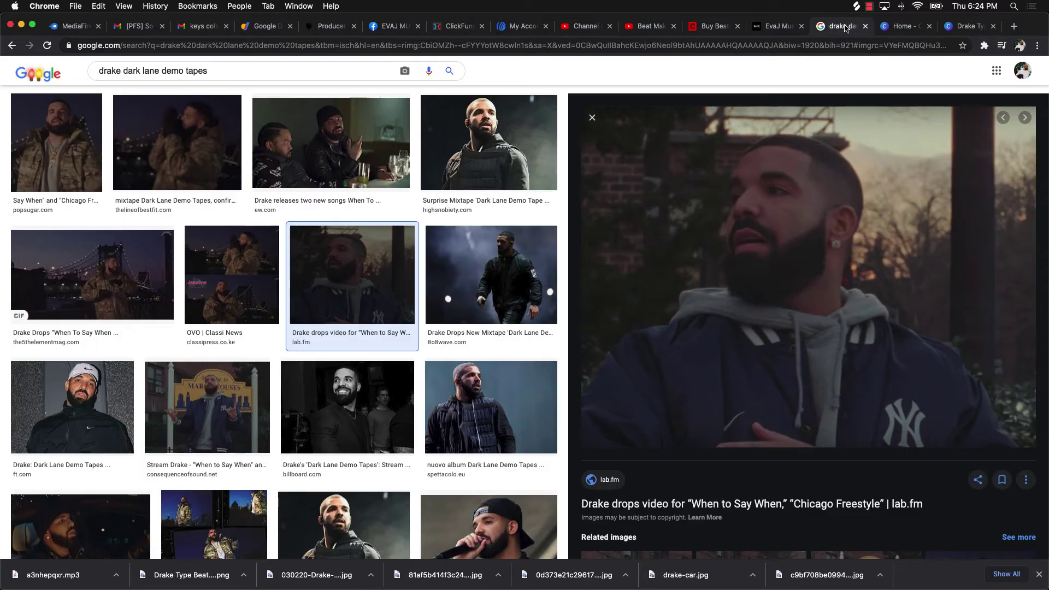
{"action": "left_click", "coordinate": [592, 119]}
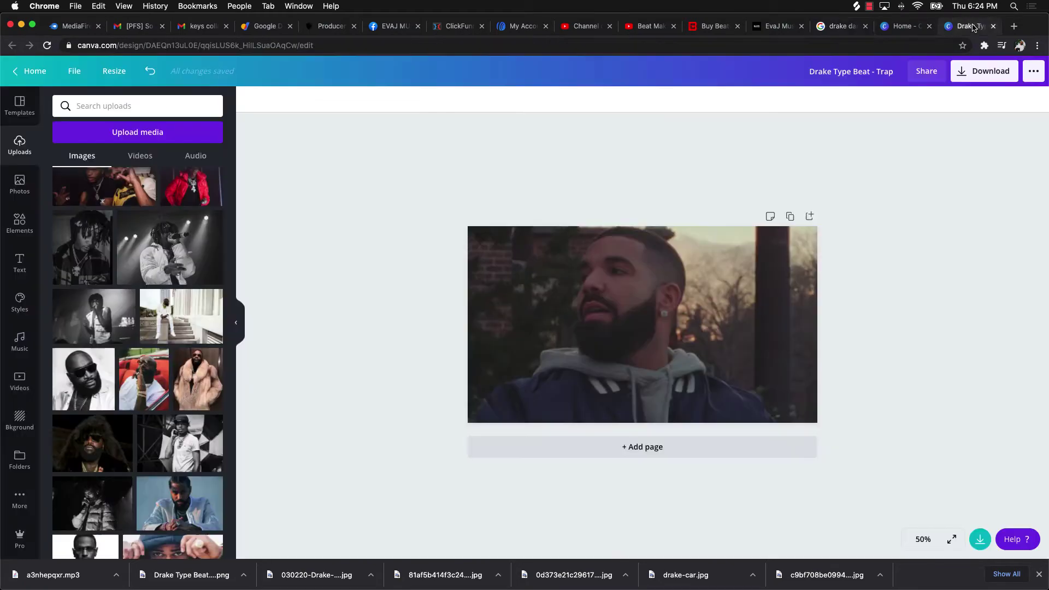
{"action": "left_click", "coordinate": [971, 26]}
{"action": "left_click", "coordinate": [994, 26]}
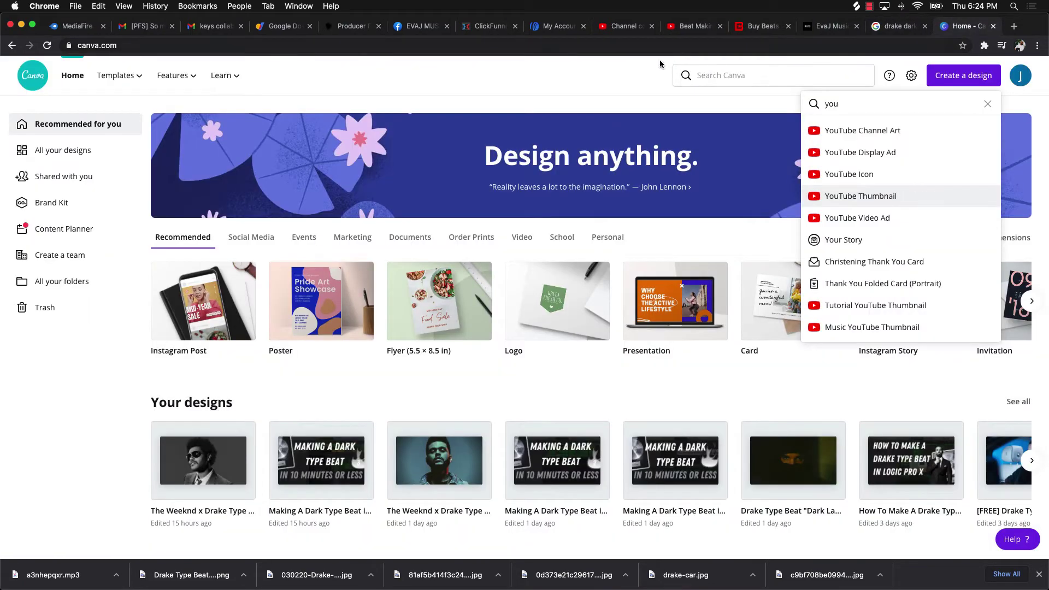
{"action": "left_click", "coordinate": [741, 117]}
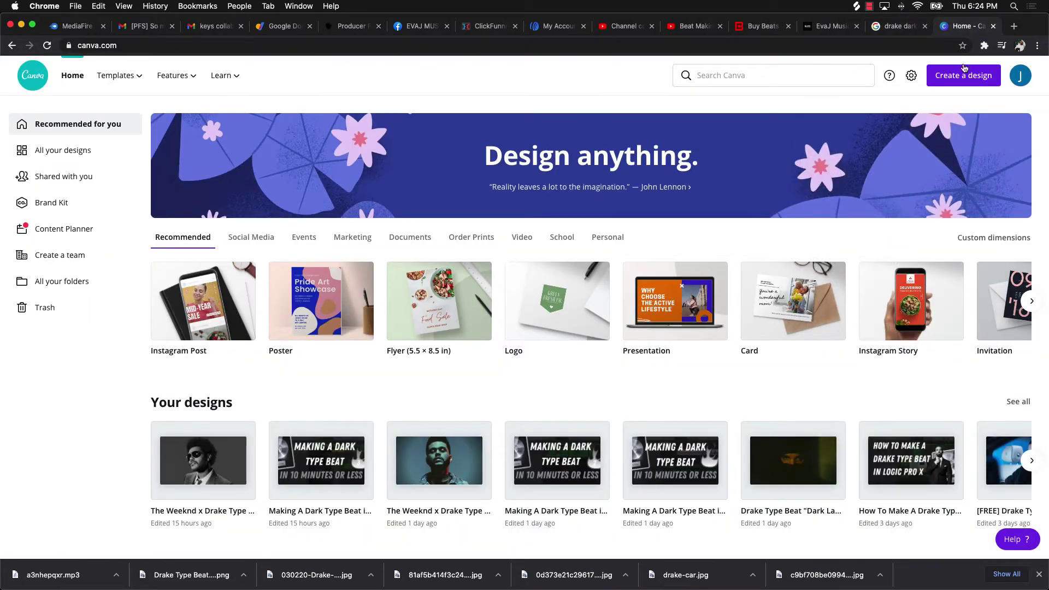
- Search Canva's design types for "youtube" and create a blank 1280 × 720 px YouTube Thumbnail
{"action": "left_click", "coordinate": [959, 82]}
{"action": "type", "text": "you"}
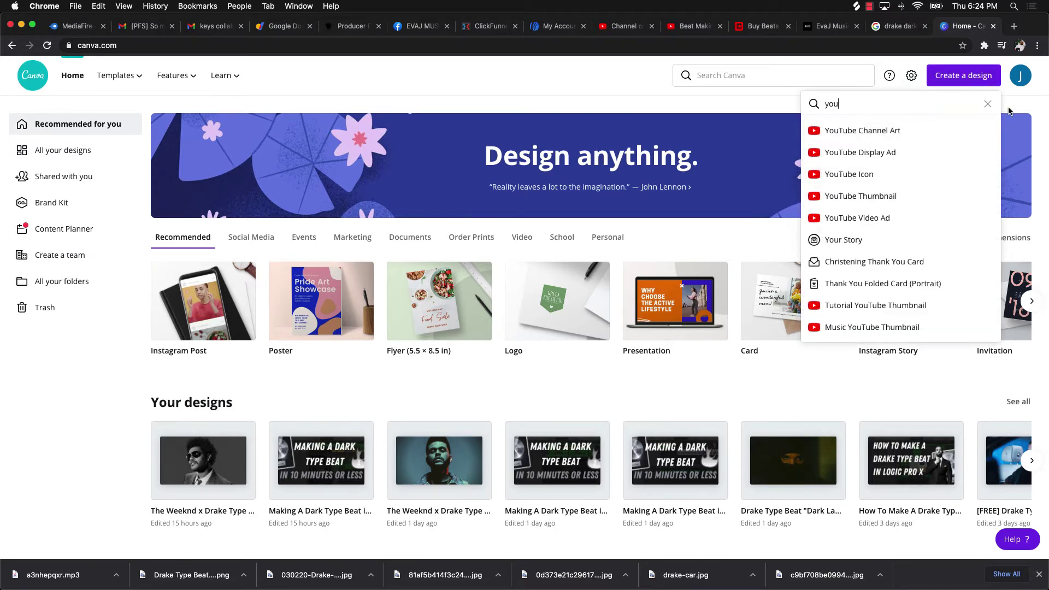
{"action": "left_click", "coordinate": [988, 103]}
{"action": "type", "text": "youtube"}
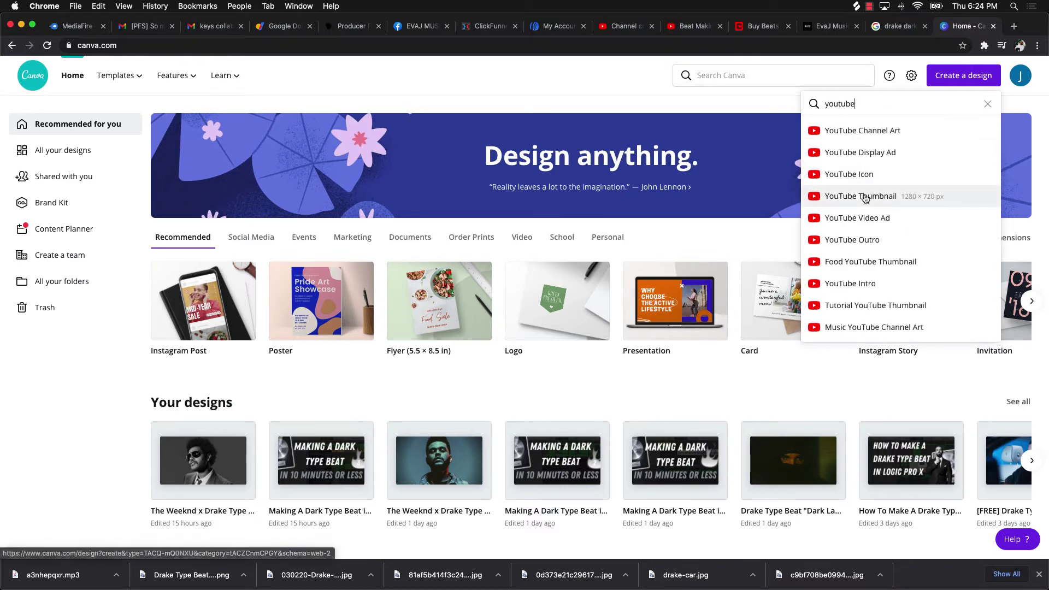
{"action": "left_click", "coordinate": [881, 197]}
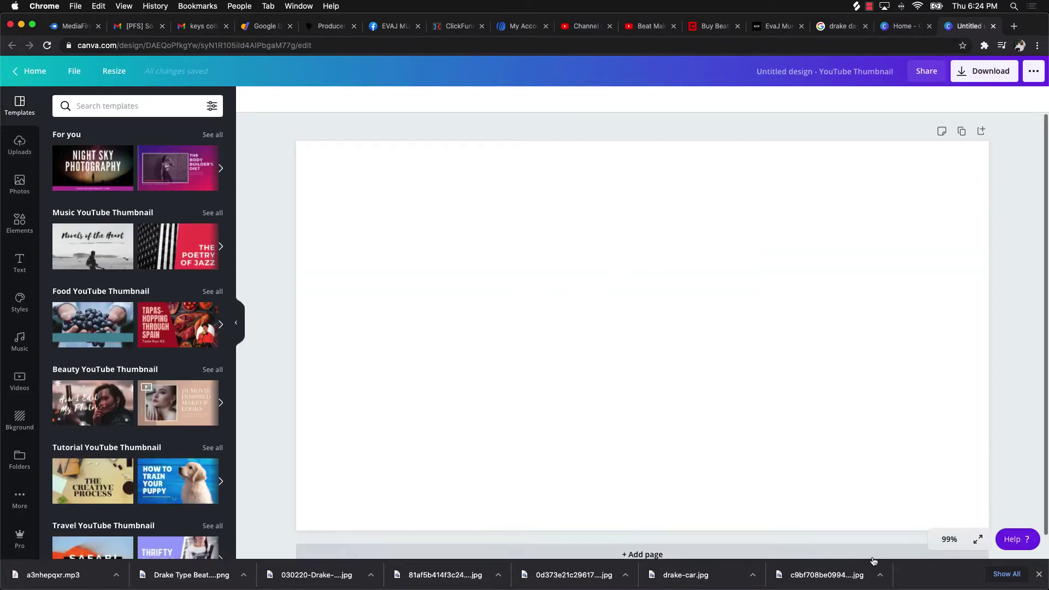
{"action": "left_click", "coordinate": [949, 539]}
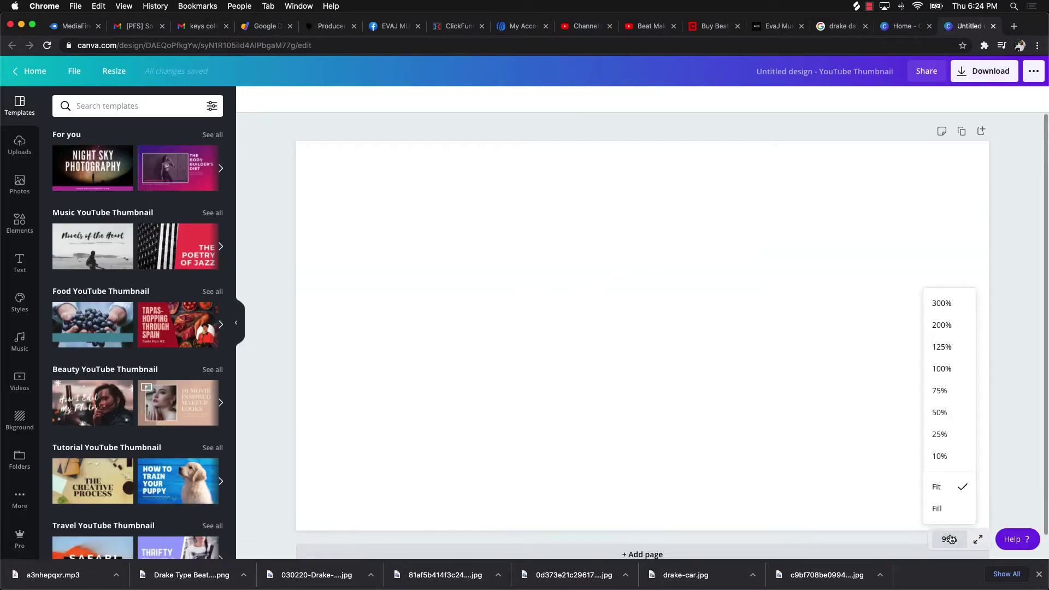
{"action": "left_click", "coordinate": [946, 414]}
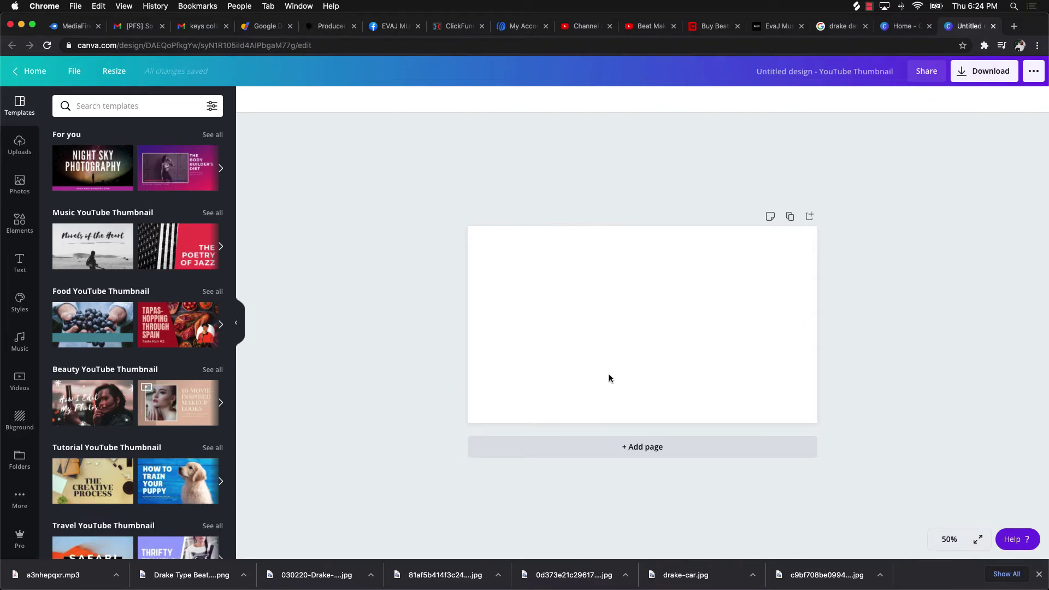
- Switch to Google Images and shorten the search to "drake"
{"action": "left_click", "coordinate": [840, 26]}
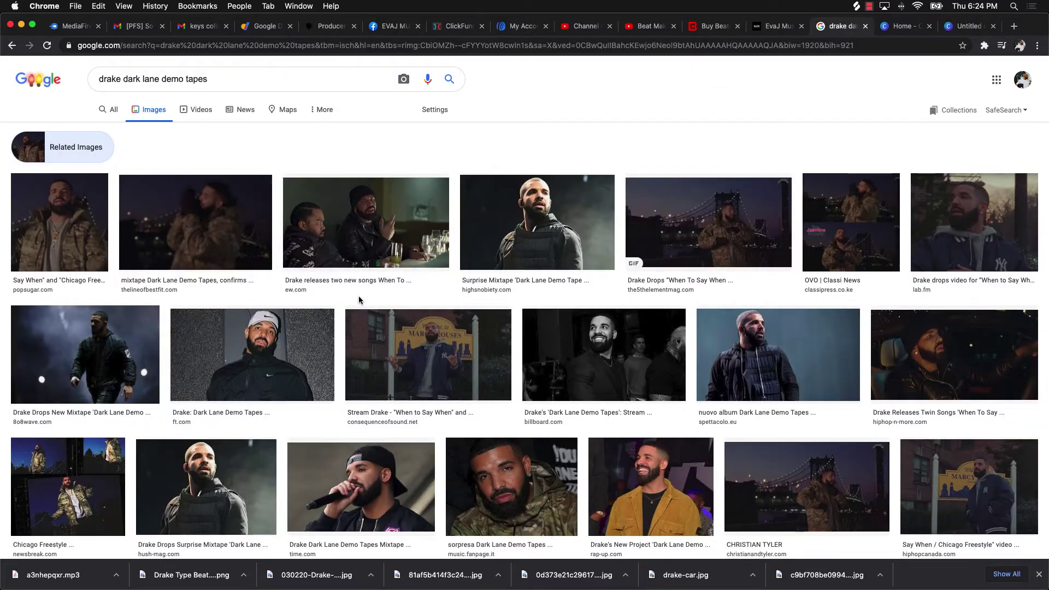
{"action": "left_click_drag", "start_coordinate": [121, 79], "coordinate": [271, 79]}
{"action": "key", "text": "BackSpace"}
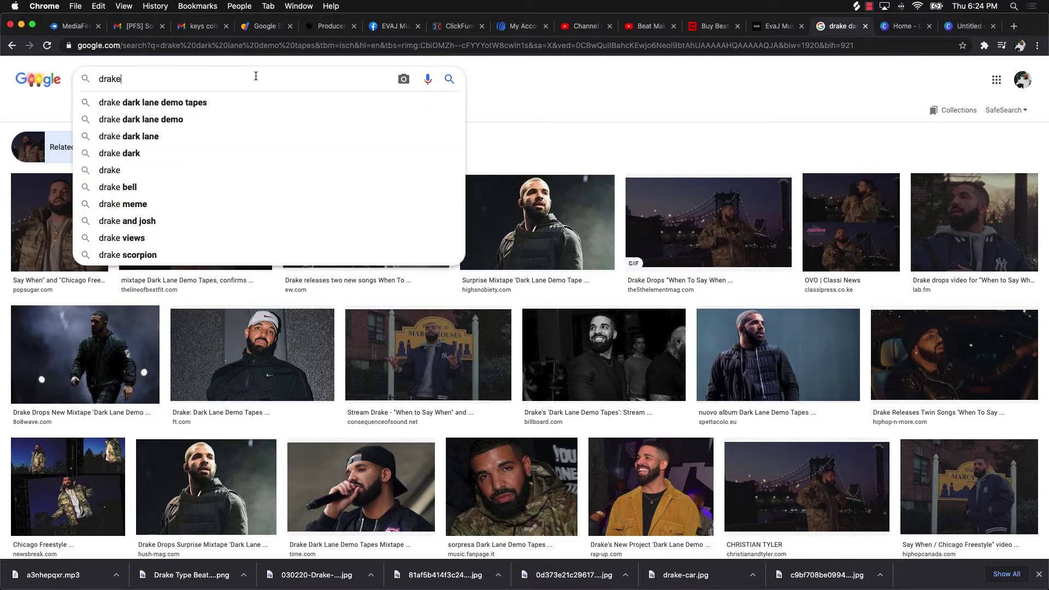
{"action": "key", "text": "Return"}
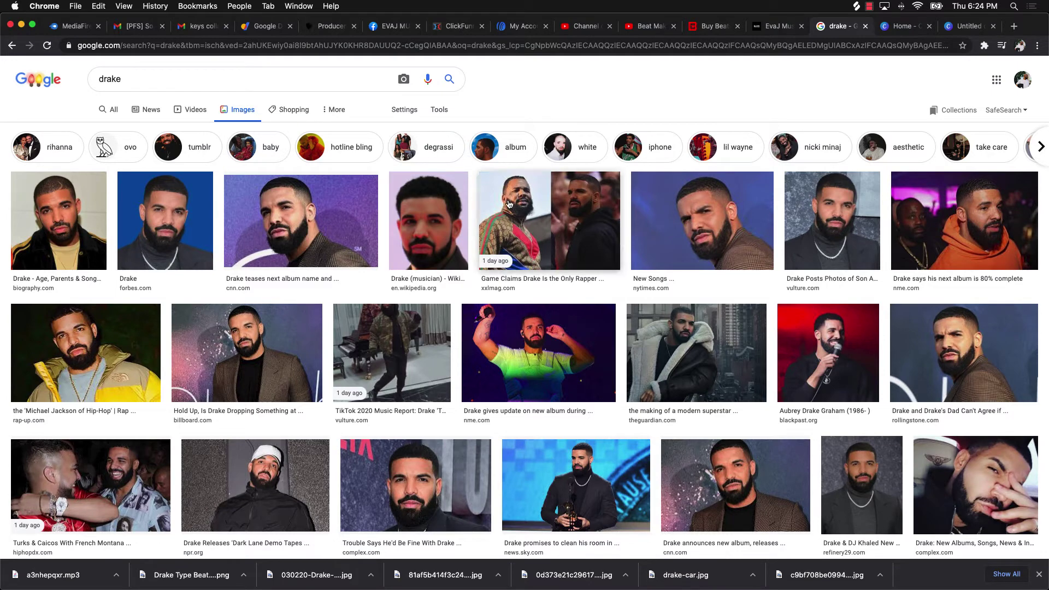
- Find the Hypebeast photo of Drake performing in purple light and save it to the Desktop as a JPEG image
{"action": "scroll", "coordinate": [572, 372], "scroll_direction": "down", "scroll_amount": 3}
{"action": "scroll", "coordinate": [573, 372], "scroll_direction": "down", "scroll_amount": 2}
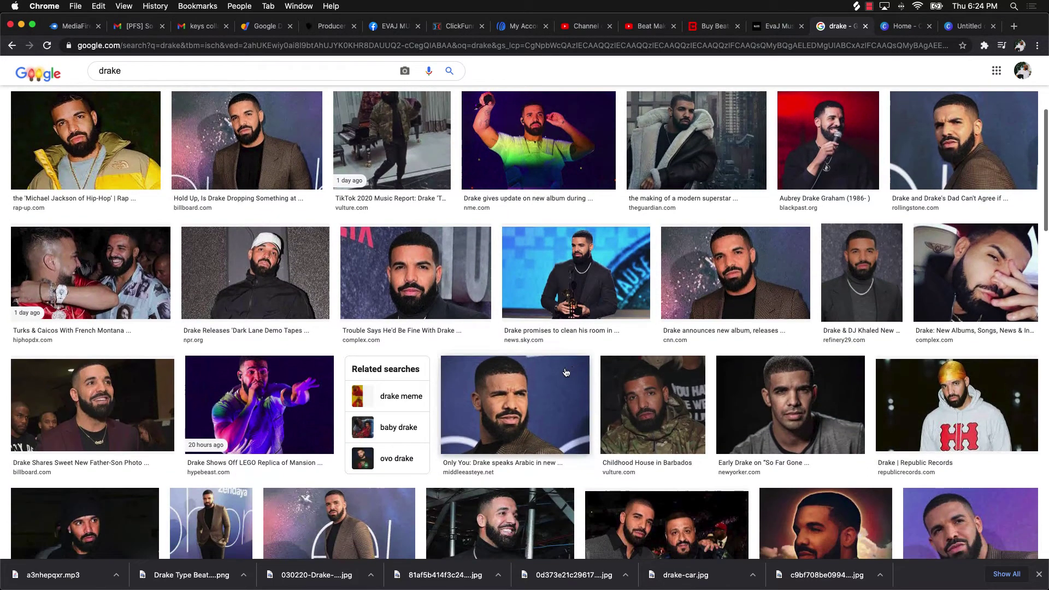
{"action": "left_click", "coordinate": [245, 395]}
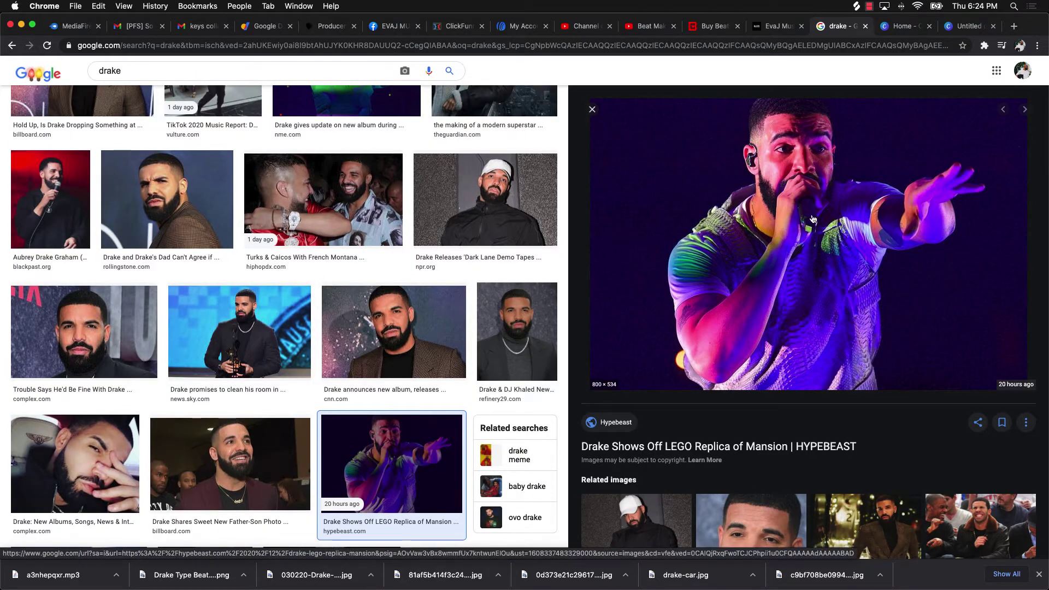
{"action": "right_click", "coordinate": [616, 319]}
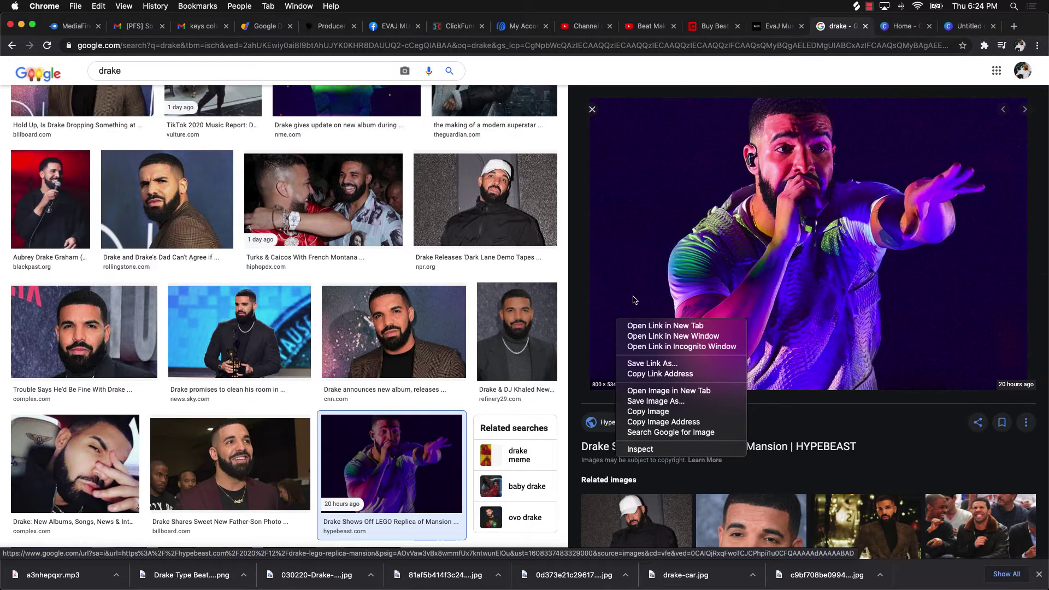
{"action": "left_click", "coordinate": [658, 402]}
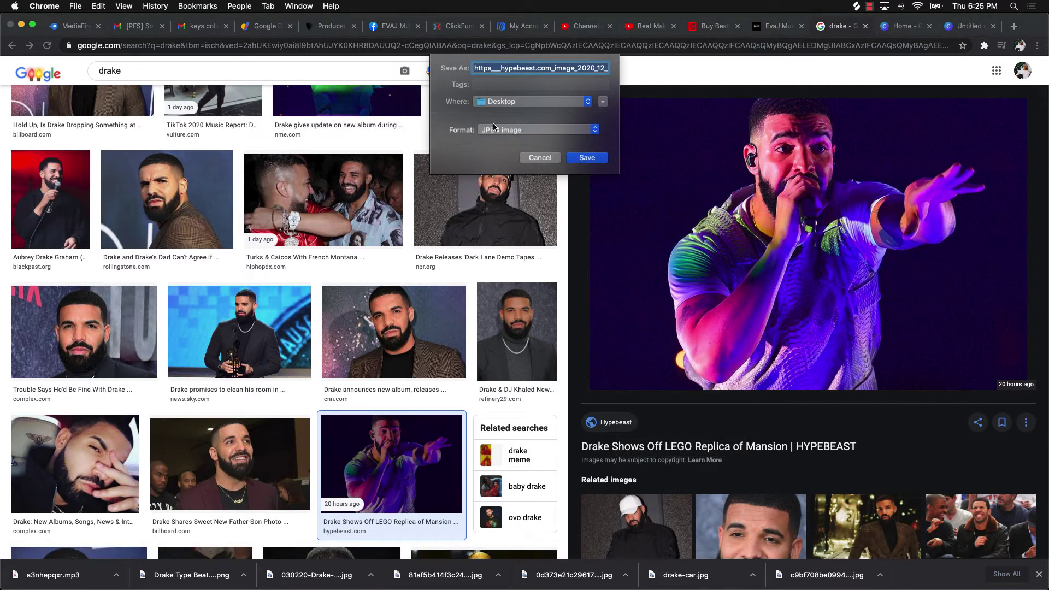
{"action": "left_click", "coordinate": [587, 157]}
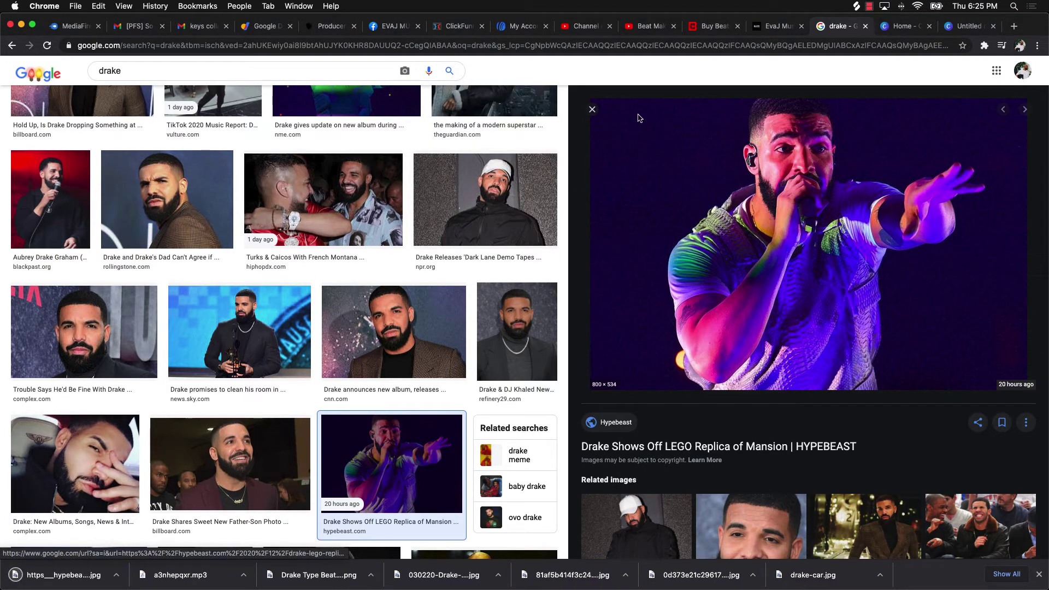
- Switch to the blank Canva YouTube thumbnail, add the saved Hypebeast photo from Finder and enlarge it to fill the page
{"action": "left_click", "coordinate": [915, 30]}
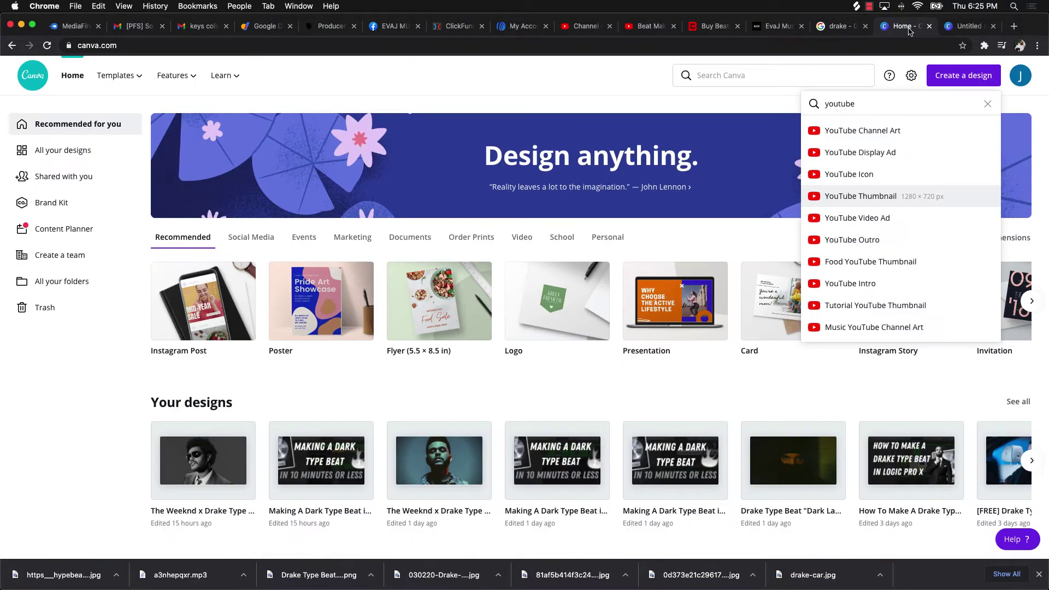
{"action": "left_click", "coordinate": [965, 28]}
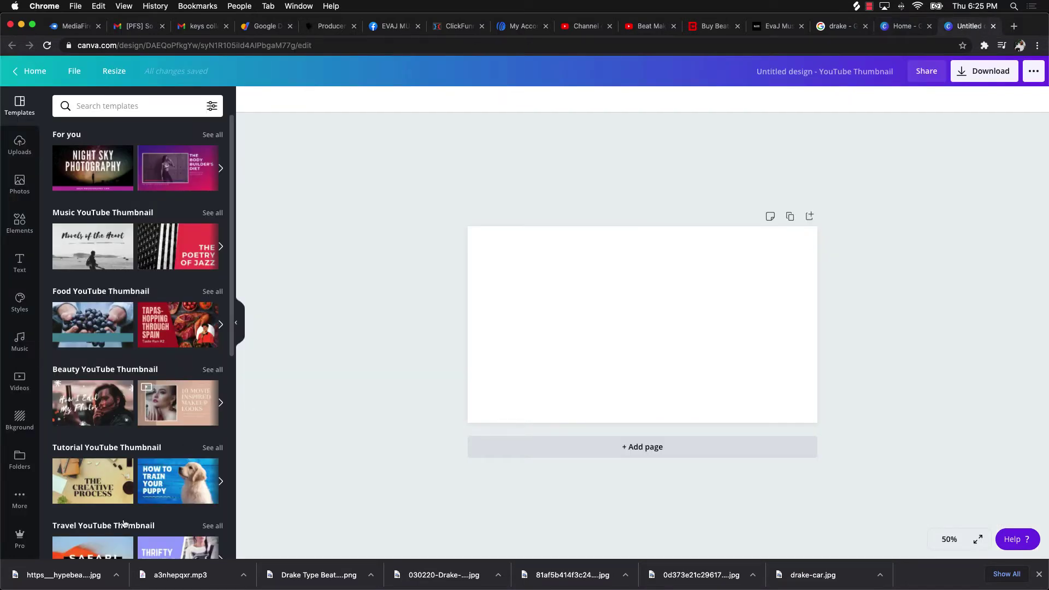
{"action": "left_click", "coordinate": [116, 575]}
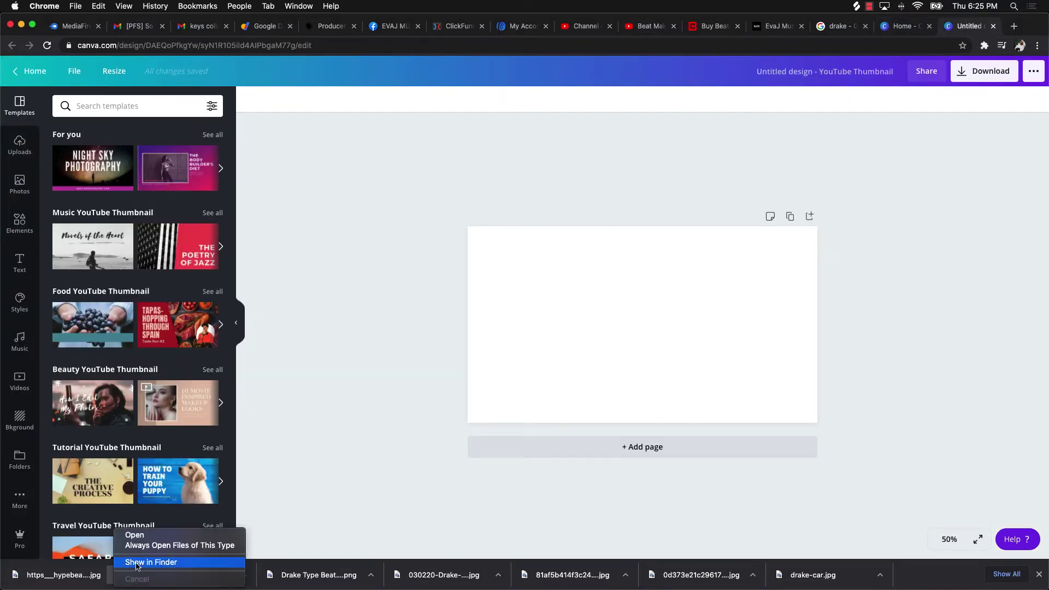
{"action": "left_click", "coordinate": [152, 559]}
{"action": "left_click_drag", "start_coordinate": [742, 110], "coordinate": [553, 300]}
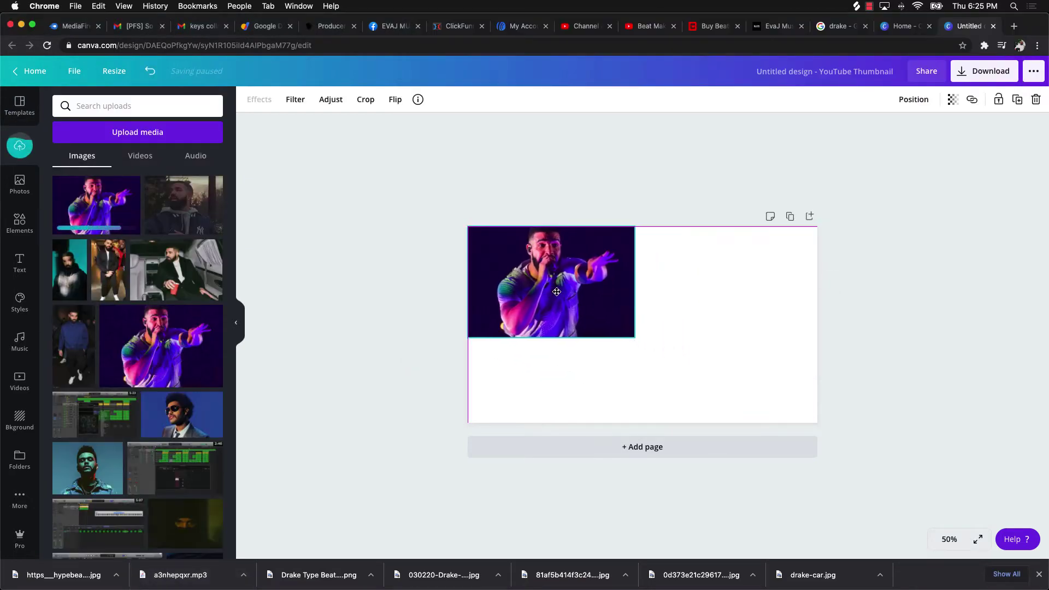
{"action": "left_click_drag", "start_coordinate": [634, 337], "coordinate": [902, 387]}
{"action": "left_click", "coordinate": [902, 386]}
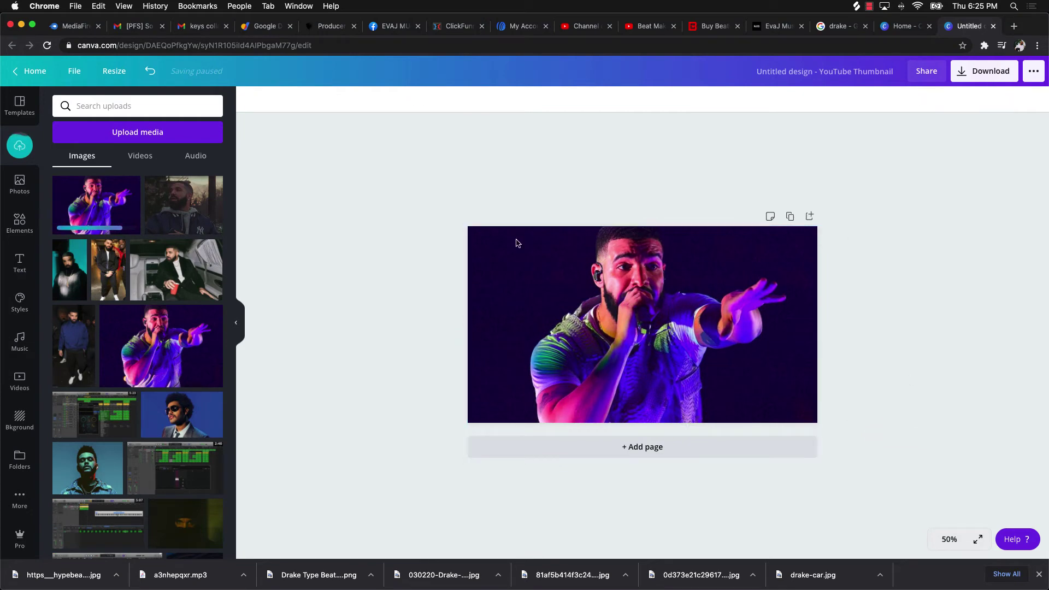
- Try the Halftone screen effect on the thumbnail photo and cancel it
{"action": "left_click", "coordinate": [505, 261]}
{"action": "left_click", "coordinate": [357, 99]}
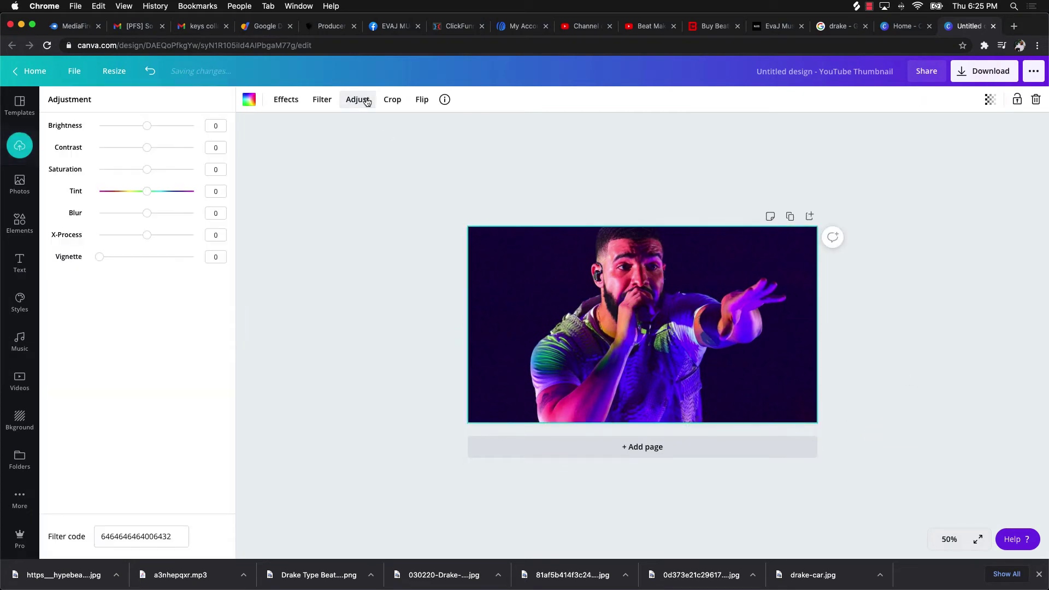
{"action": "mouse_move", "coordinate": [140, 170]}
{"action": "left_mouse_down"}
{"action": "mouse_move", "coordinate": [65, 167]}
{"action": "mouse_move", "coordinate": [147, 165]}
{"action": "left_mouse_up"}
{"action": "left_click", "coordinate": [357, 99]}
{"action": "left_click", "coordinate": [285, 99]}
{"action": "scroll", "coordinate": [138, 385], "scroll_direction": "down", "scroll_amount": 5}
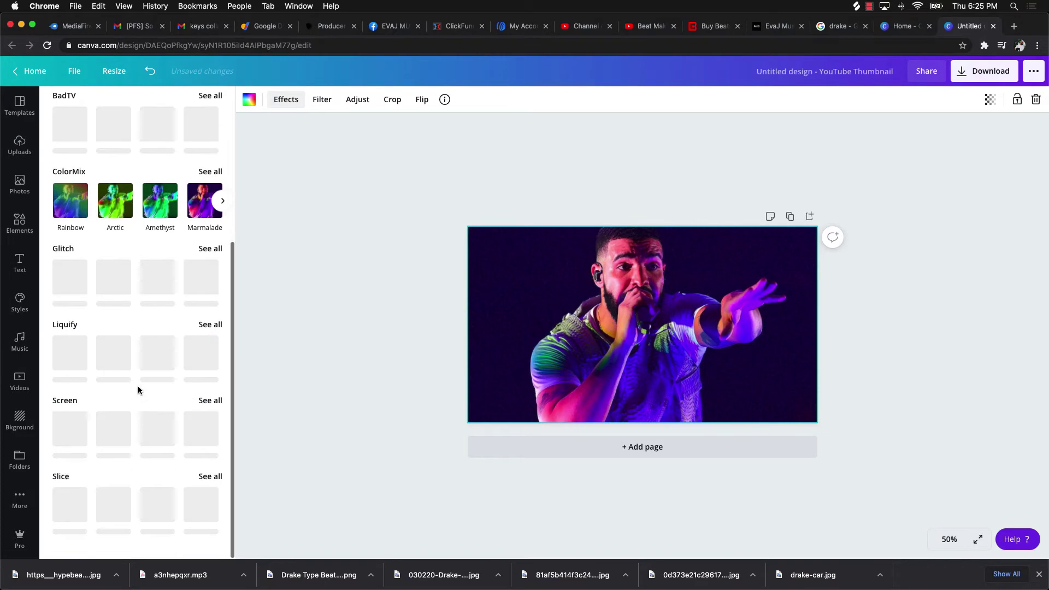
{"action": "left_click", "coordinate": [64, 435]}
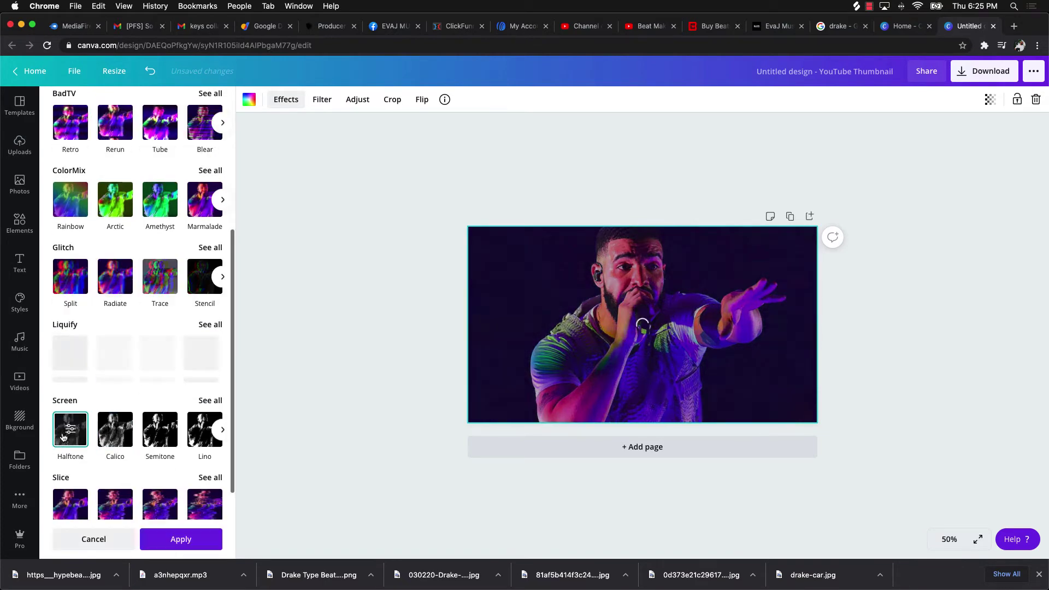
{"action": "left_click", "coordinate": [94, 539]}
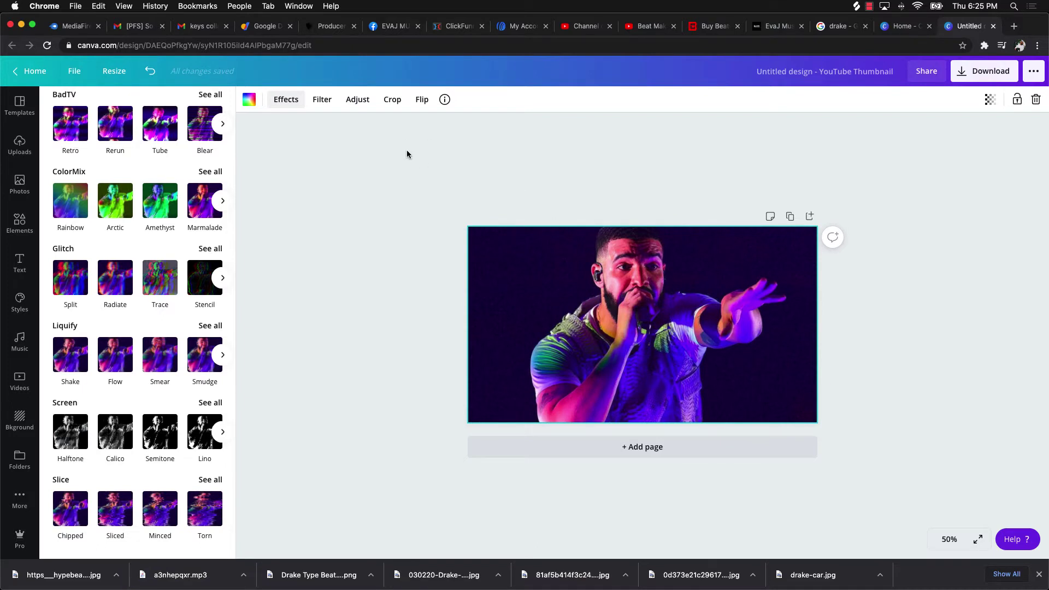
- Set the thumbnail photo's saturation to -100 and its contrast to 0
{"action": "left_click", "coordinate": [357, 99]}
{"action": "left_click_drag", "start_coordinate": [143, 149], "coordinate": [87, 174]}
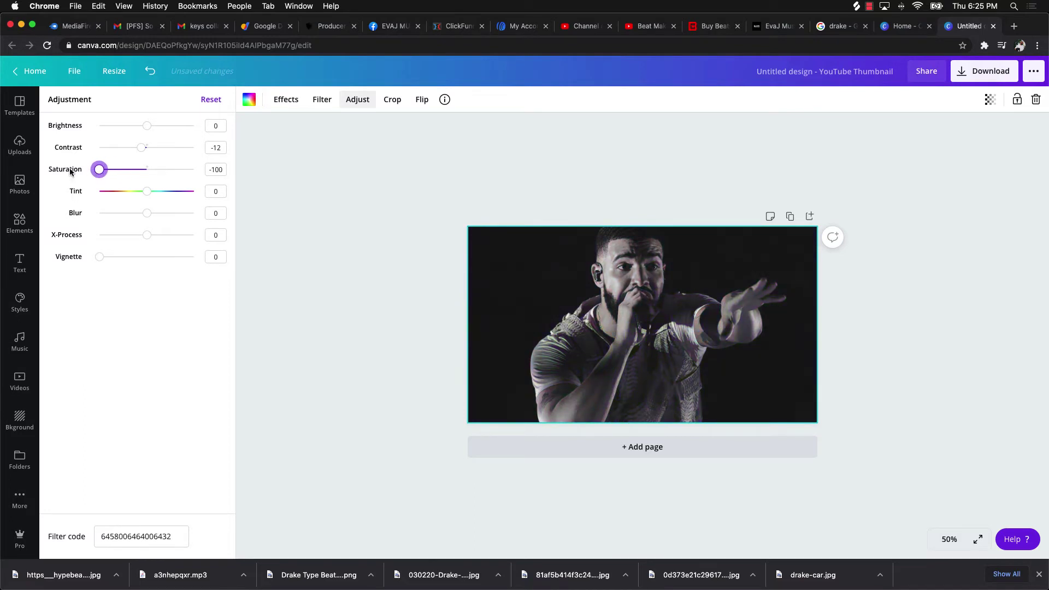
{"action": "left_click_drag", "start_coordinate": [141, 147], "coordinate": [147, 149]}
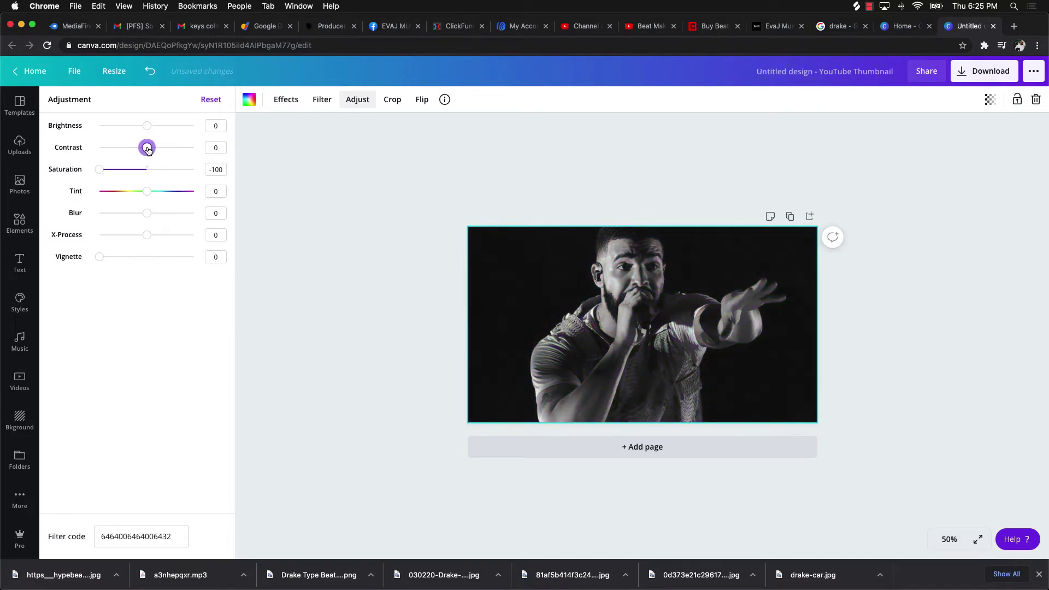
{"action": "key", "text": "Escape"}
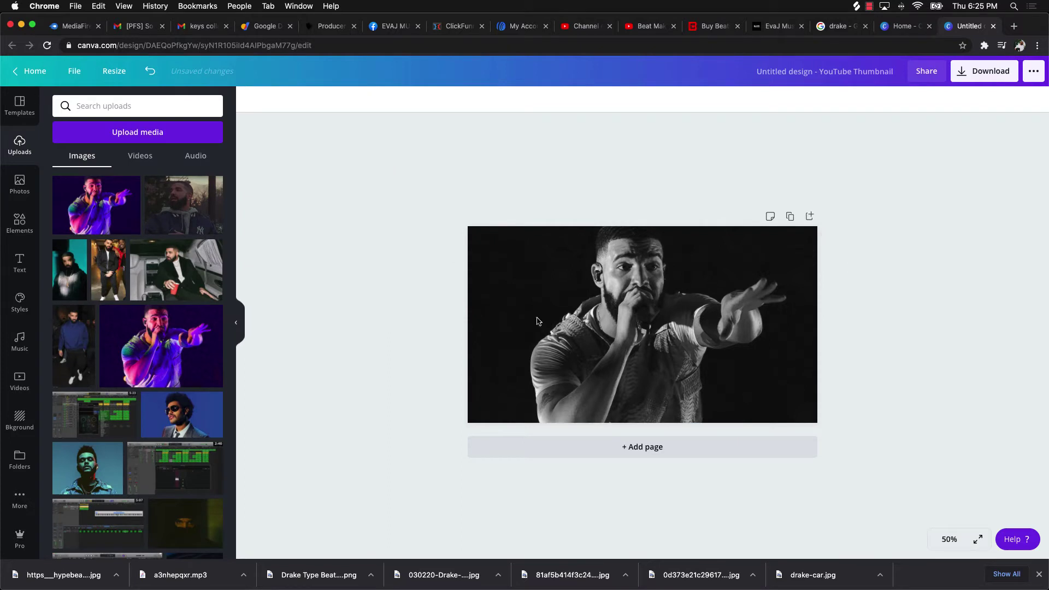
- Enlarge the photo within its crop frame and reposition it so the head and outstretched hand fill the thumbnail
{"action": "double_click", "coordinate": [659, 386]}
{"action": "left_click_drag", "start_coordinate": [460, 221], "coordinate": [412, 188]}
{"action": "left_click_drag", "start_coordinate": [661, 325], "coordinate": [677, 362]}
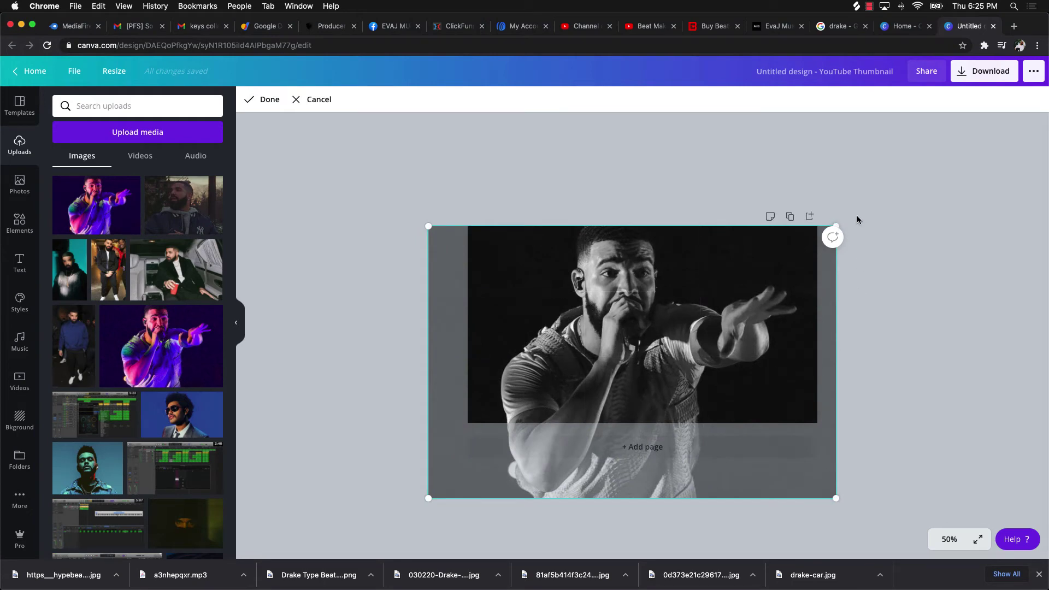
{"action": "left_click", "coordinate": [952, 207]}
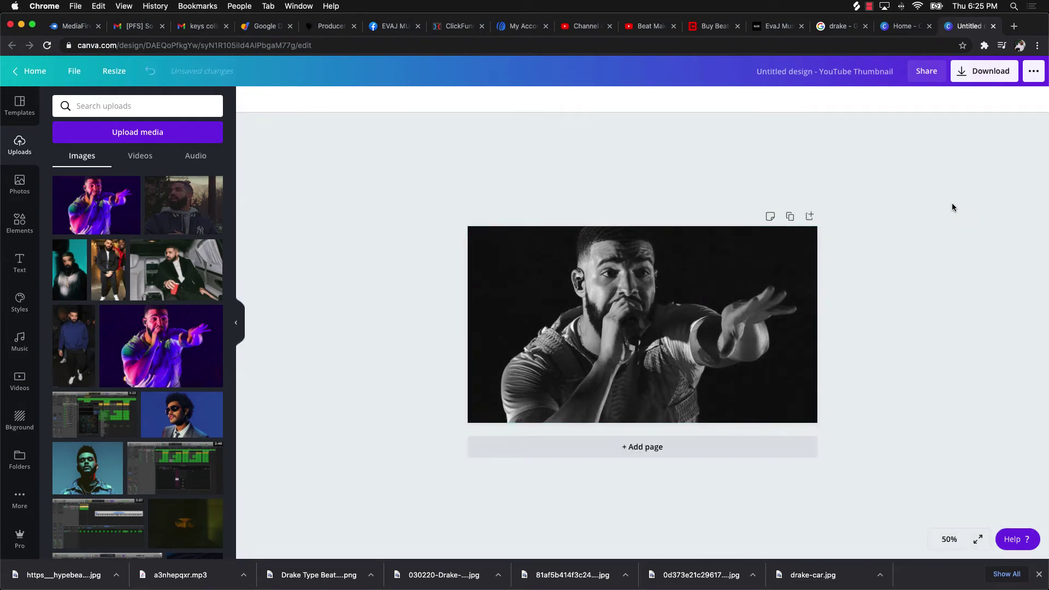
{"action": "left_click", "coordinate": [704, 373]}
{"action": "double_click", "coordinate": [656, 364]}
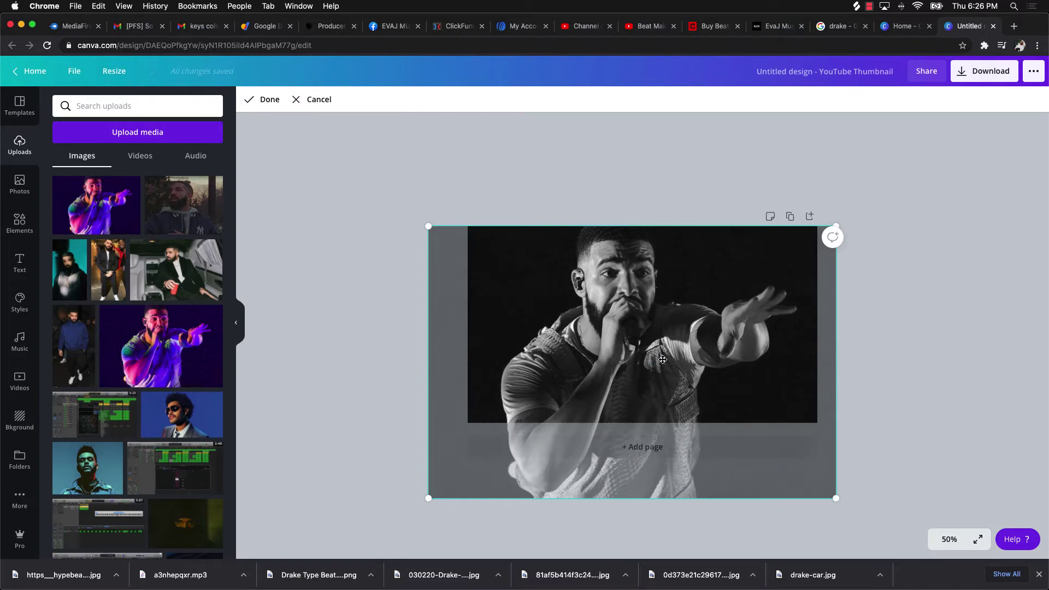
{"action": "left_click_drag", "start_coordinate": [662, 359], "coordinate": [680, 307]}
{"action": "left_click", "coordinate": [700, 191]}
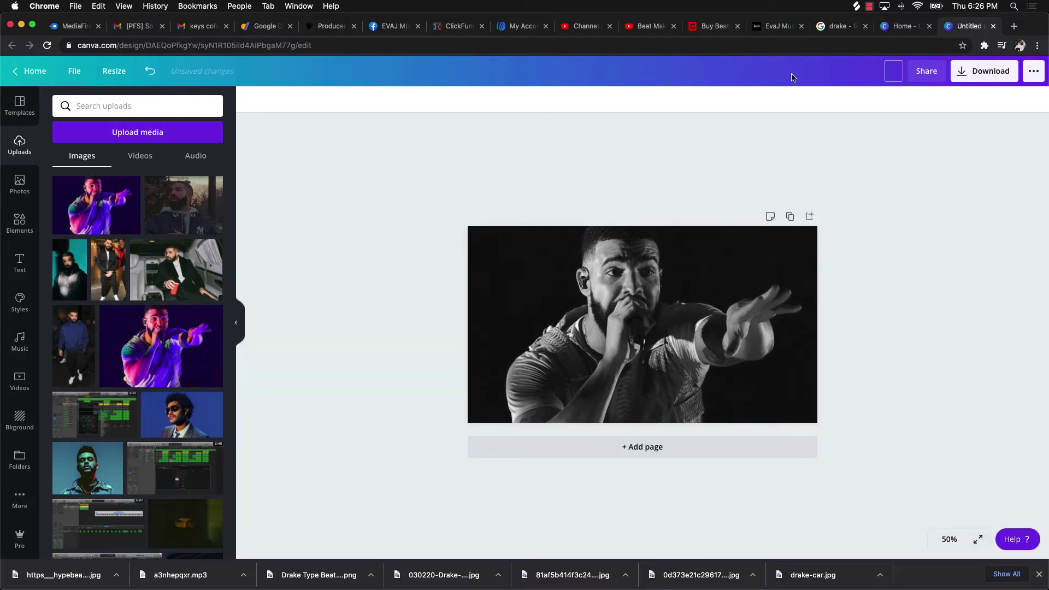
- Rename the design as "[FREE] Drake Type Beat - Trap"
{"action": "type", "text": "Drake Tye"}
{"action": "key", "text": "BackSpace"}
{"action": "type", "text": "pe beat"}
{"action": "key", "text": "BackSpace"}
{"action": "key", "text": "BackSpace"}
{"action": "key", "text": "BackSpace"}
{"action": "key", "text": "BackSpace"}
{"action": "type", "text": "Beat - Trap"}
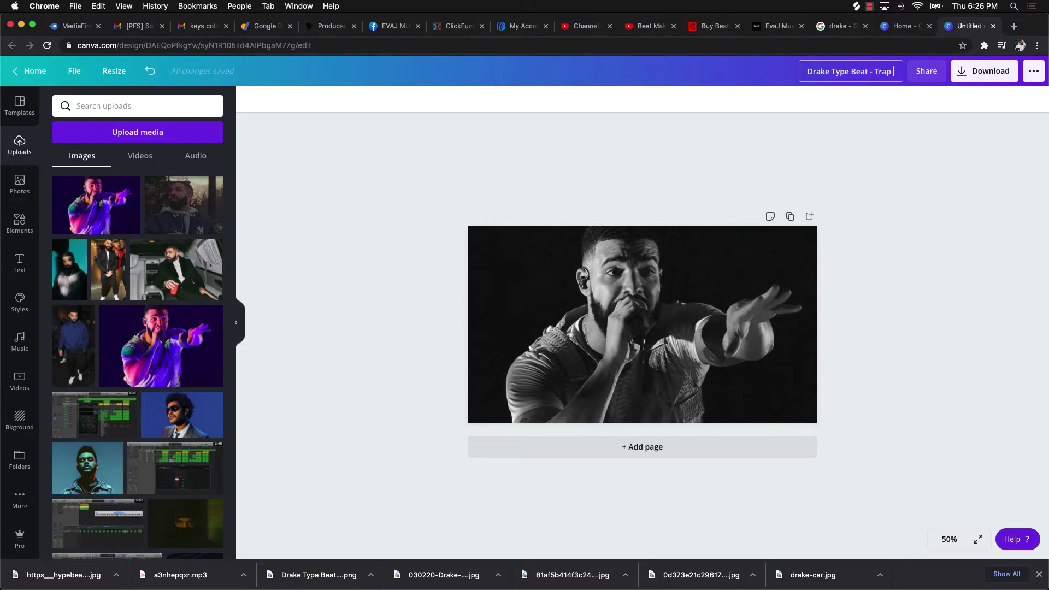
{"action": "key", "text": "Return"}
{"action": "type", "text": "EE]"}
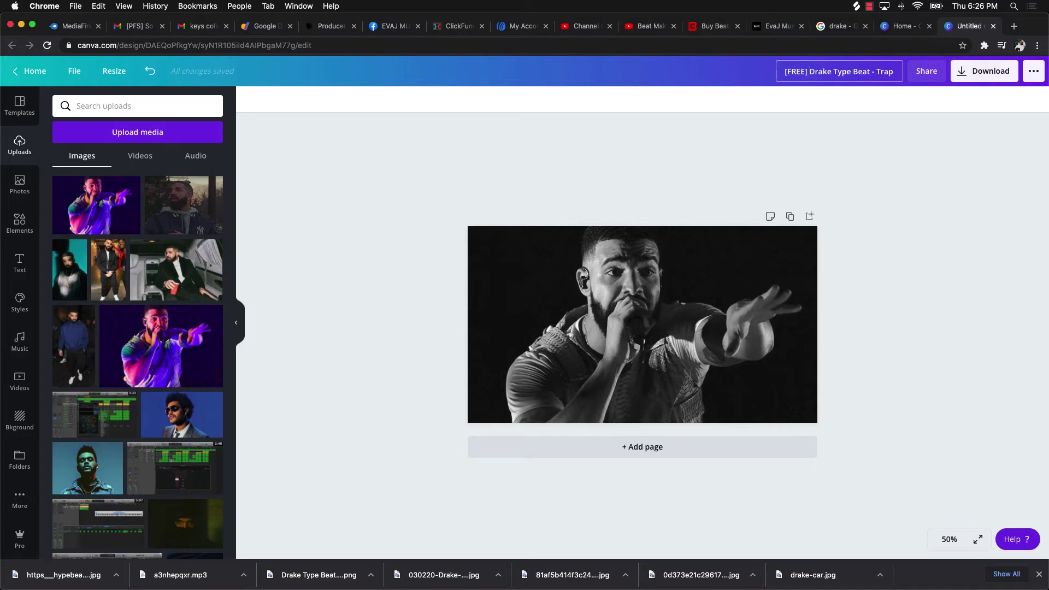
{"action": "key", "text": "Return"}
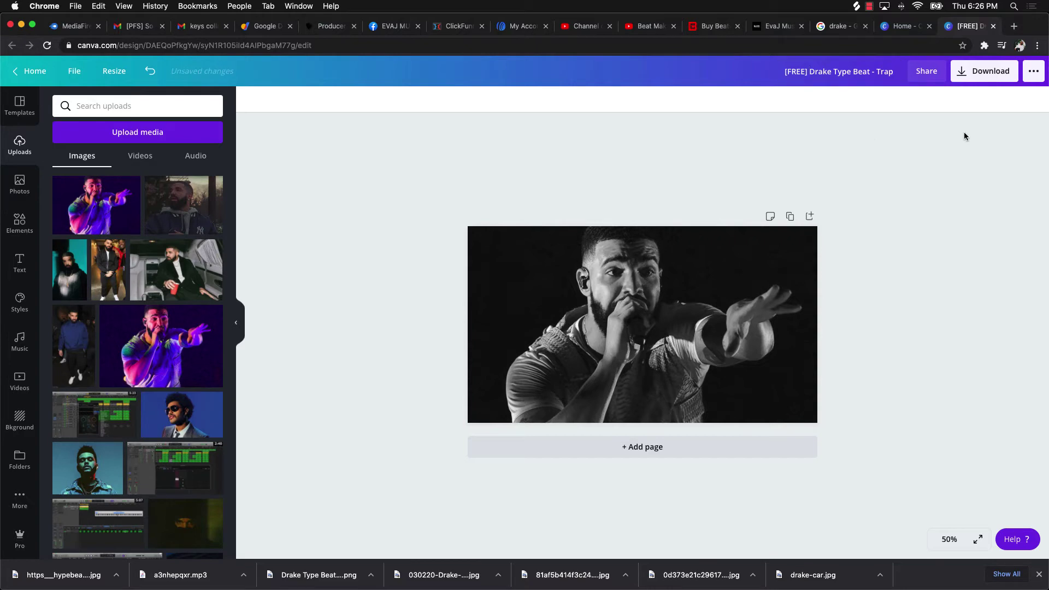
- Download the thumbnail as a PNG at 1280 × 720 px and close the saved-design message
{"action": "left_click", "coordinate": [970, 78]}
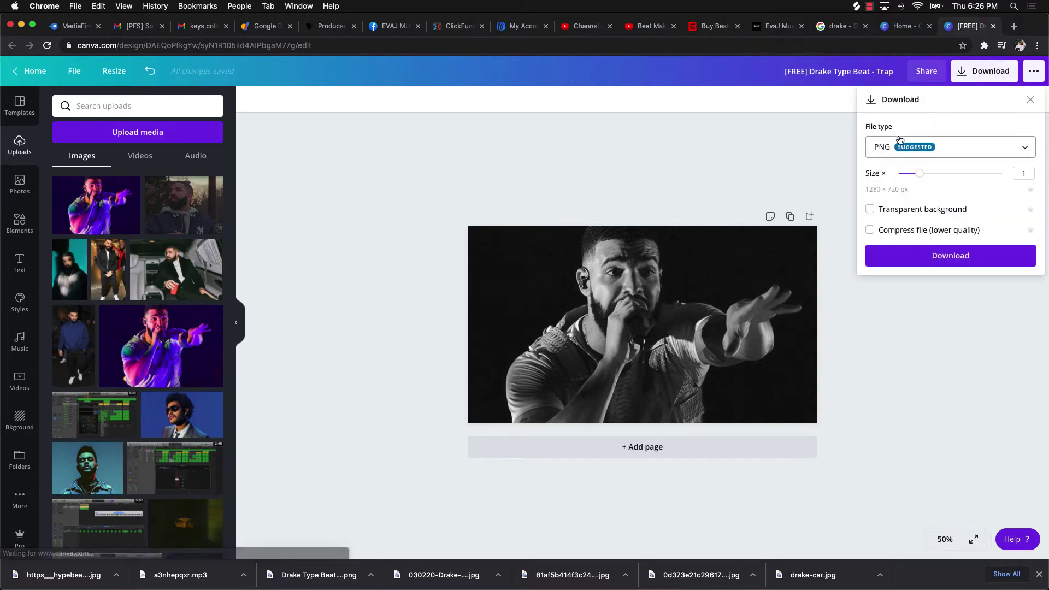
{"action": "left_click", "coordinate": [938, 156]}
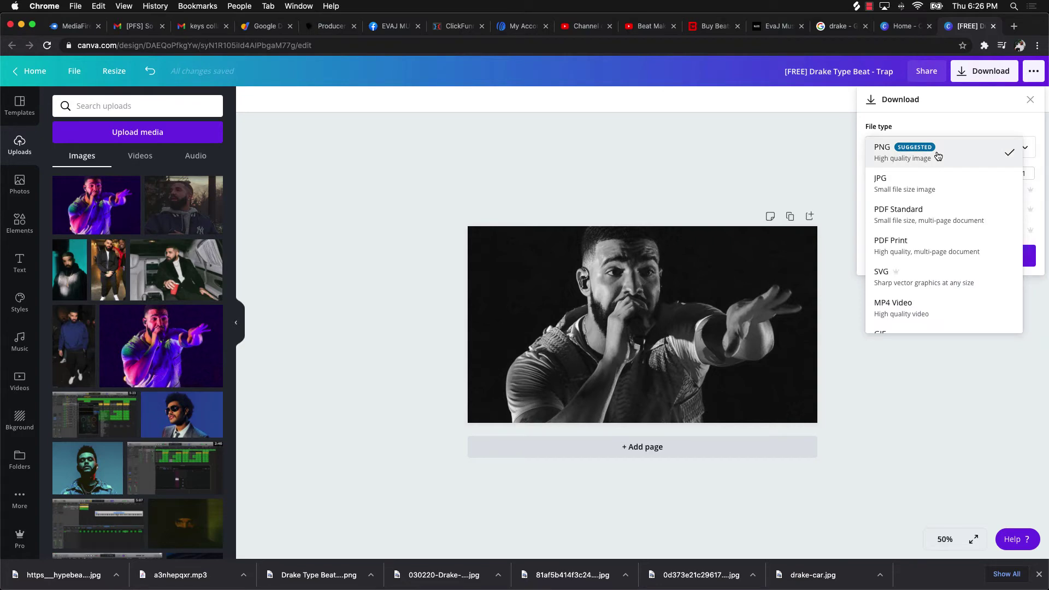
{"action": "left_click", "coordinate": [825, 152]}
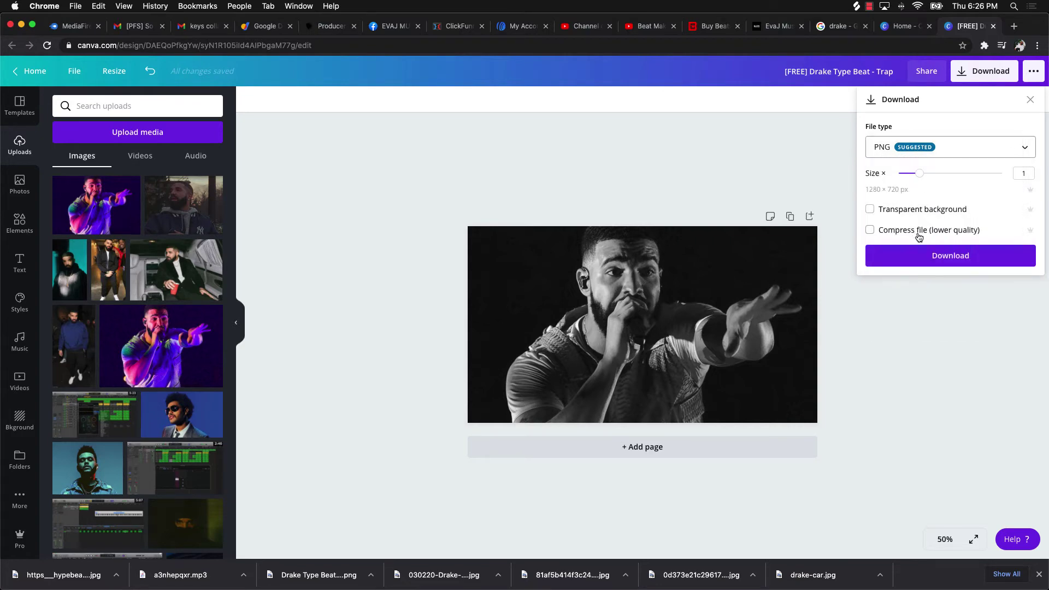
{"action": "left_click", "coordinate": [931, 258]}
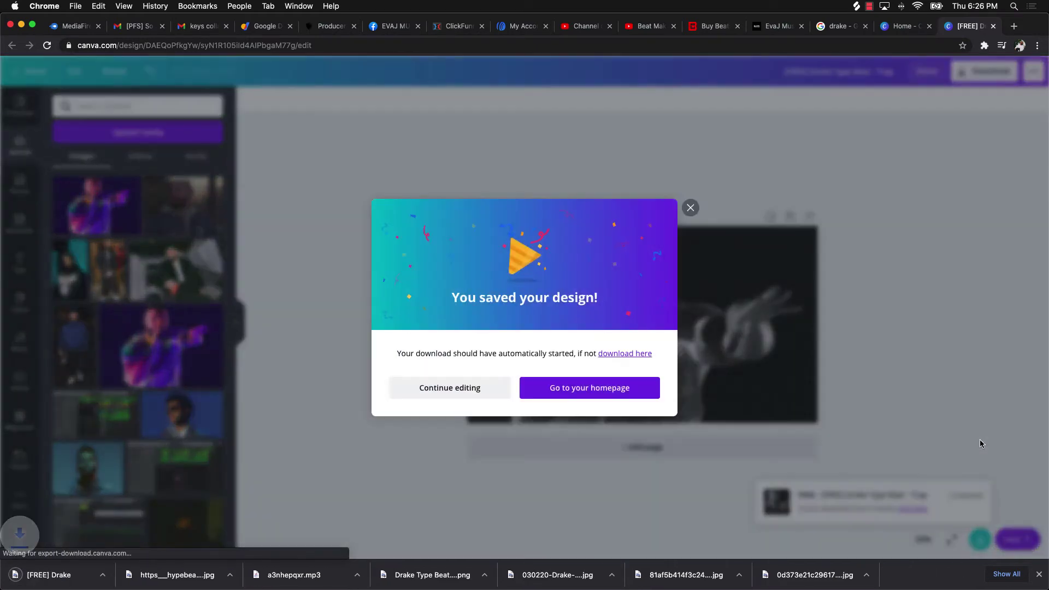
{"action": "left_click", "coordinate": [691, 208]}
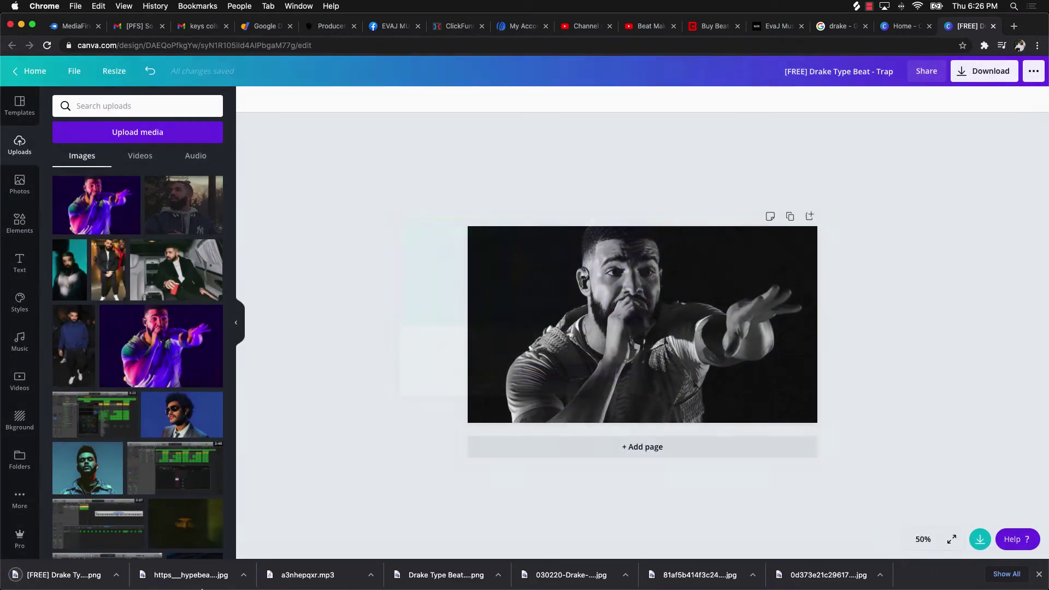
- Show the downloaded thumbnail PNG in Finder, move it from Downloads to the Desktop and return to Canva
{"action": "left_click", "coordinate": [116, 575]}
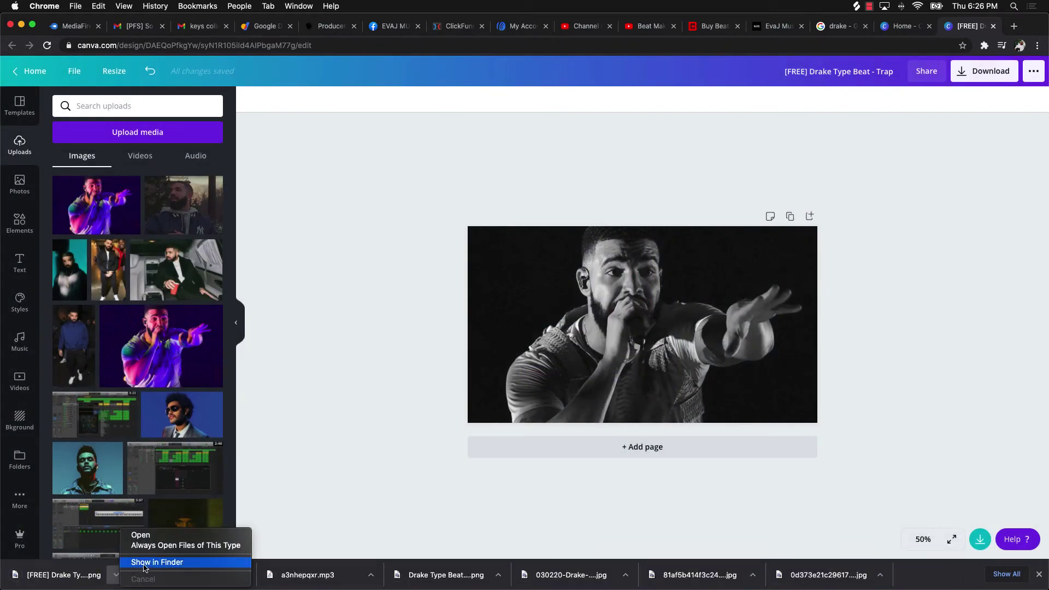
{"action": "left_click", "coordinate": [146, 563]}
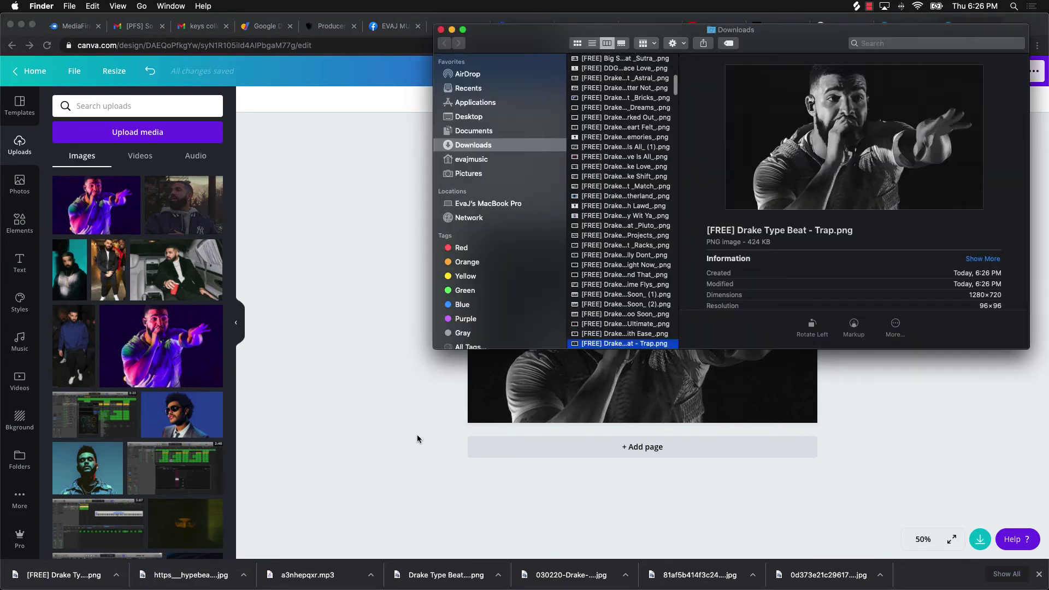
{"action": "left_click_drag", "start_coordinate": [592, 343], "coordinate": [459, 119]}
{"action": "left_click", "coordinate": [371, 131]}
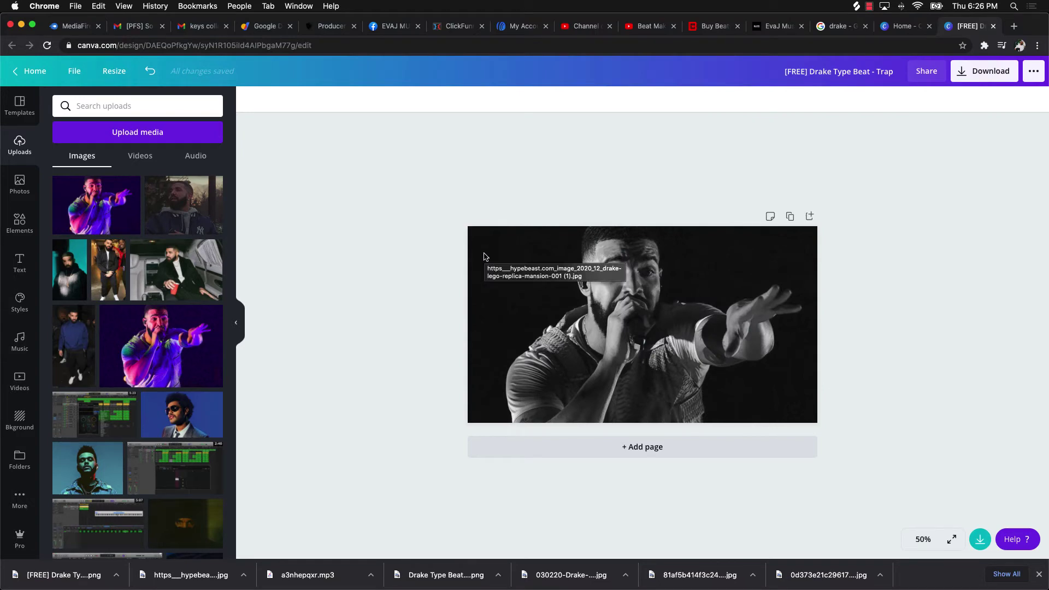
- Switch to iMovie and create a new movie project
{"action": "mouse_move", "coordinate": [547, 588]}
{"action": "left_click", "coordinate": [600, 569]}
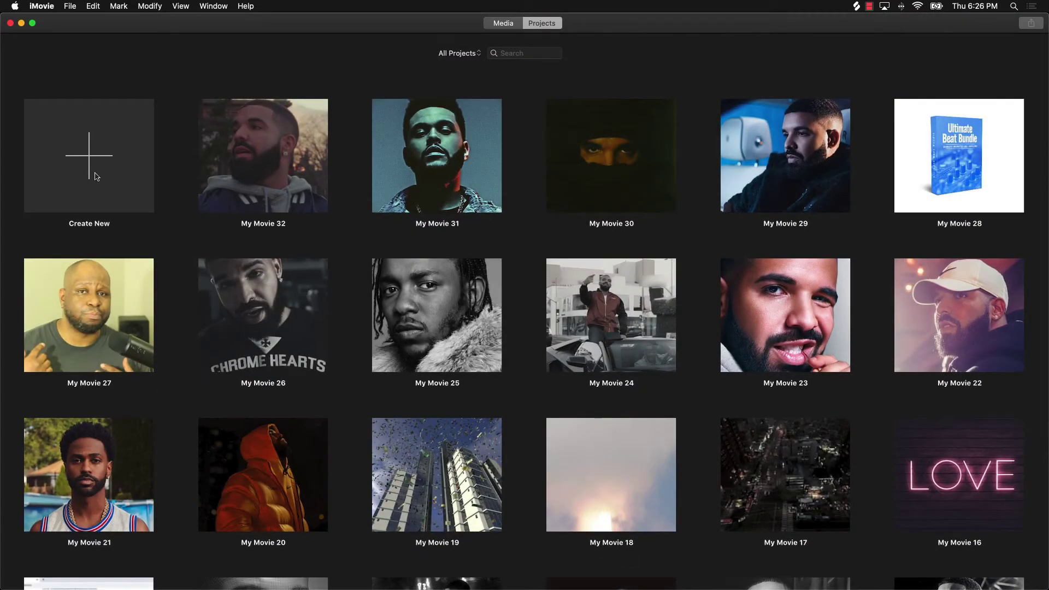
{"action": "left_click", "coordinate": [94, 173]}
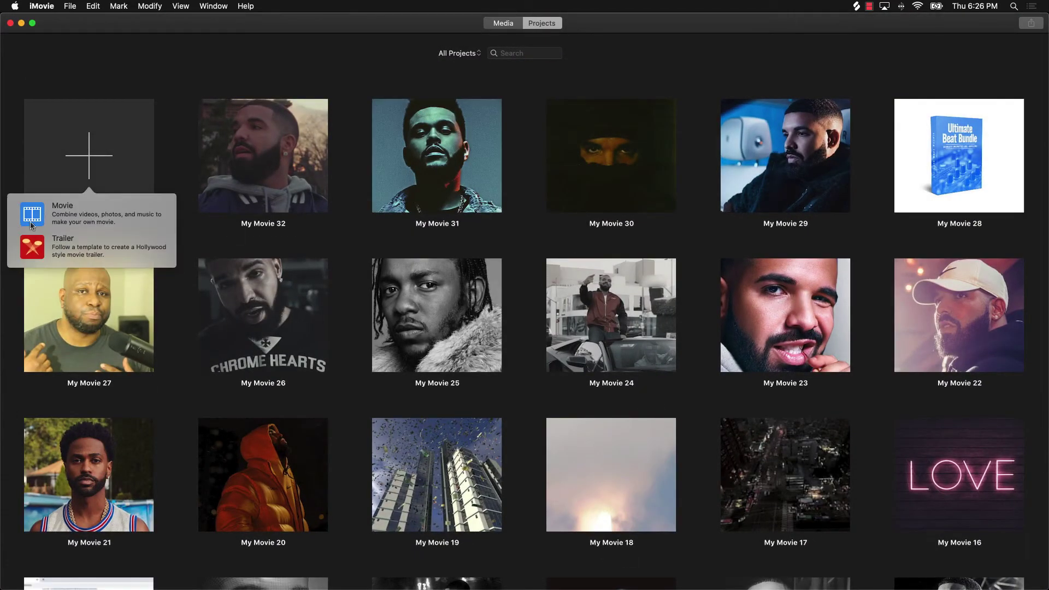
{"action": "left_click", "coordinate": [58, 212]}
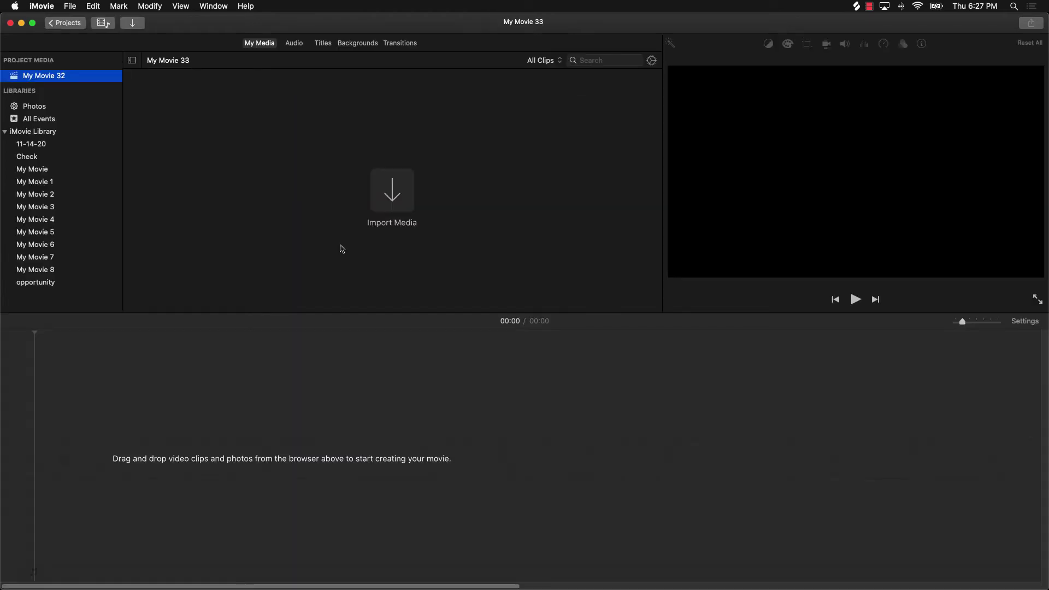
- Import the thumbnail "[FREE] Drake Type Beat - Trap.png" from the Desktop into the project media
{"action": "left_click", "coordinate": [390, 199]}
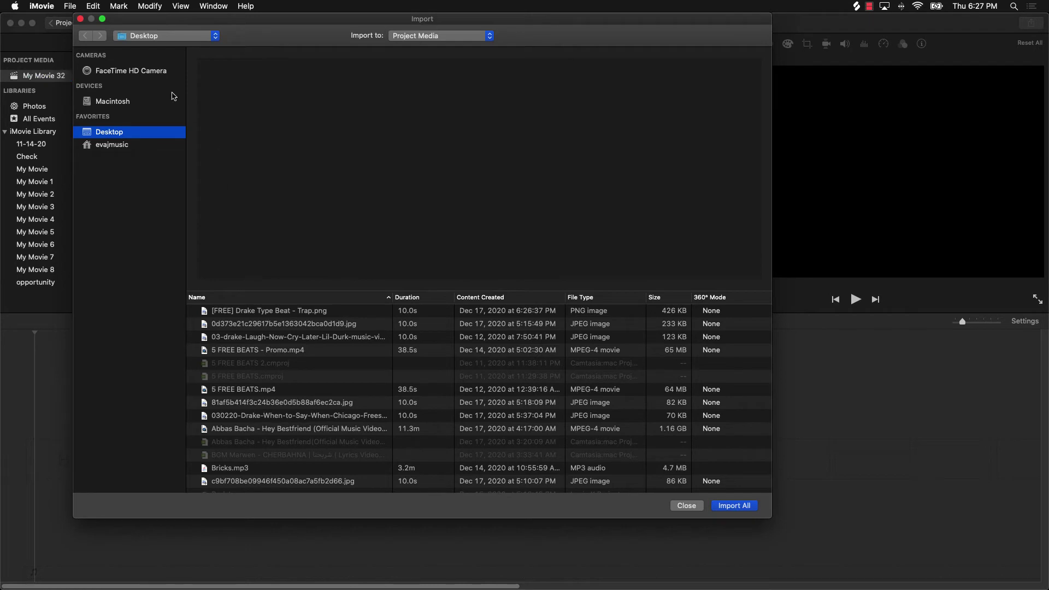
{"action": "scroll", "coordinate": [293, 347], "scroll_direction": "down", "scroll_amount": 5}
{"action": "scroll", "coordinate": [293, 347], "scroll_direction": "right", "scroll_amount": 2}
{"action": "scroll", "coordinate": [293, 347], "scroll_direction": "up", "scroll_amount": 5}
{"action": "scroll", "coordinate": [293, 349], "scroll_direction": "left", "scroll_amount": 2}
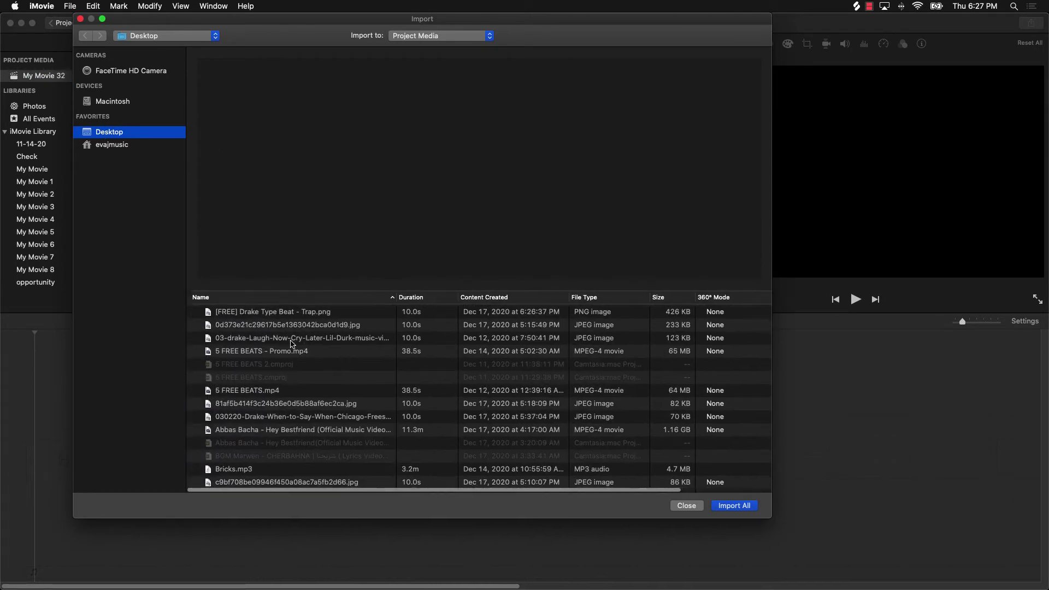
{"action": "left_click", "coordinate": [229, 312]}
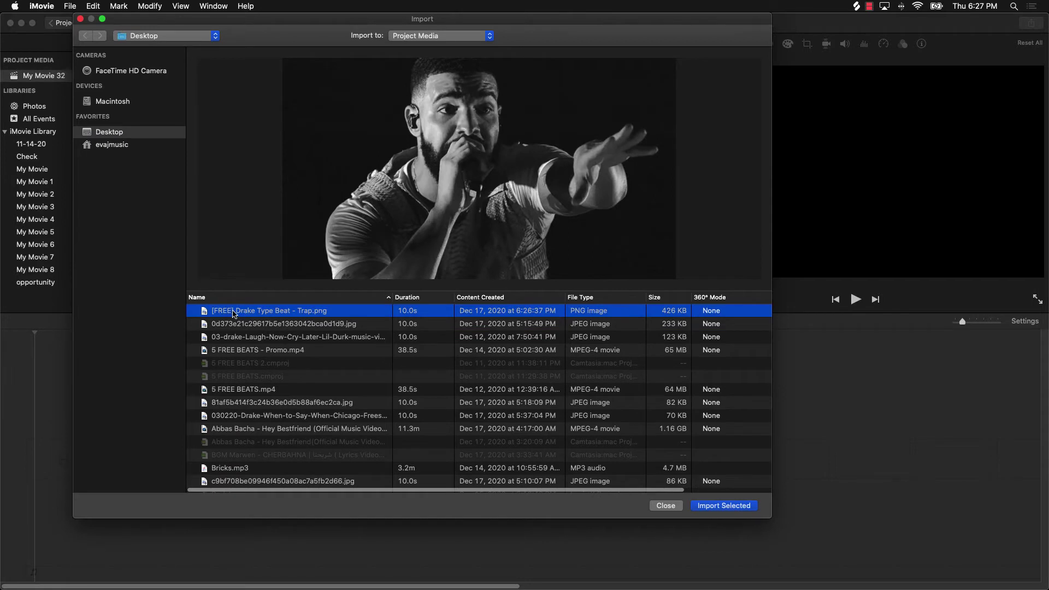
{"action": "double_click", "coordinate": [239, 312]}
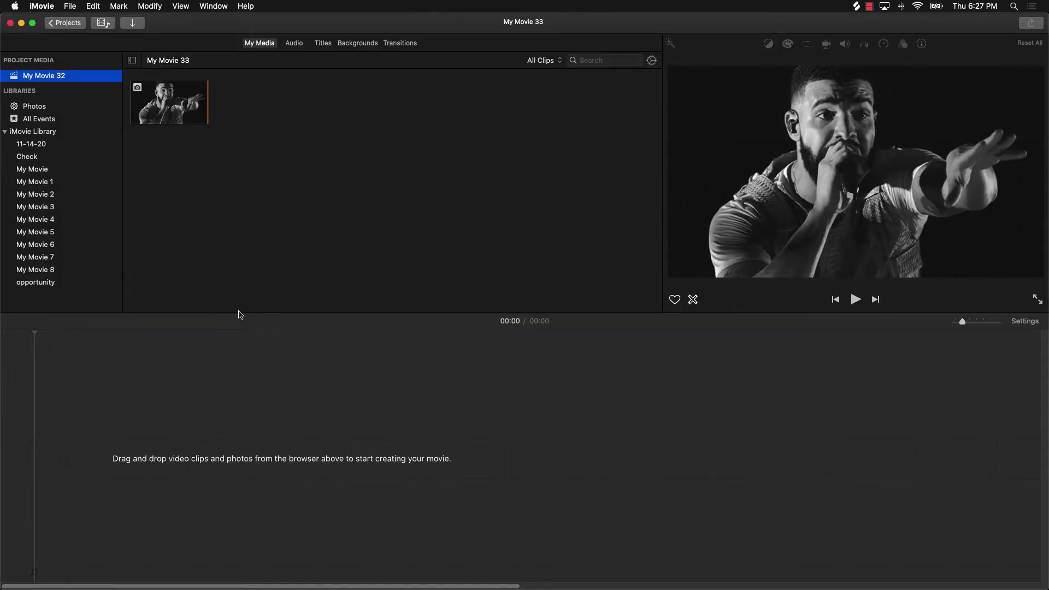
- Import the beat audio file "Trap.mp3" from the Desktop into the project media
{"action": "left_click", "coordinate": [132, 23]}
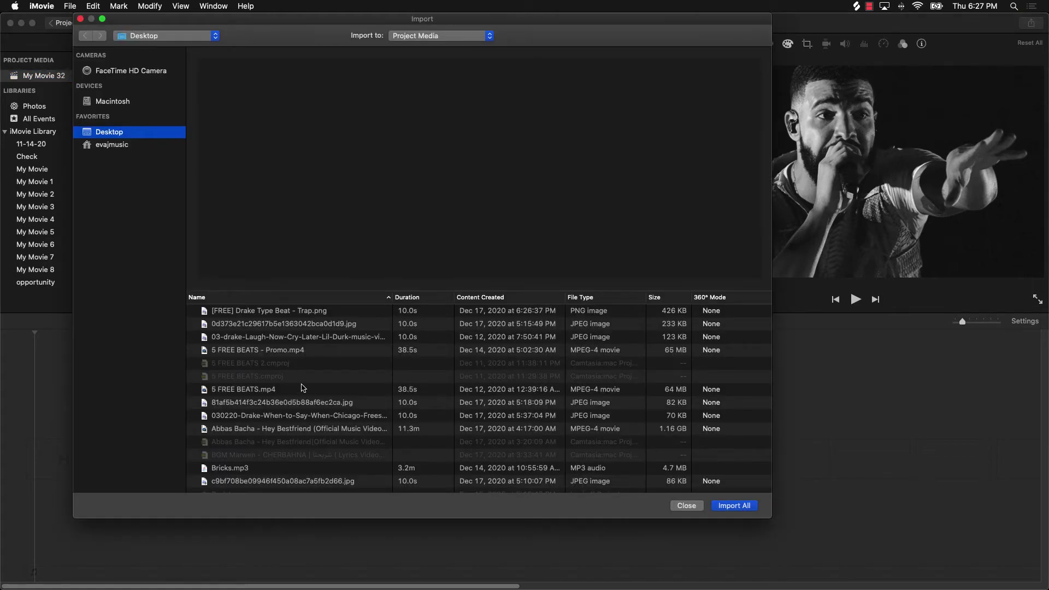
{"action": "scroll", "coordinate": [298, 410], "scroll_direction": "down", "scroll_amount": 5}
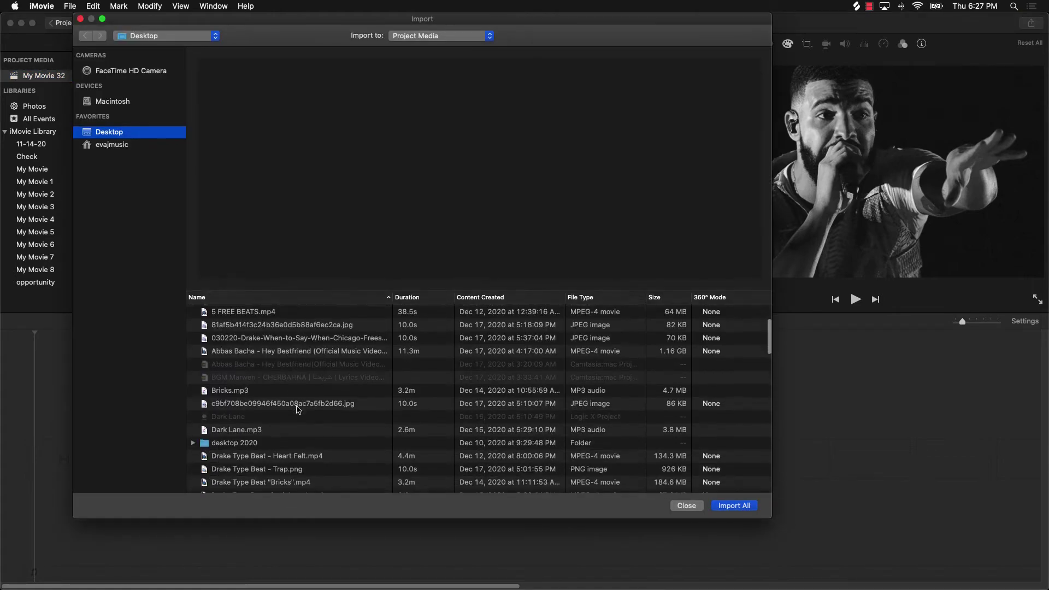
{"action": "scroll", "coordinate": [298, 410], "scroll_direction": "down", "scroll_amount": 15}
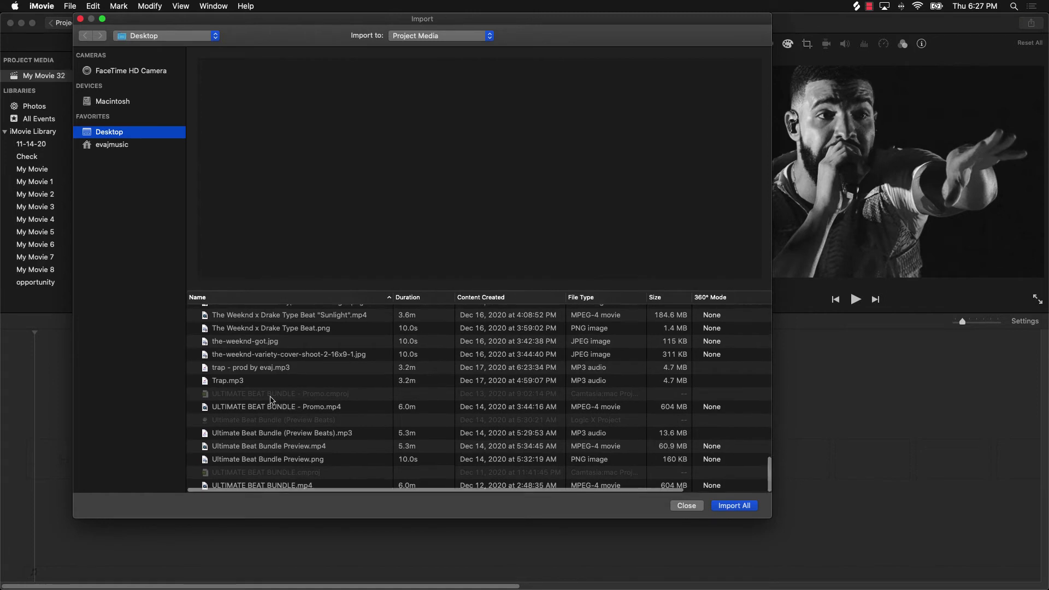
{"action": "left_click", "coordinate": [243, 382]}
{"action": "double_click", "coordinate": [243, 382]}
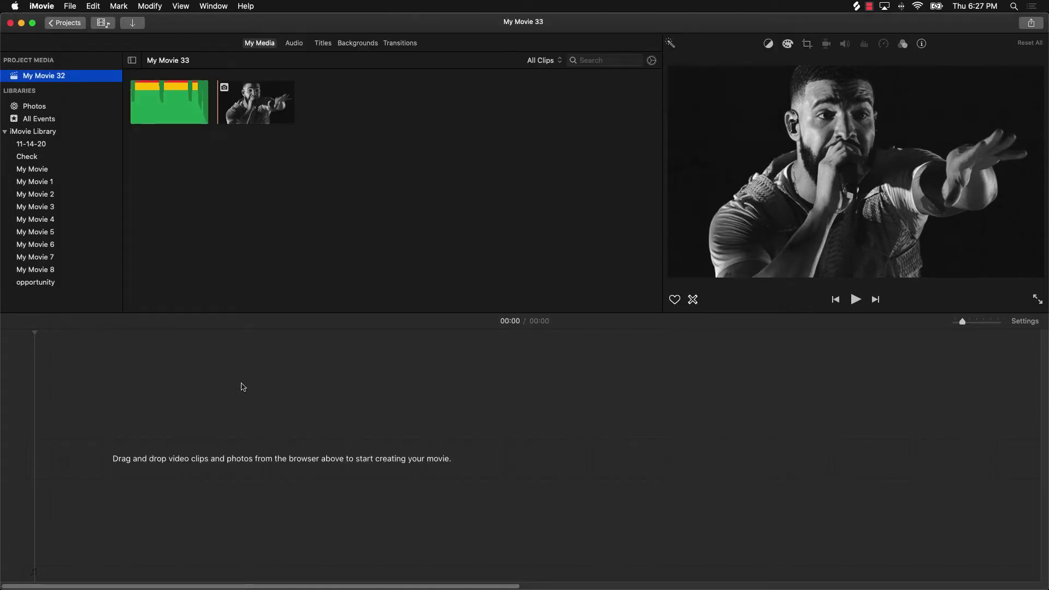
- Place the Trap audio and the thumbnail image in the timeline, and stretch the image to about 3.2 minutes to cover the beat
{"action": "left_click_drag", "start_coordinate": [180, 108], "coordinate": [110, 412]}
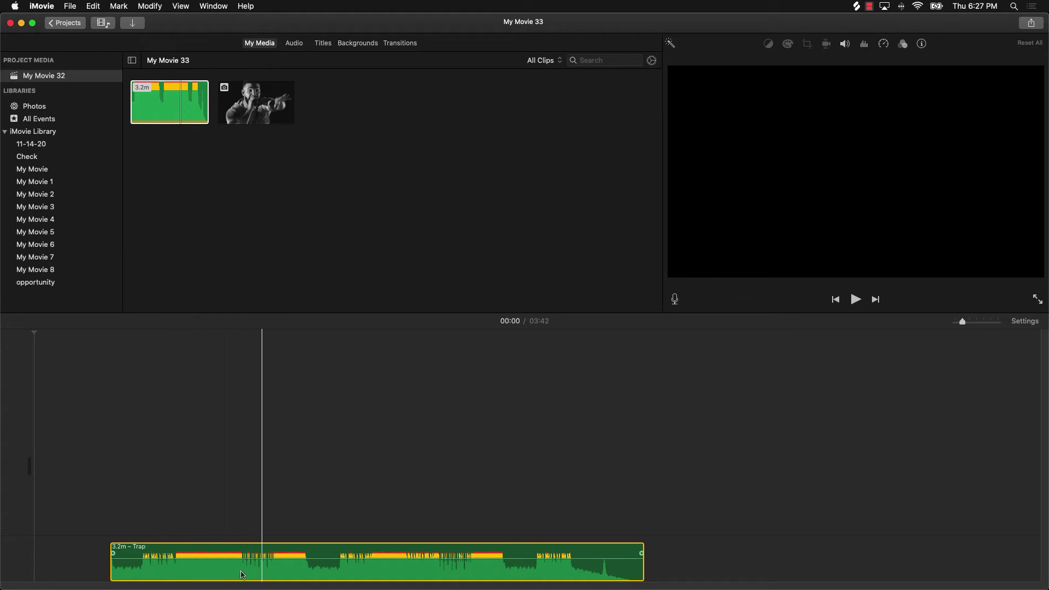
{"action": "left_click_drag", "start_coordinate": [253, 110], "coordinate": [16, 506]}
{"action": "left_click_drag", "start_coordinate": [54, 470], "coordinate": [752, 473]}
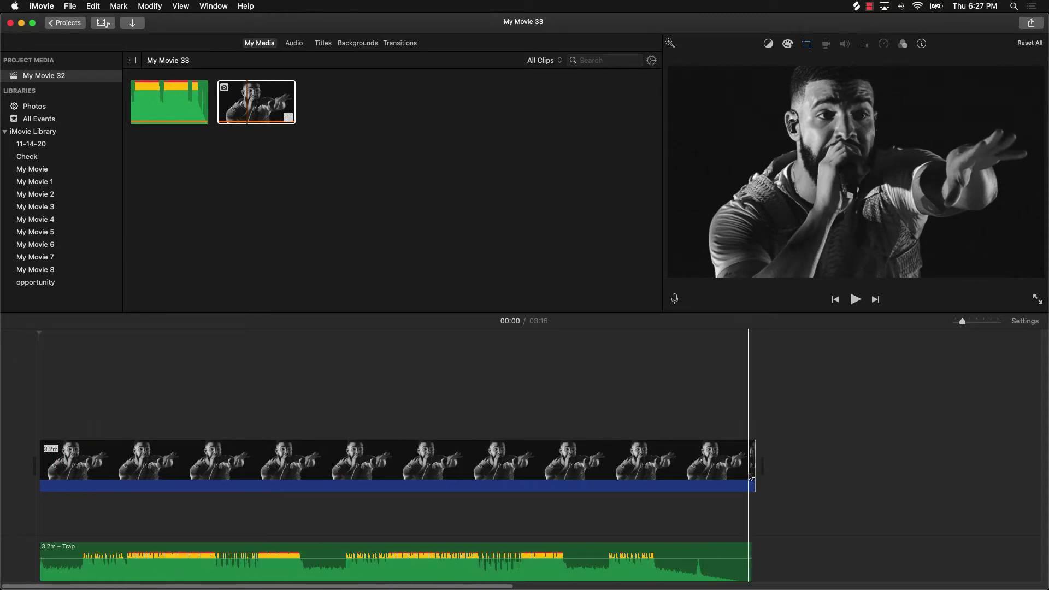
- Add a Fade to Black transition at the end of the image clip and return the playhead to the start
{"action": "left_click", "coordinate": [395, 44]}
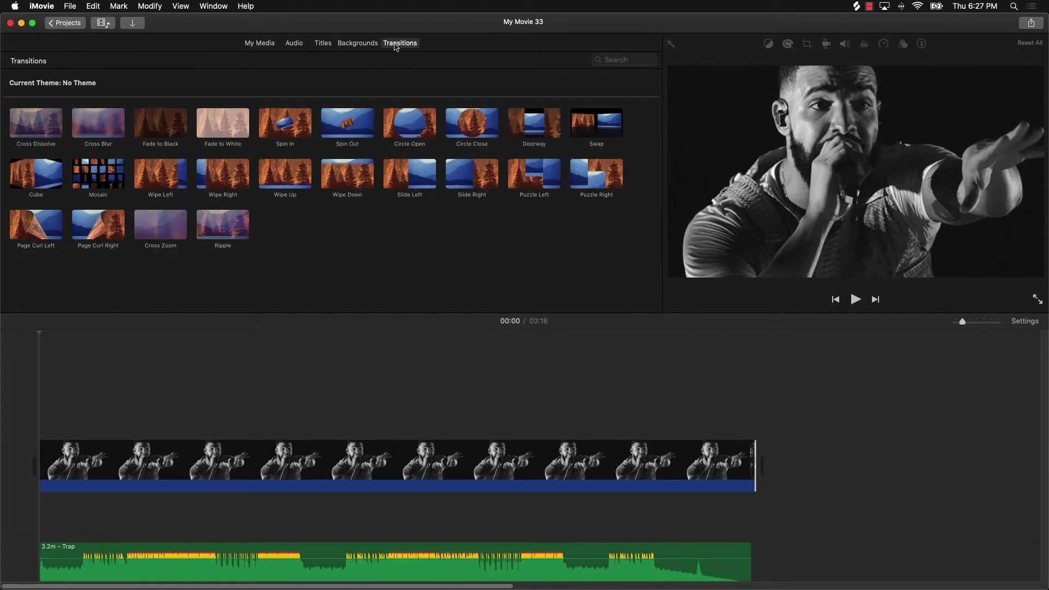
{"action": "left_click_drag", "start_coordinate": [162, 125], "coordinate": [735, 473]}
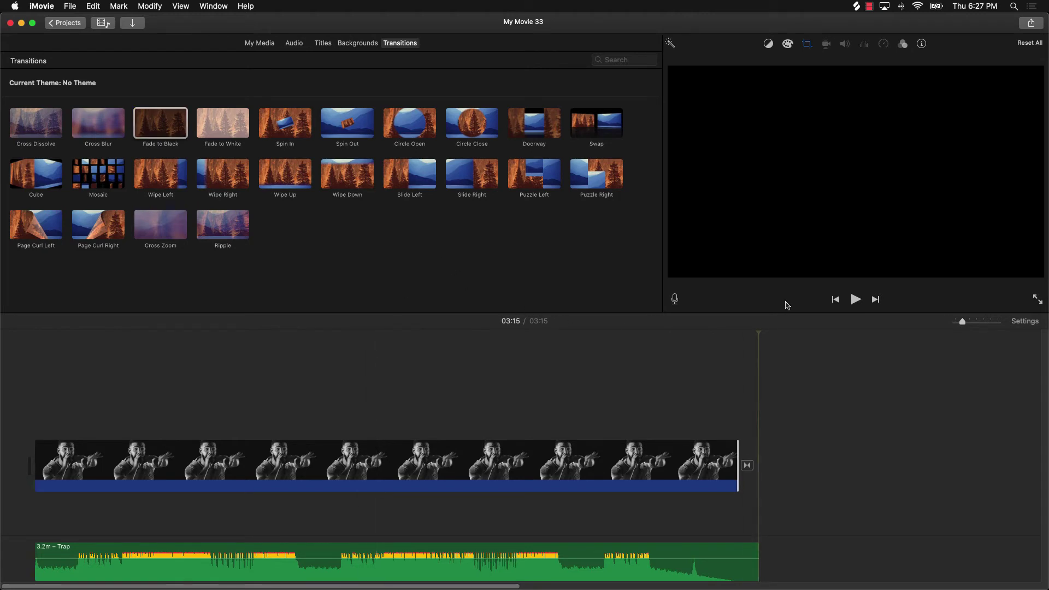
{"action": "left_click", "coordinate": [835, 303]}
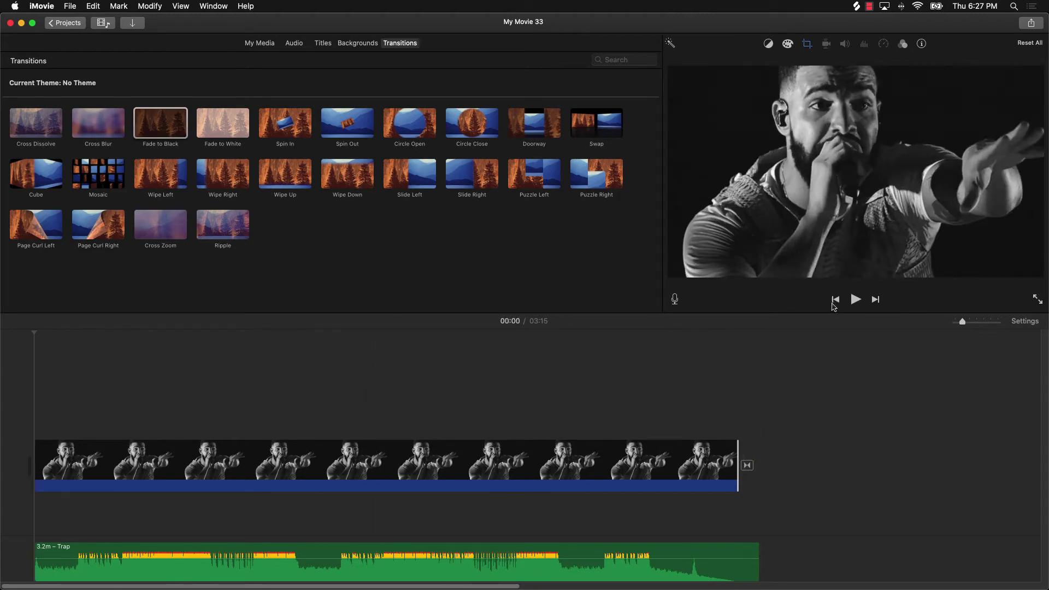
- Set up a file export titled "Free Drake Type Beat - Trap", proceed to its save dialog, and cancel the export
{"action": "left_click", "coordinate": [1031, 25]}
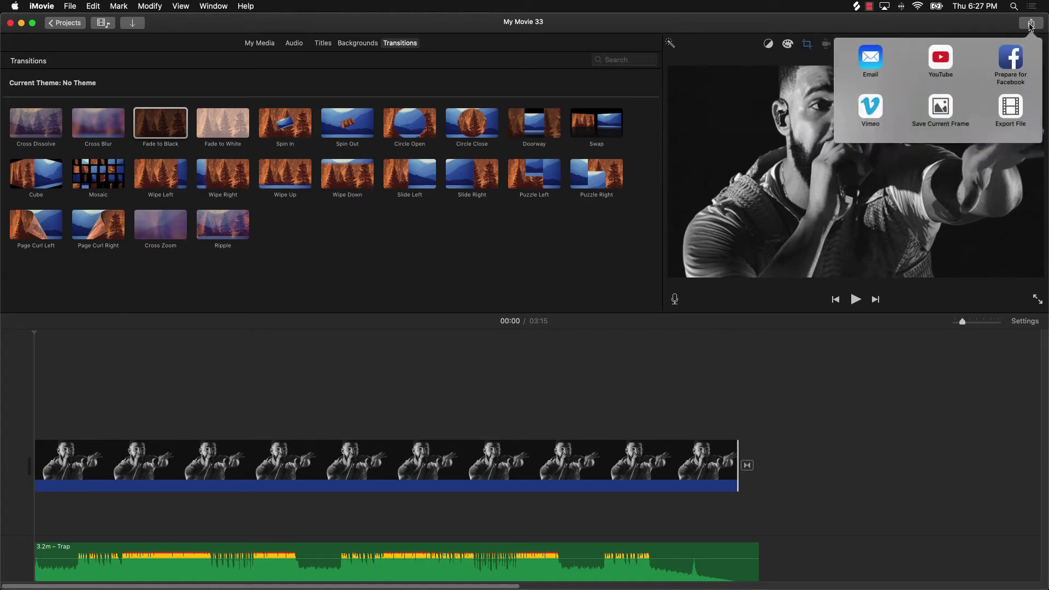
{"action": "left_click", "coordinate": [1012, 109]}
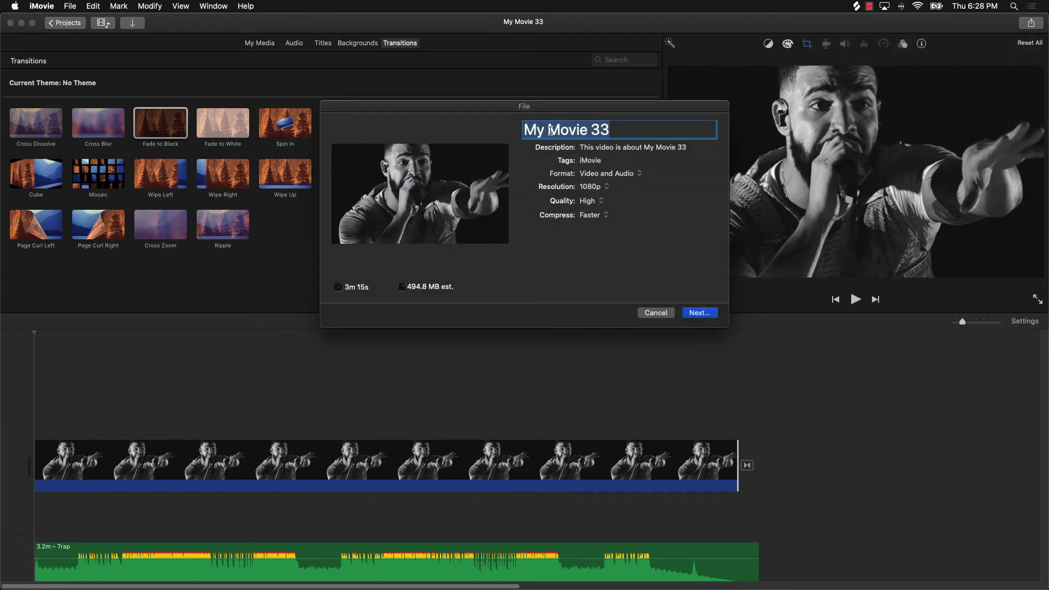
{"action": "type", "text": "Free Drake "}
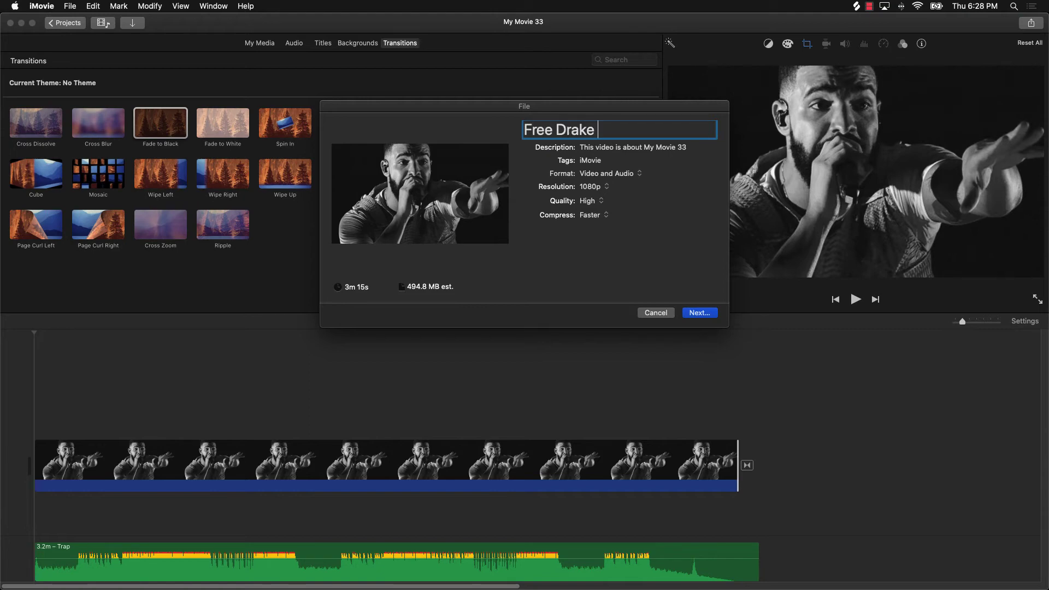
{"action": "type", "text": "Type Beat - Traq"}
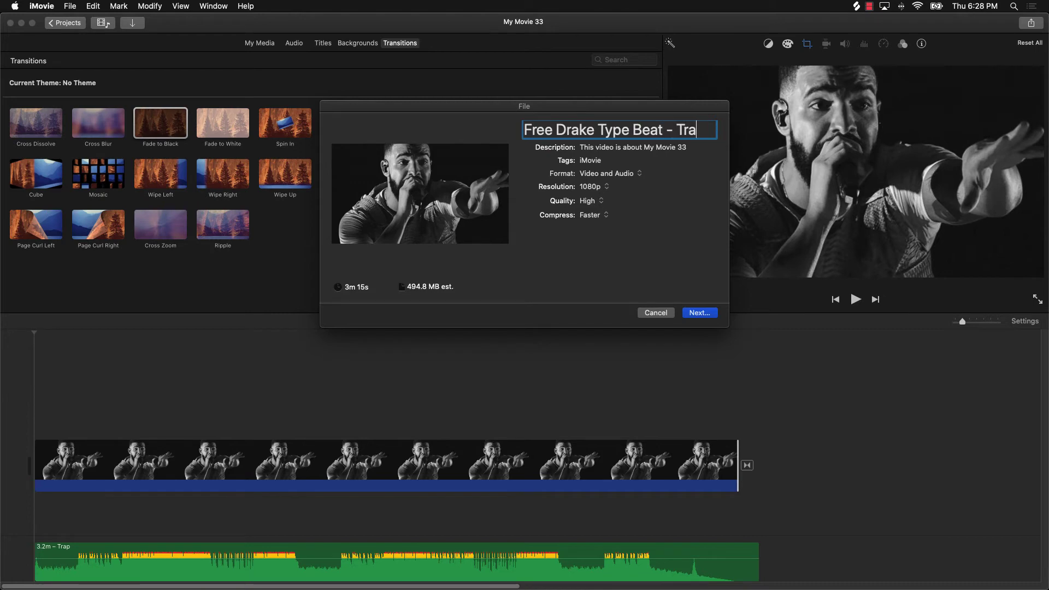
{"action": "key", "text": "BackSpace"}
{"action": "type", "text": "p"}
{"action": "key", "text": "Return"}
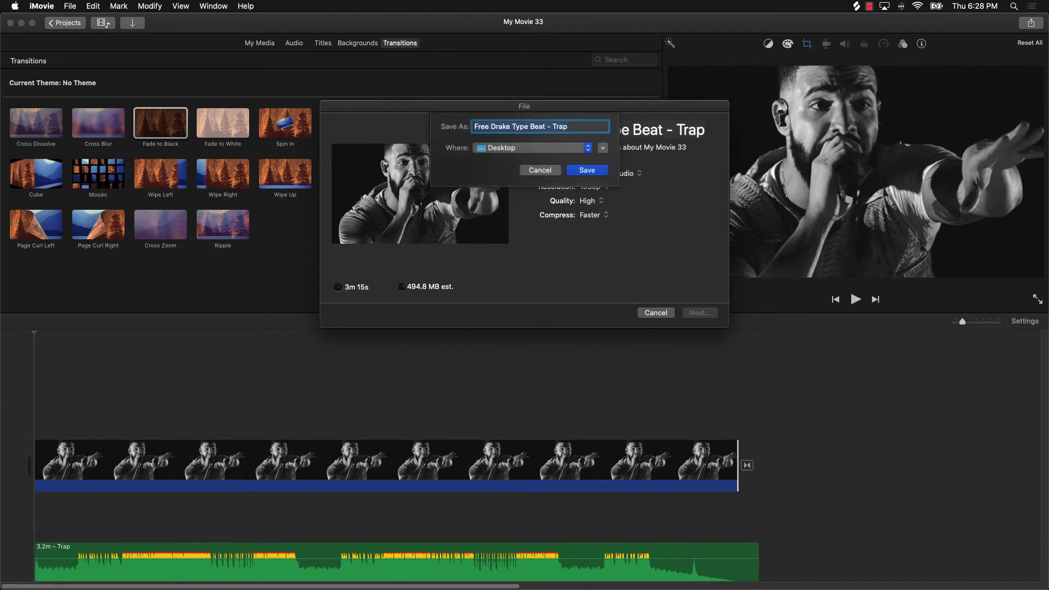
{"action": "left_click", "coordinate": [547, 174]}
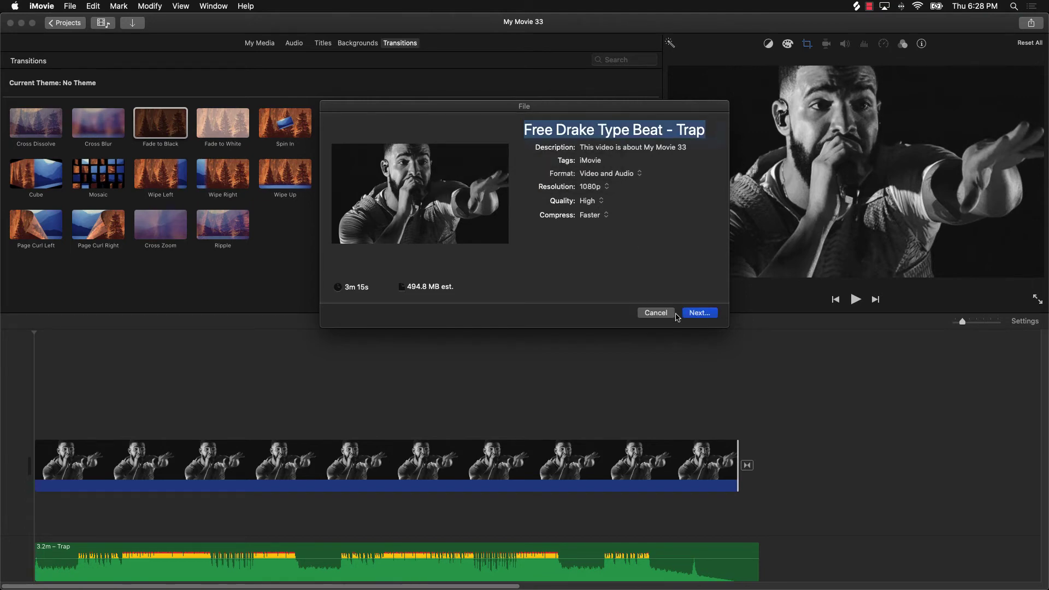
{"action": "left_click", "coordinate": [654, 312]}
- Switch to Google Chrome and show the beat channel's content page in YouTube Studio
{"action": "mouse_move", "coordinate": [544, 579]}
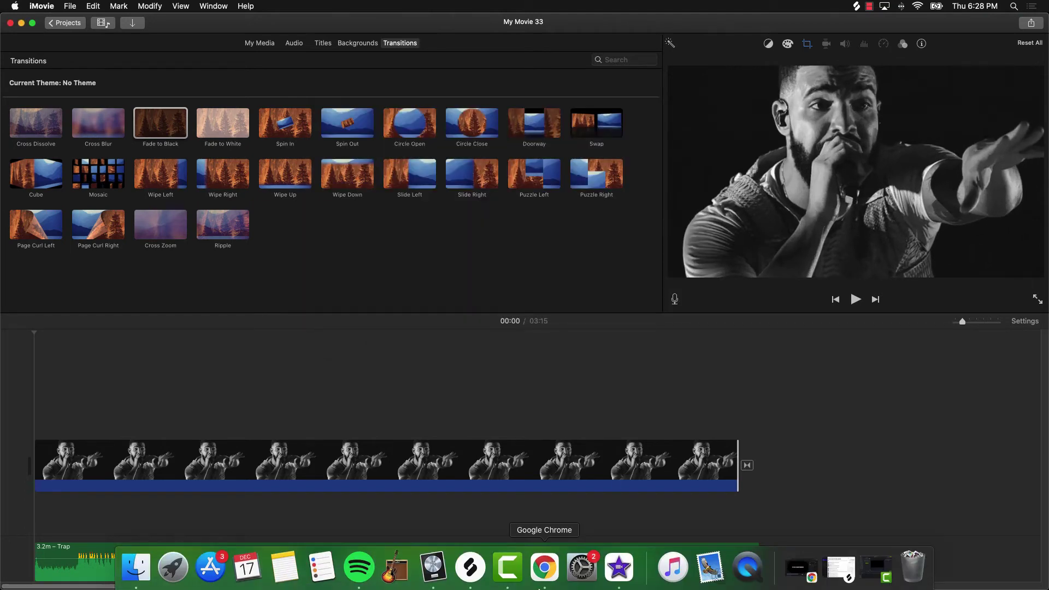
{"action": "left_click", "coordinate": [543, 578]}
{"action": "left_click", "coordinate": [643, 27]}
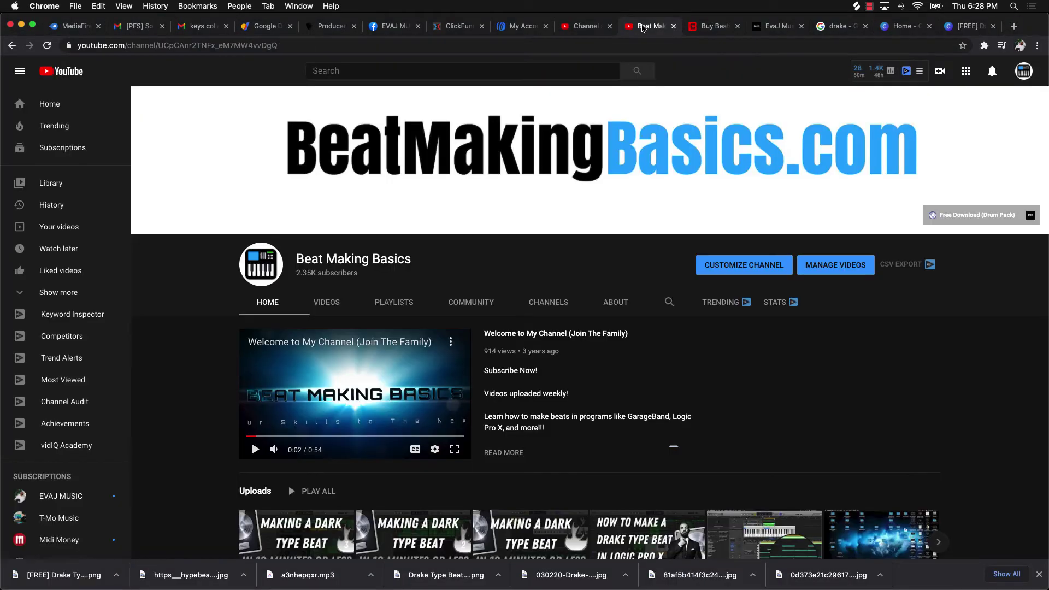
{"action": "left_click", "coordinate": [583, 26]}
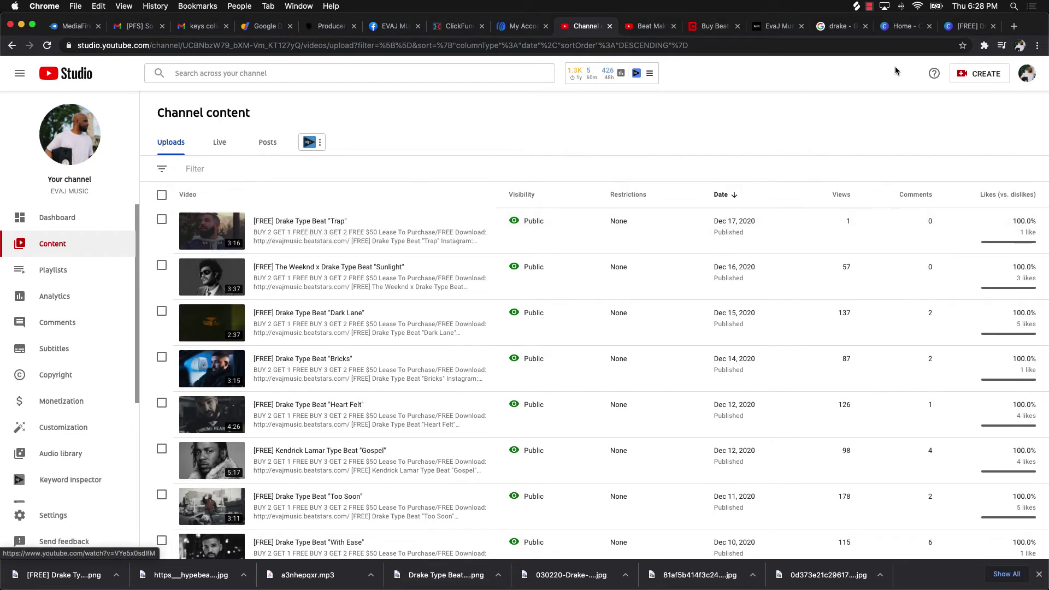
- Look through the channel's uploaded type beat videos, examining their publish dates, views and comments
{"action": "scroll", "coordinate": [797, 349], "scroll_direction": "down", "scroll_amount": 3}
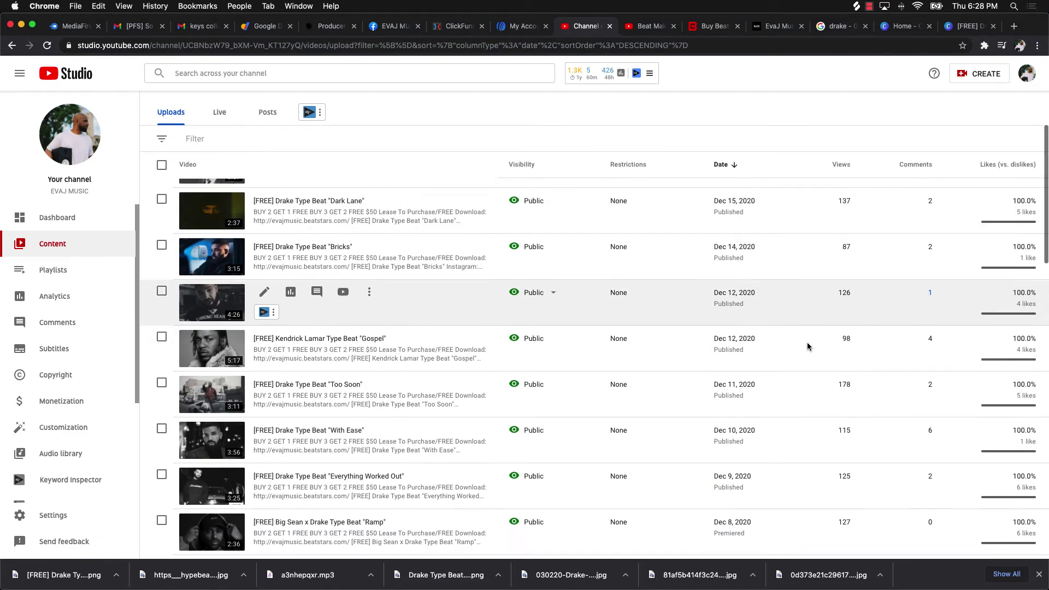
{"action": "scroll", "coordinate": [807, 346], "scroll_direction": "down", "scroll_amount": 12}
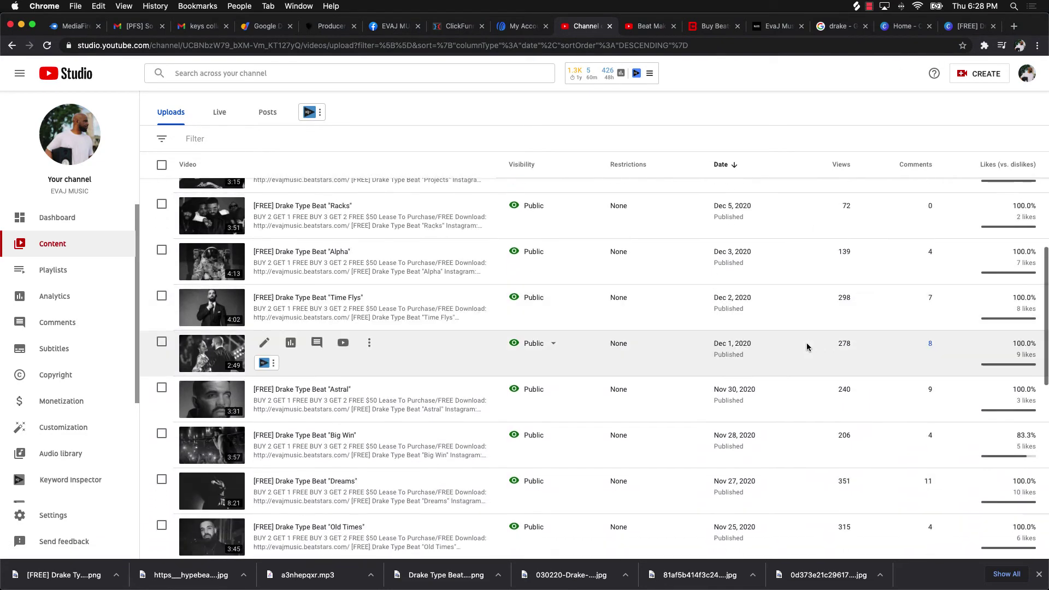
{"action": "scroll", "coordinate": [807, 346], "scroll_direction": "down", "scroll_amount": 2}
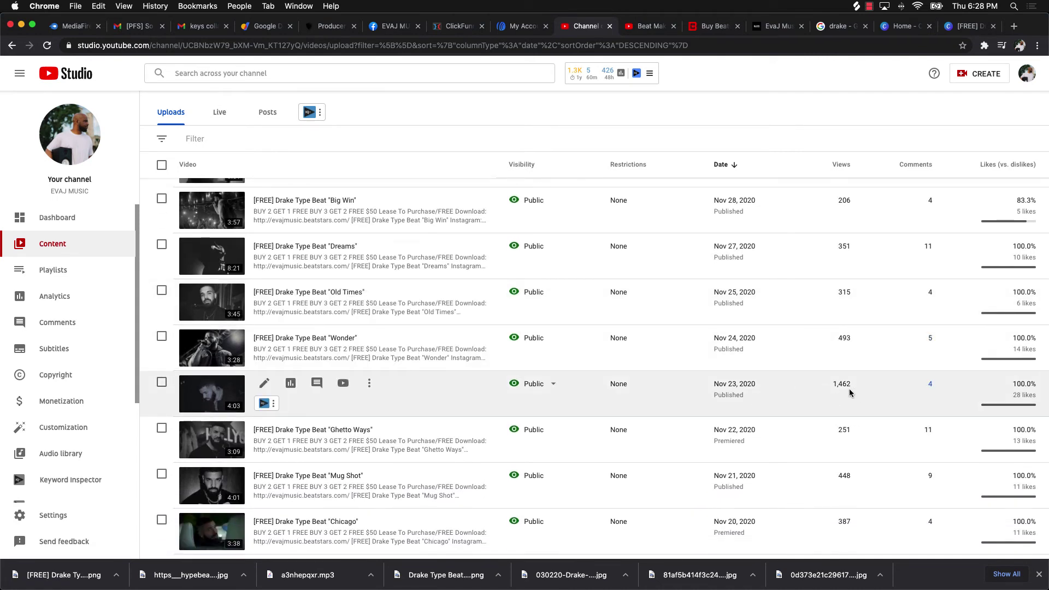
{"action": "scroll", "coordinate": [849, 392], "scroll_direction": "down", "scroll_amount": 3}
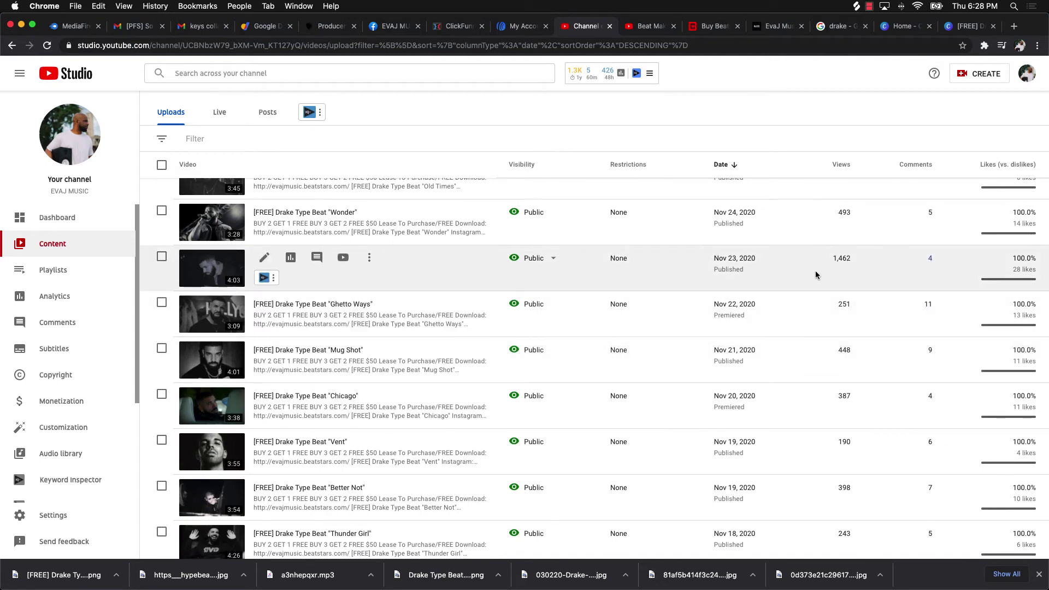
{"action": "scroll", "coordinate": [817, 274], "scroll_direction": "up", "scroll_amount": 10}
{"action": "scroll", "coordinate": [810, 280], "scroll_direction": "up", "scroll_amount": 3}
{"action": "scroll", "coordinate": [712, 440], "scroll_direction": "down", "scroll_amount": 4}
{"action": "scroll", "coordinate": [711, 440], "scroll_direction": "down", "scroll_amount": 2}
{"action": "scroll", "coordinate": [711, 439], "scroll_direction": "up", "scroll_amount": 6}
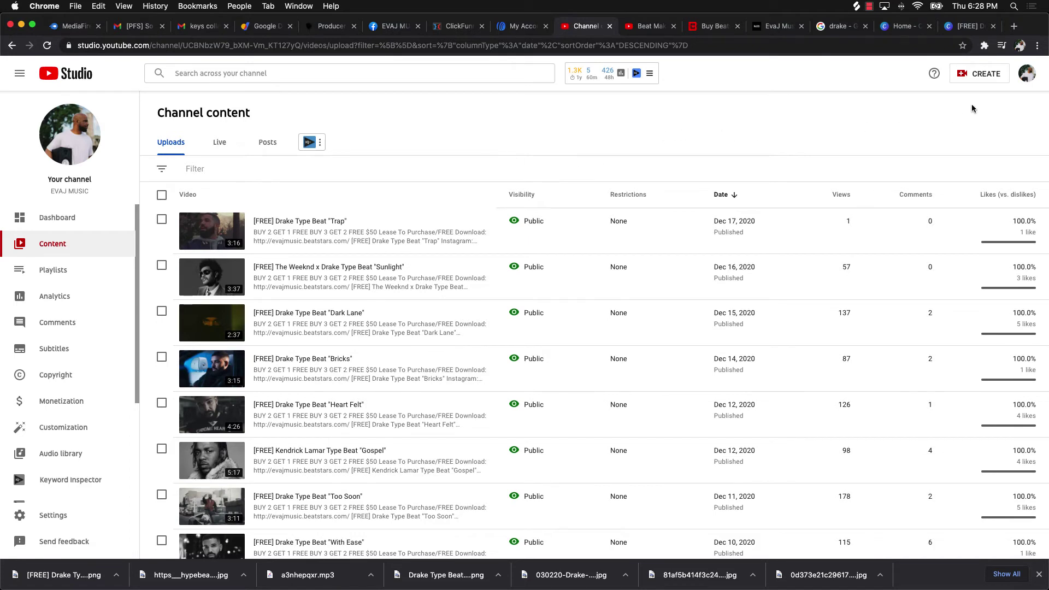
- Start a new video upload with the Desktop file "Drake Type Beat "Trap".mp4"
{"action": "left_click", "coordinate": [983, 79]}
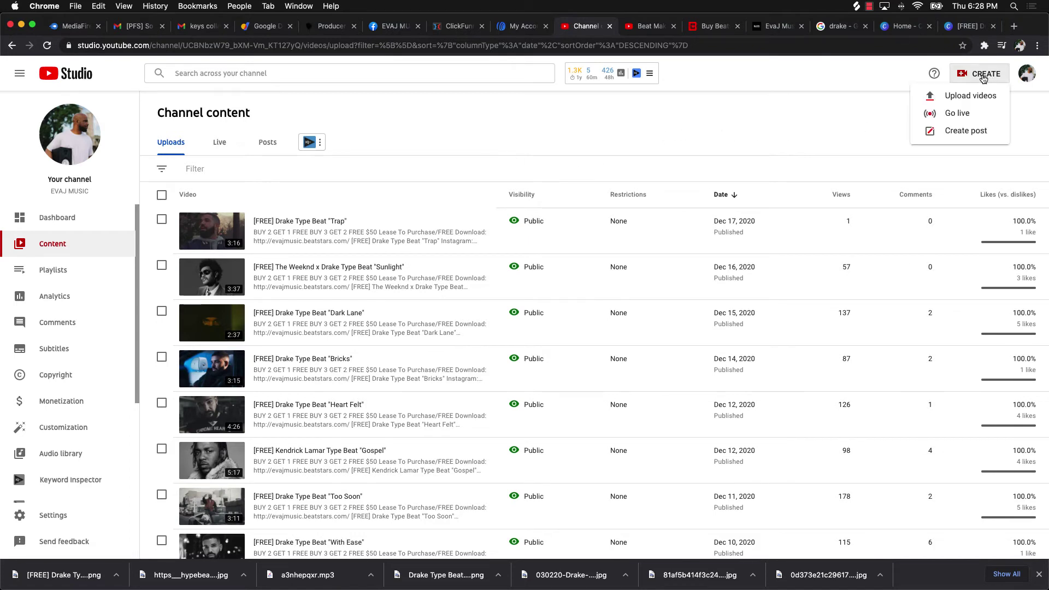
{"action": "left_click", "coordinate": [953, 97]}
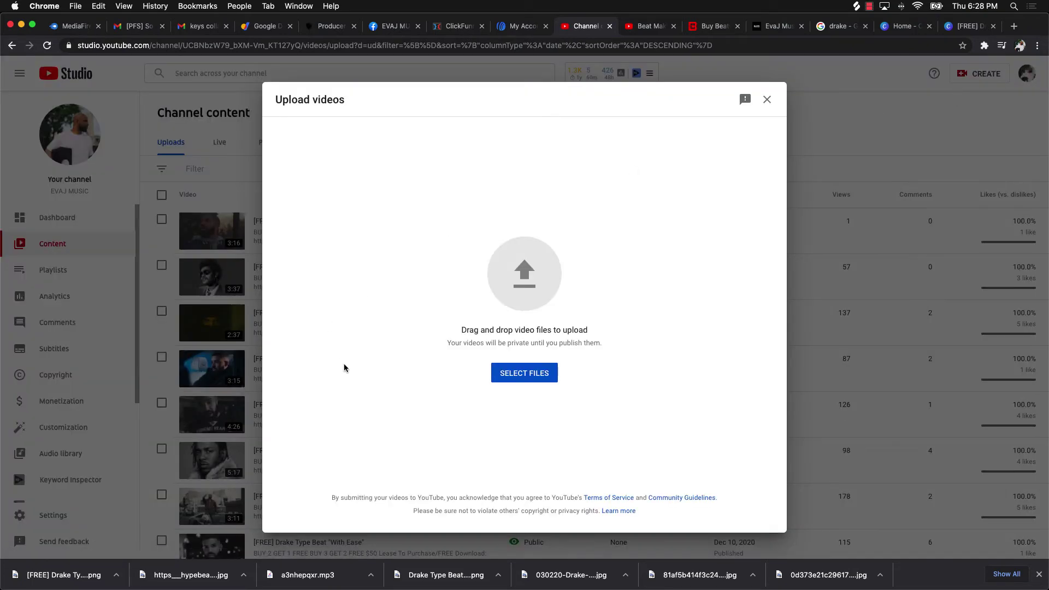
{"action": "left_click", "coordinate": [536, 378]}
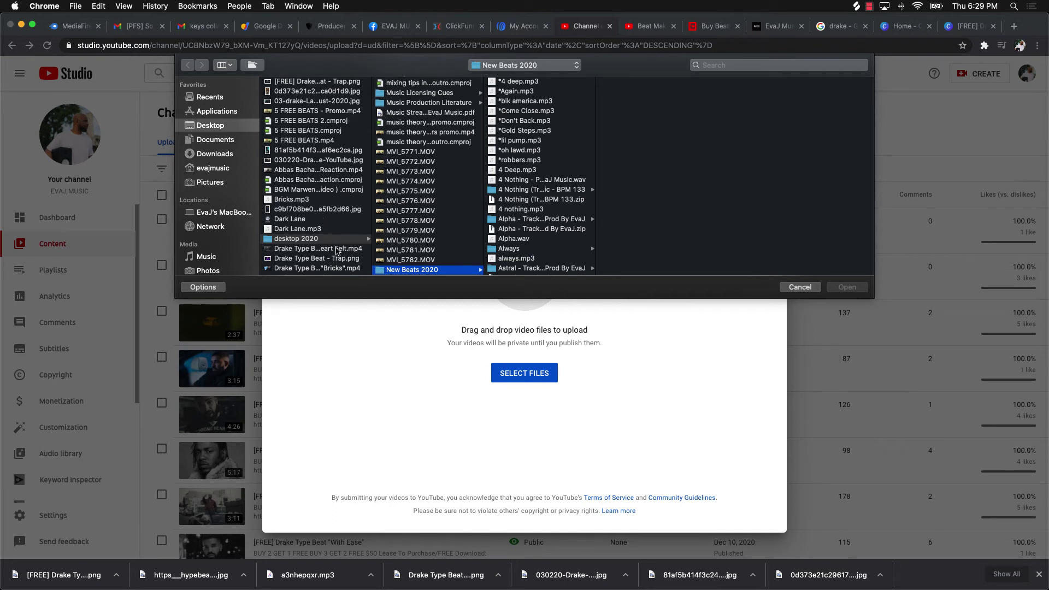
{"action": "scroll", "coordinate": [335, 263], "scroll_direction": "down", "scroll_amount": 3}
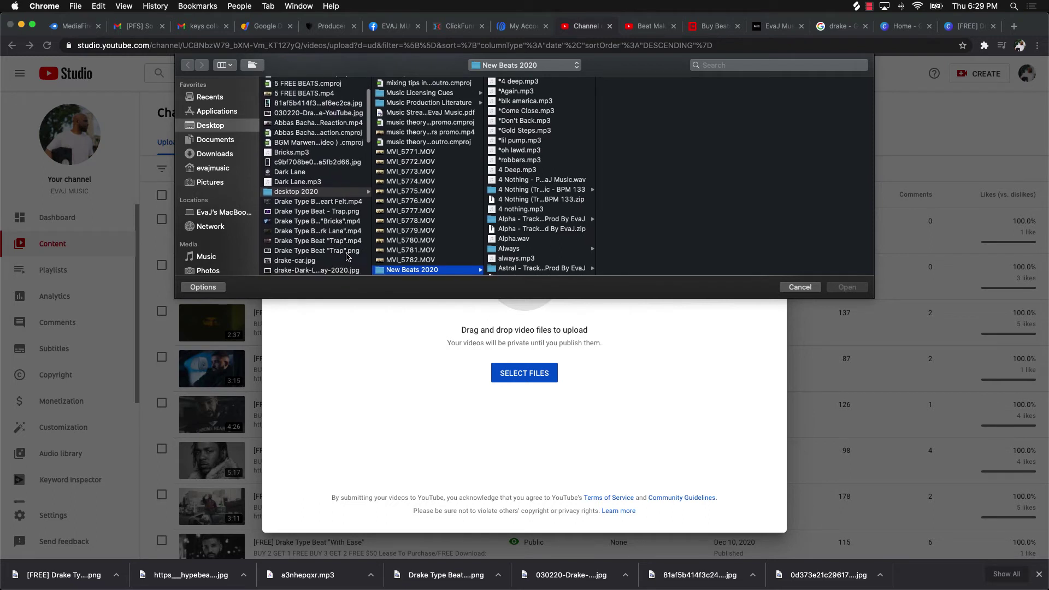
{"action": "left_click", "coordinate": [343, 242]}
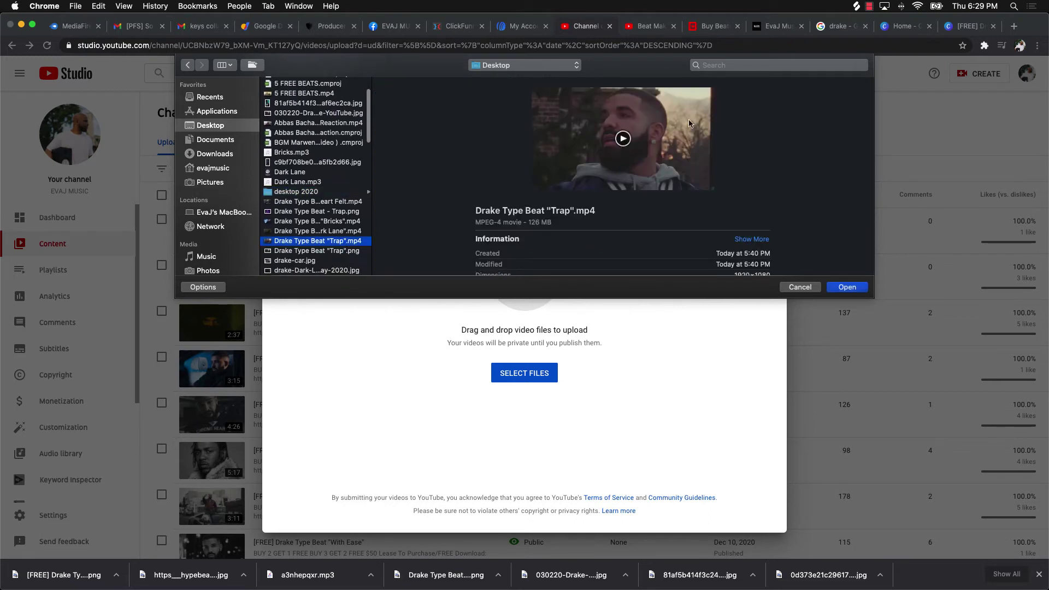
{"action": "left_click", "coordinate": [856, 287]}
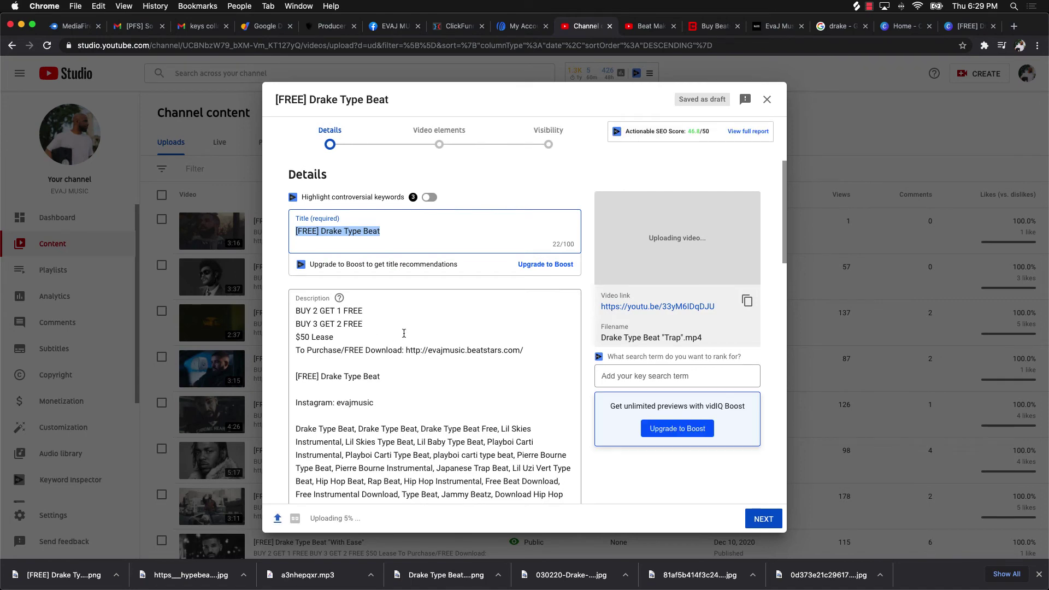
- Review the new upload's prefilled title and description, including the purchase link and the keyword list
{"action": "scroll", "coordinate": [392, 393], "scroll_direction": "down", "scroll_amount": 2}
{"action": "scroll", "coordinate": [391, 394], "scroll_direction": "down", "scroll_amount": 1}
{"action": "scroll", "coordinate": [391, 393], "scroll_direction": "up", "scroll_amount": 3}
{"action": "scroll", "coordinate": [391, 394], "scroll_direction": "down", "scroll_amount": 2}
{"action": "scroll", "coordinate": [392, 393], "scroll_direction": "up", "scroll_amount": 3}
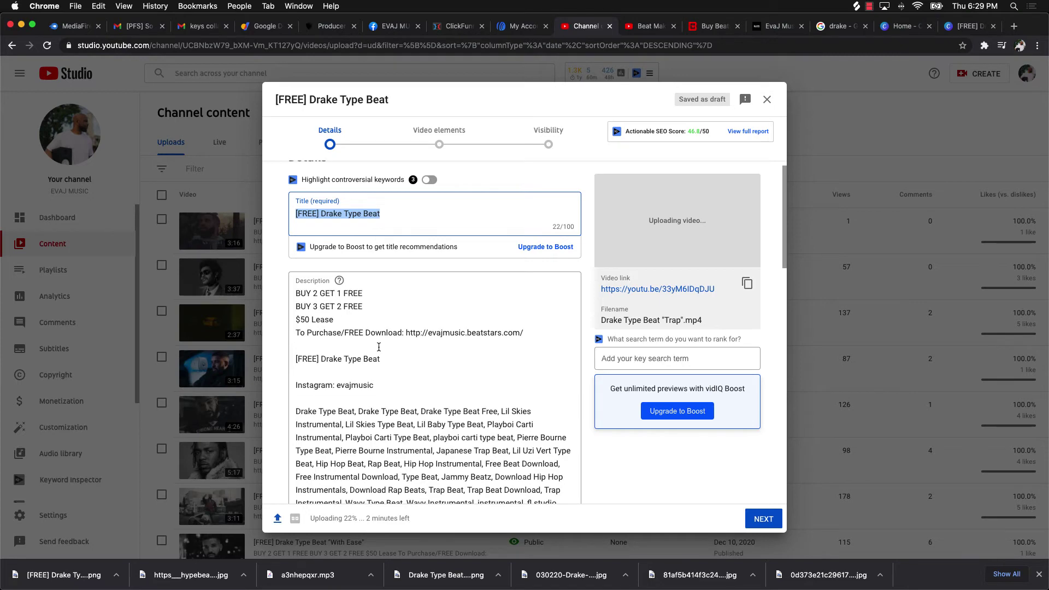
{"action": "scroll", "coordinate": [379, 346], "scroll_direction": "down", "scroll_amount": 5}
{"action": "scroll", "coordinate": [379, 347], "scroll_direction": "down", "scroll_amount": 5}
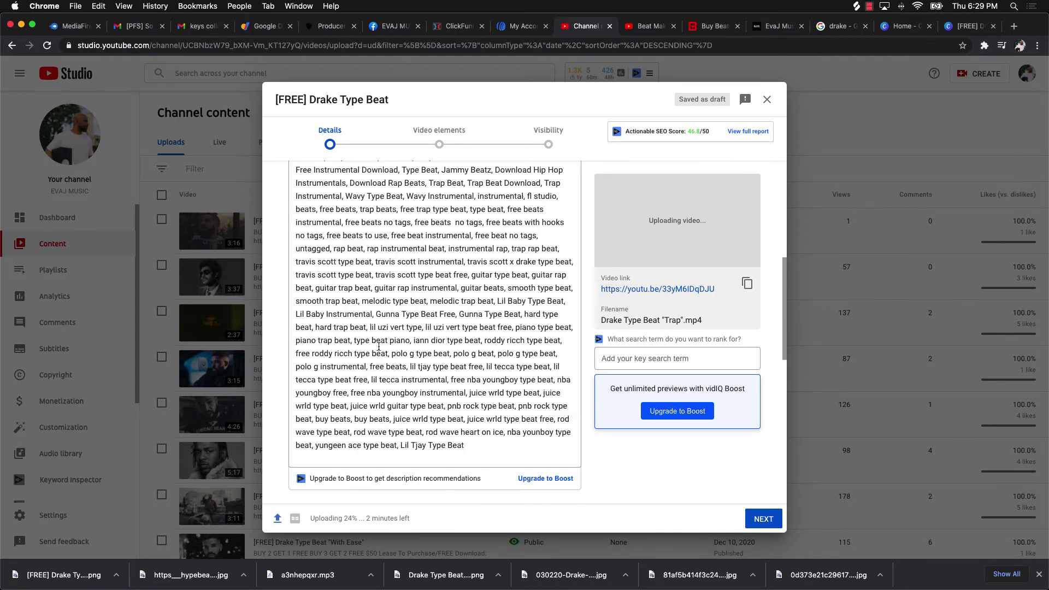
- Append "Trap" in quotation marks to the video title and to the "[FREE] Drake Type Beat" line in the description
{"action": "scroll", "coordinate": [379, 347], "scroll_direction": "up", "scroll_amount": 7}
{"action": "scroll", "coordinate": [378, 347], "scroll_direction": "up", "scroll_amount": 2}
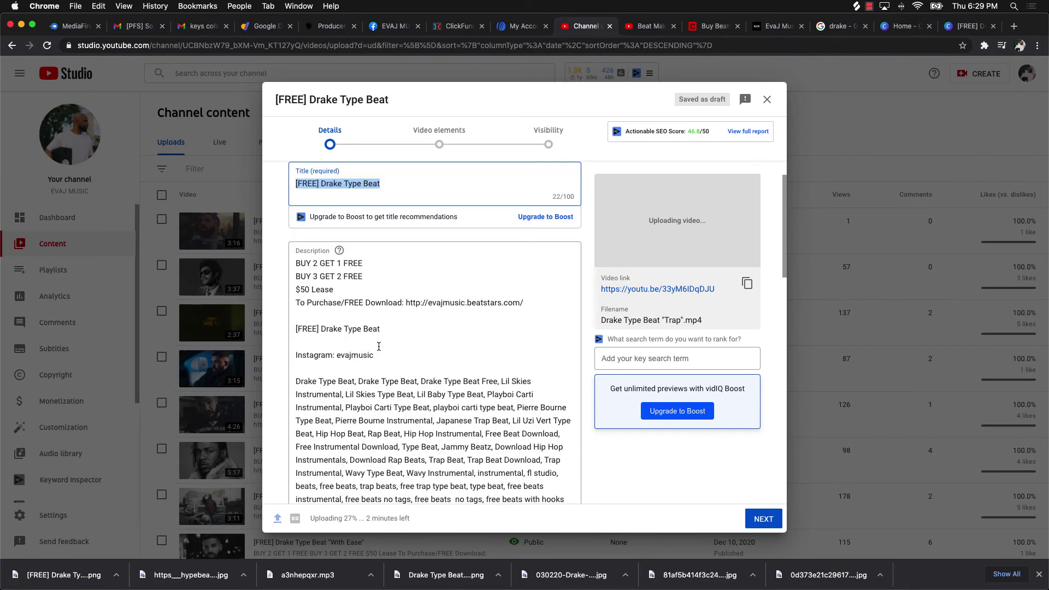
{"action": "scroll", "coordinate": [378, 346], "scroll_direction": "down", "scroll_amount": 3}
{"action": "scroll", "coordinate": [378, 346], "scroll_direction": "up", "scroll_amount": 4}
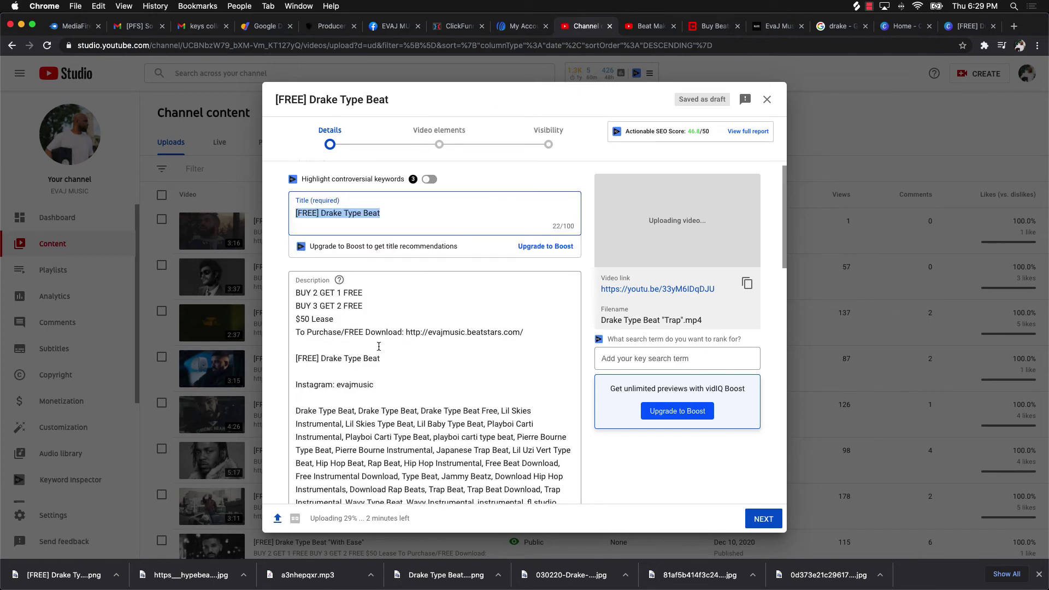
{"action": "left_click", "coordinate": [396, 209]}
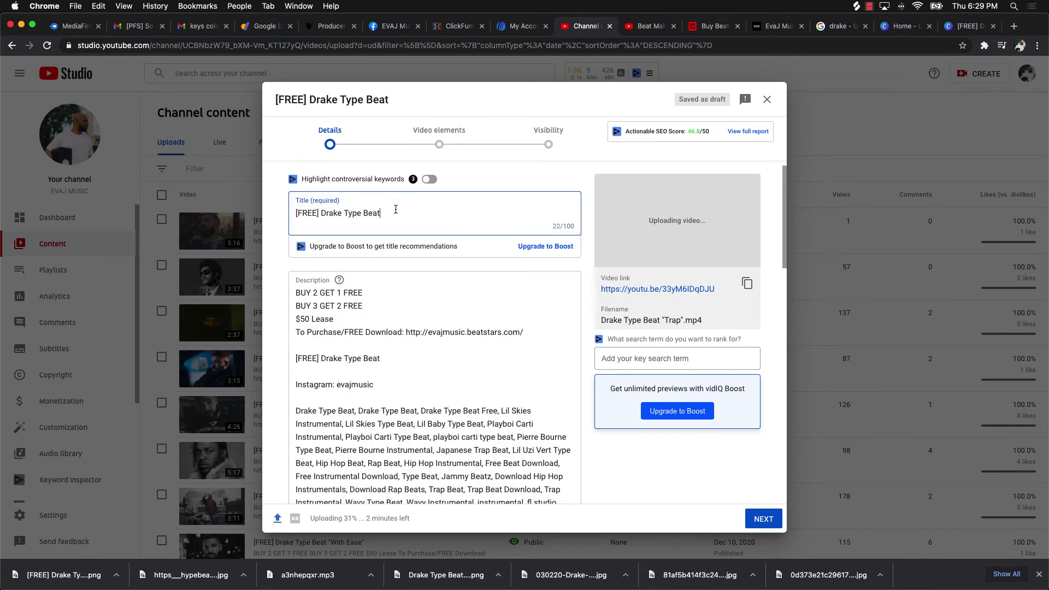
{"action": "type", "text": "\"Trap\""}
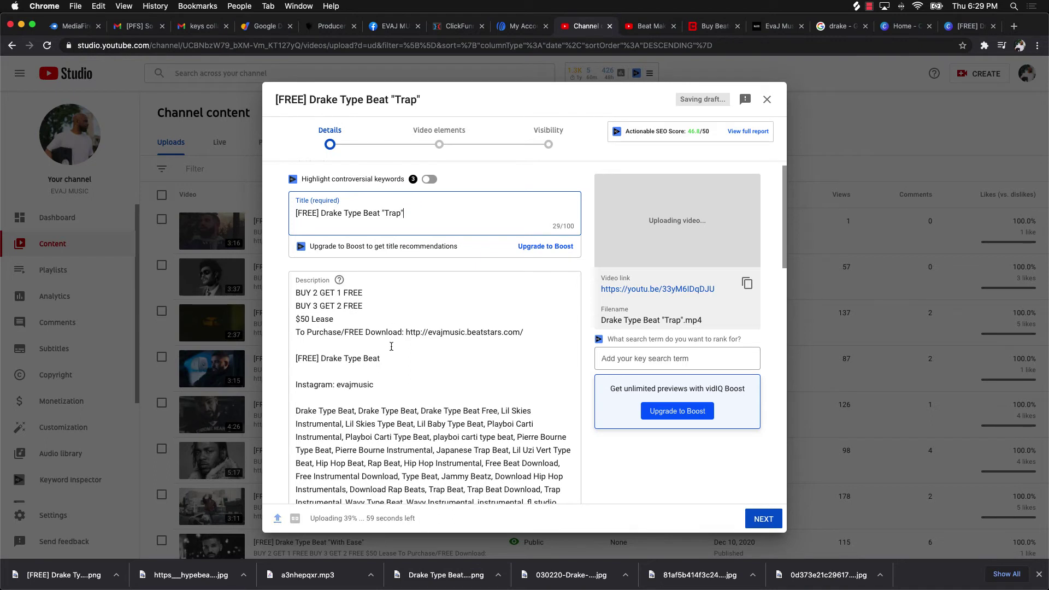
{"action": "scroll", "coordinate": [389, 345], "scroll_direction": "down", "scroll_amount": 1}
{"action": "left_click", "coordinate": [387, 342]}
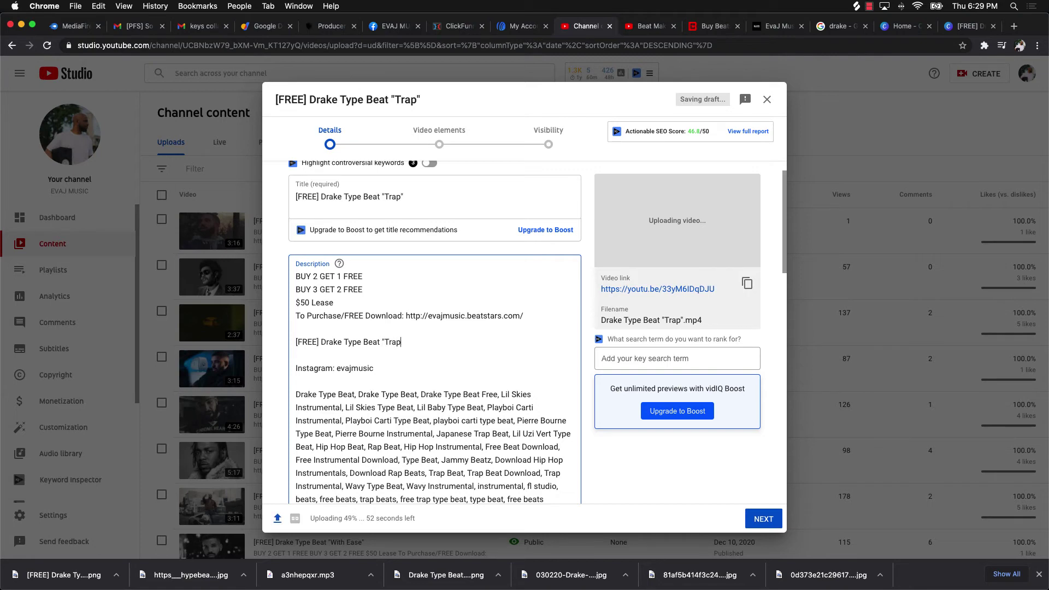
- Upload the Desktop image "[FREE] Drake Type Beat - Trap.png" as the video's thumbnail
{"action": "scroll", "coordinate": [292, 248], "scroll_direction": "down", "scroll_amount": 15}
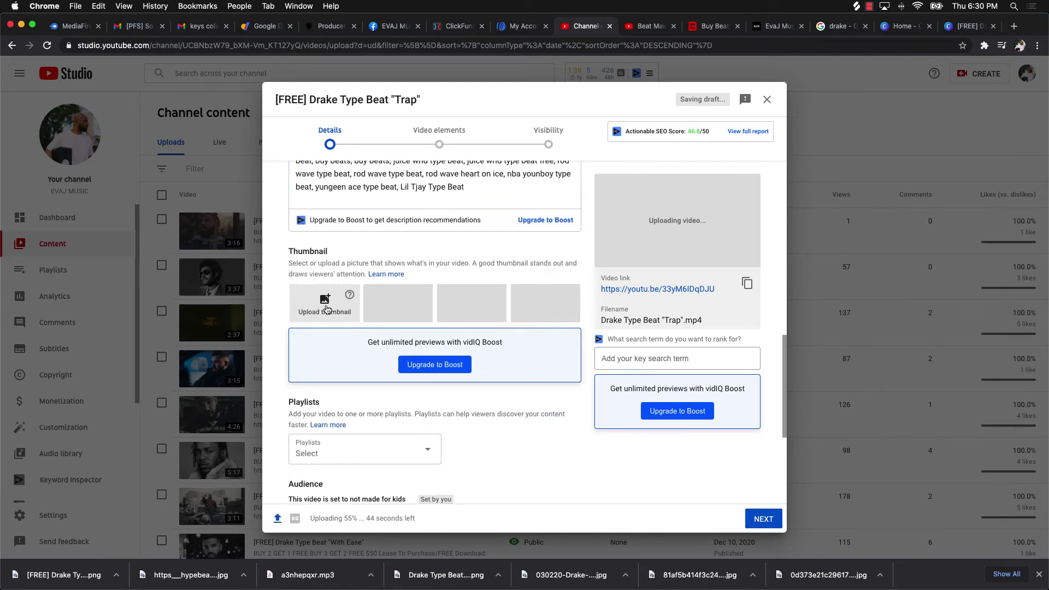
{"action": "left_click", "coordinate": [326, 310]}
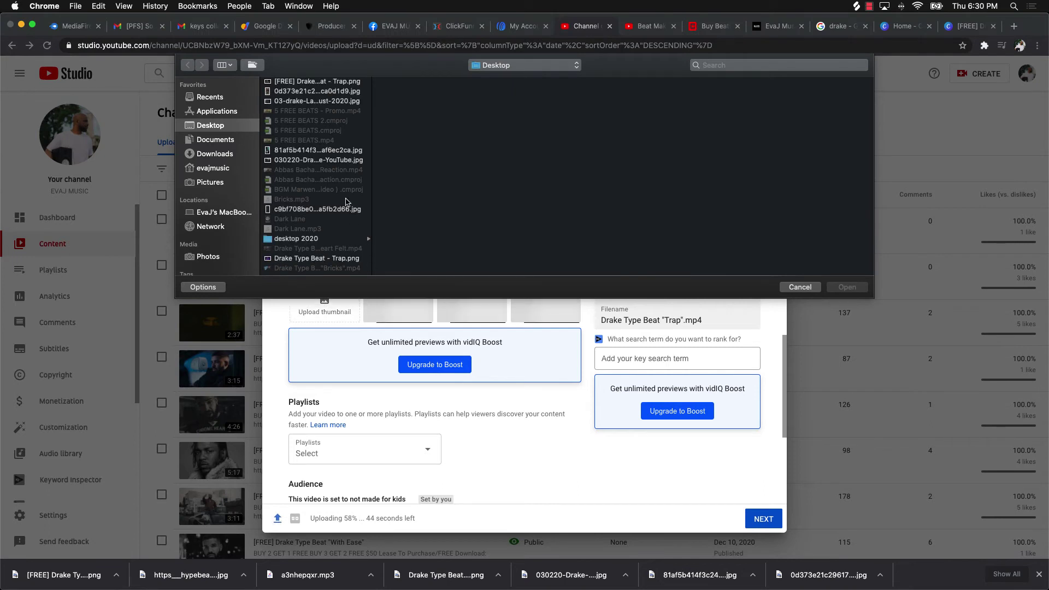
{"action": "left_click", "coordinate": [322, 82]}
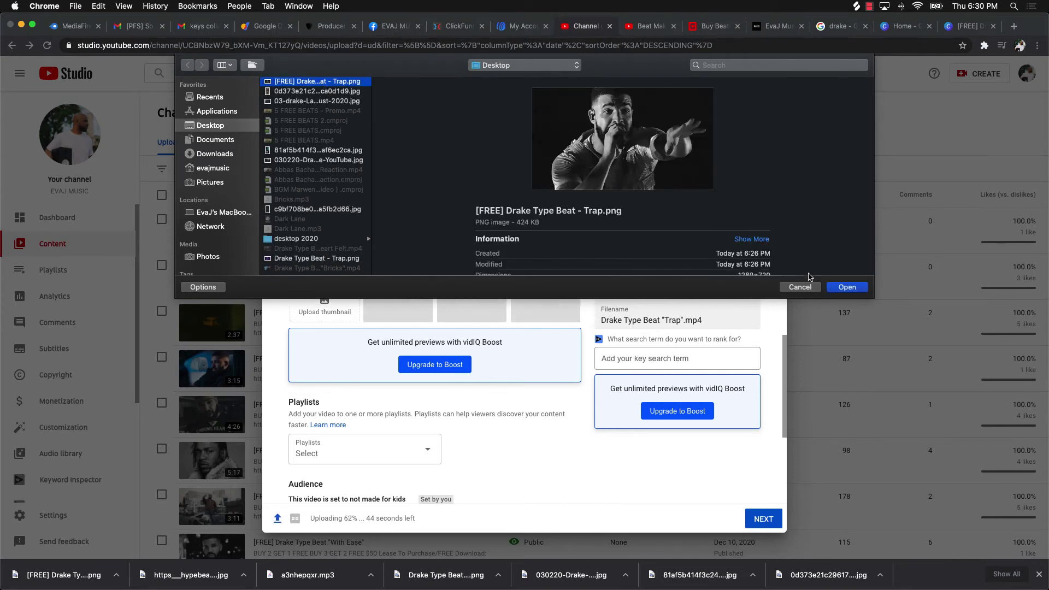
{"action": "left_click", "coordinate": [844, 288]}
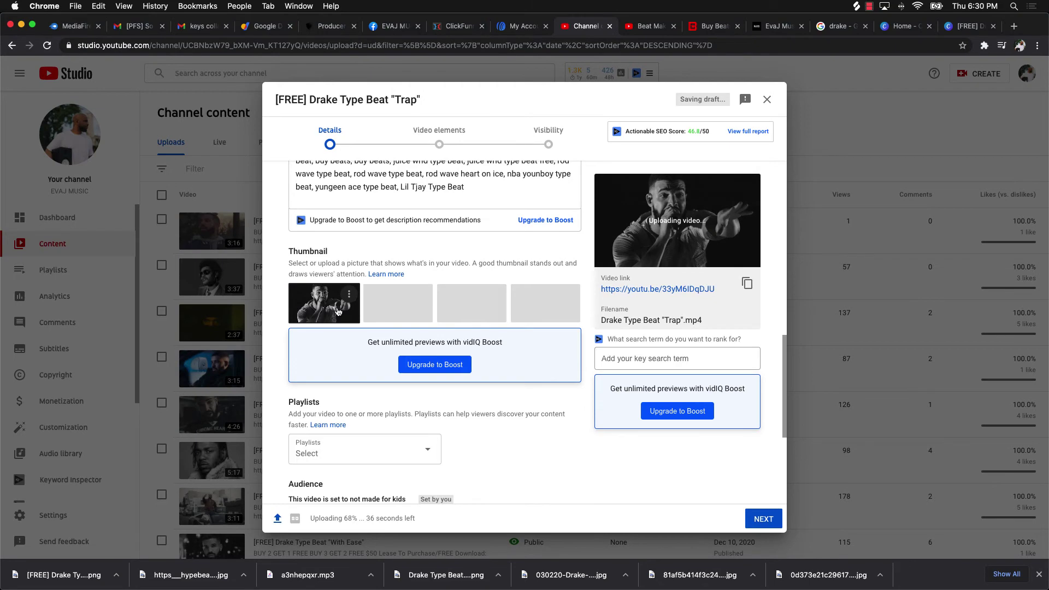
- Examine the playlists available for the video without assigning one
{"action": "scroll", "coordinate": [348, 243], "scroll_direction": "down", "scroll_amount": 5}
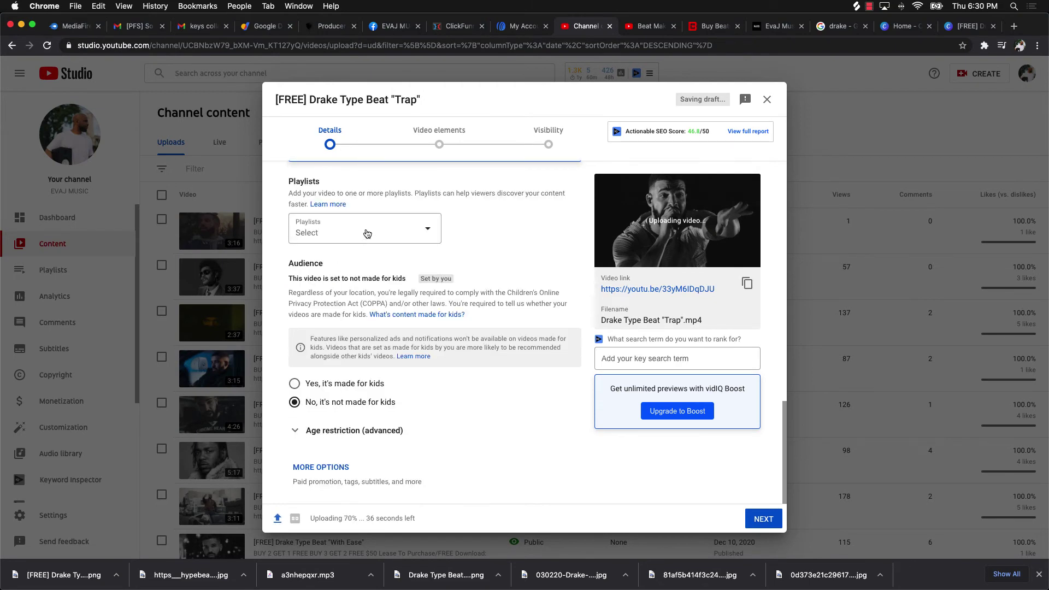
{"action": "left_click", "coordinate": [395, 237]}
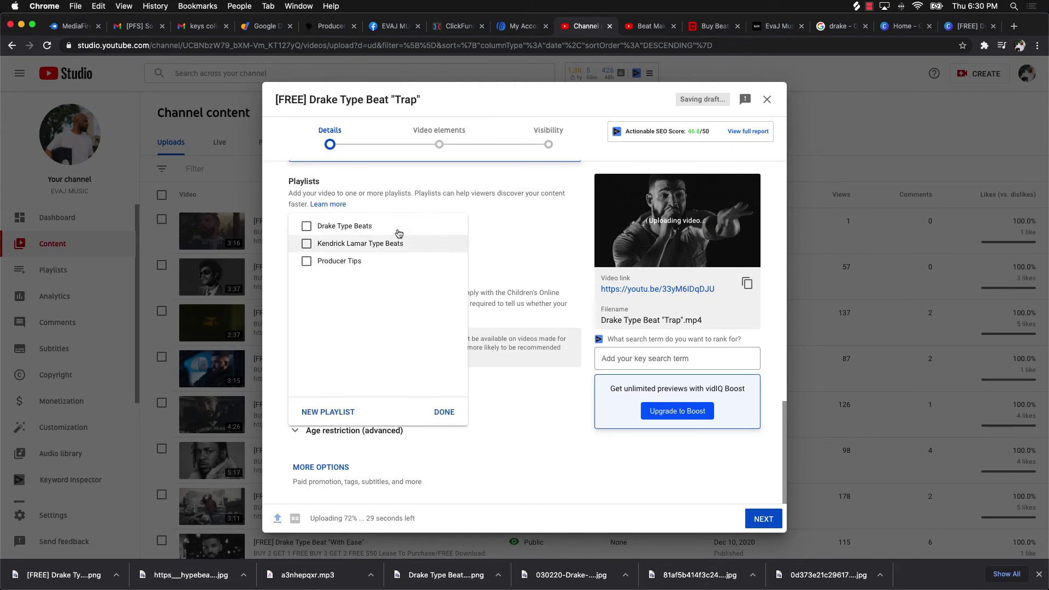
{"action": "left_click", "coordinate": [445, 413]}
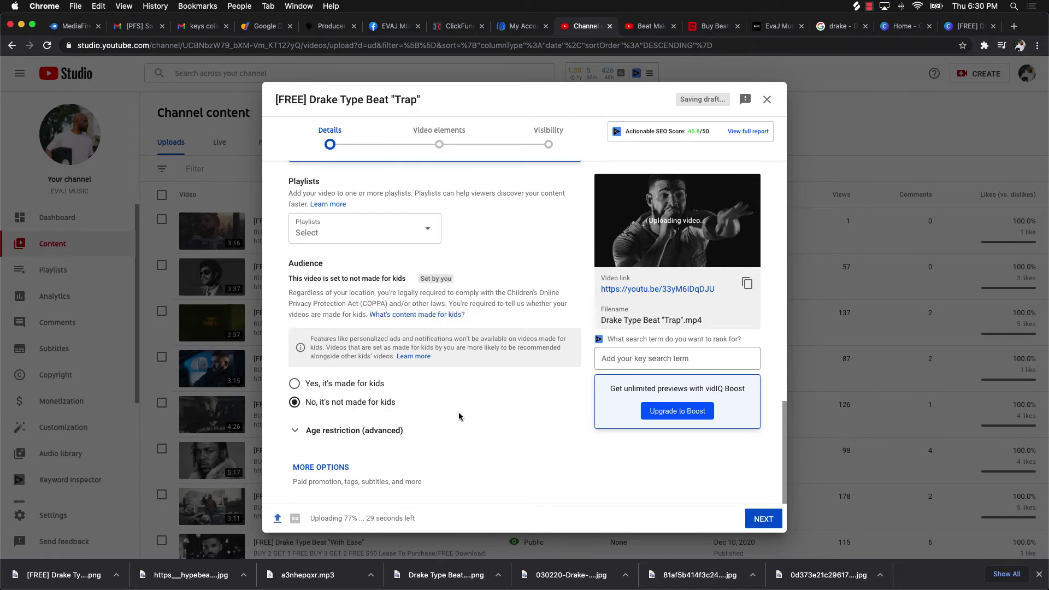
- Clear all prefilled tags in the video's additional options and enter "drake" as the beginning of a new tag
{"action": "left_click", "coordinate": [327, 466]}
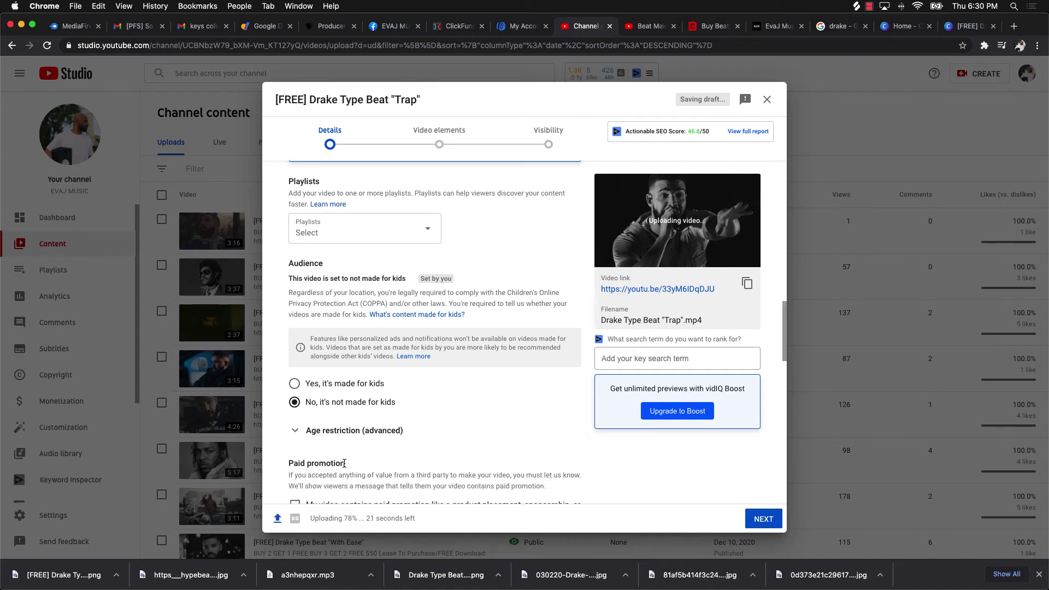
{"action": "scroll", "coordinate": [359, 460], "scroll_direction": "down", "scroll_amount": 3}
{"action": "scroll", "coordinate": [361, 462], "scroll_direction": "down", "scroll_amount": 2}
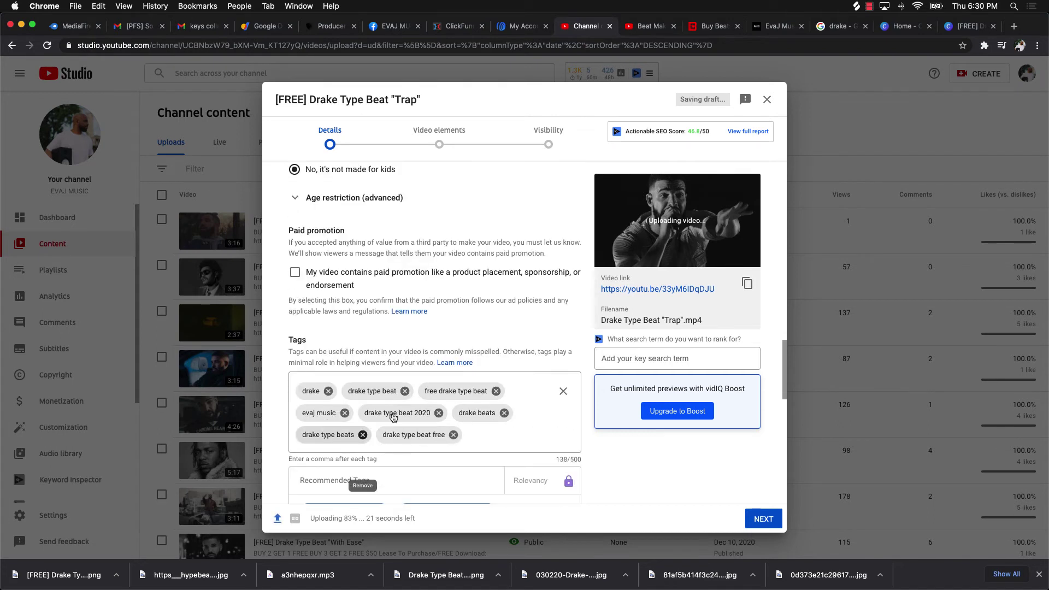
{"action": "left_click", "coordinate": [560, 393]}
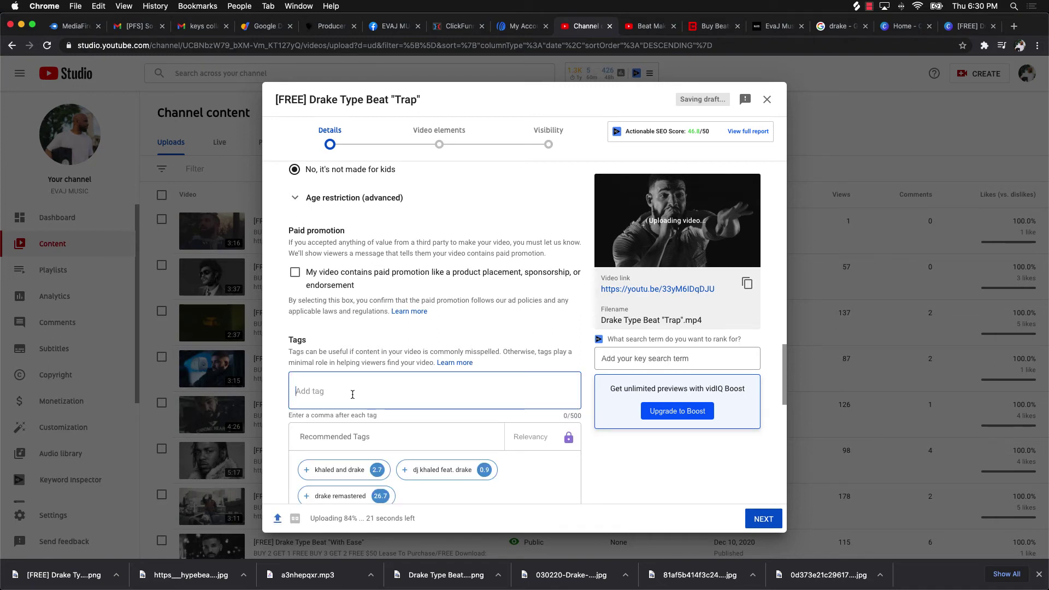
{"action": "type", "text": "drake"}
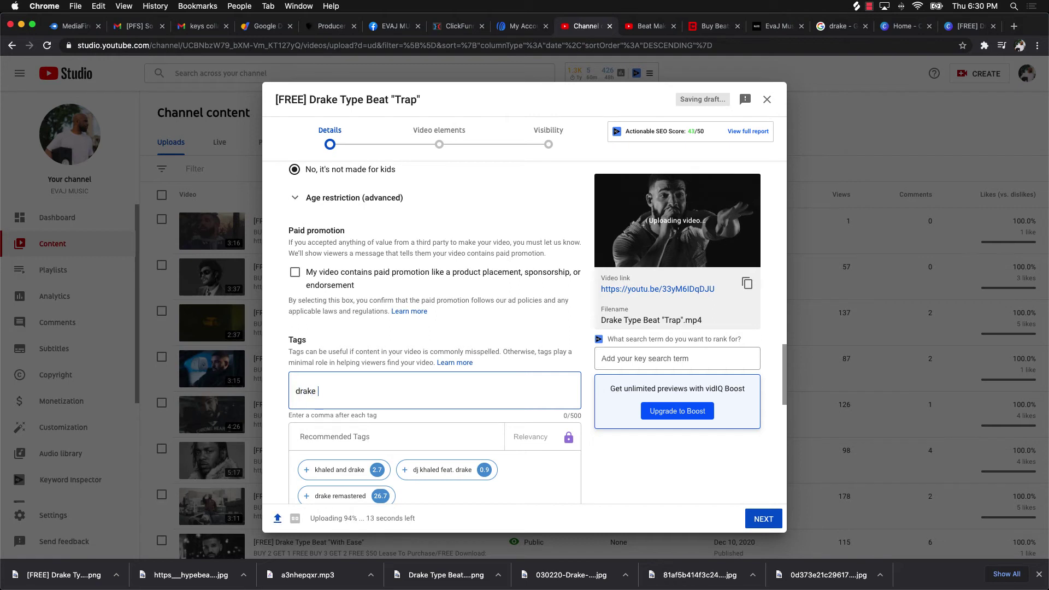
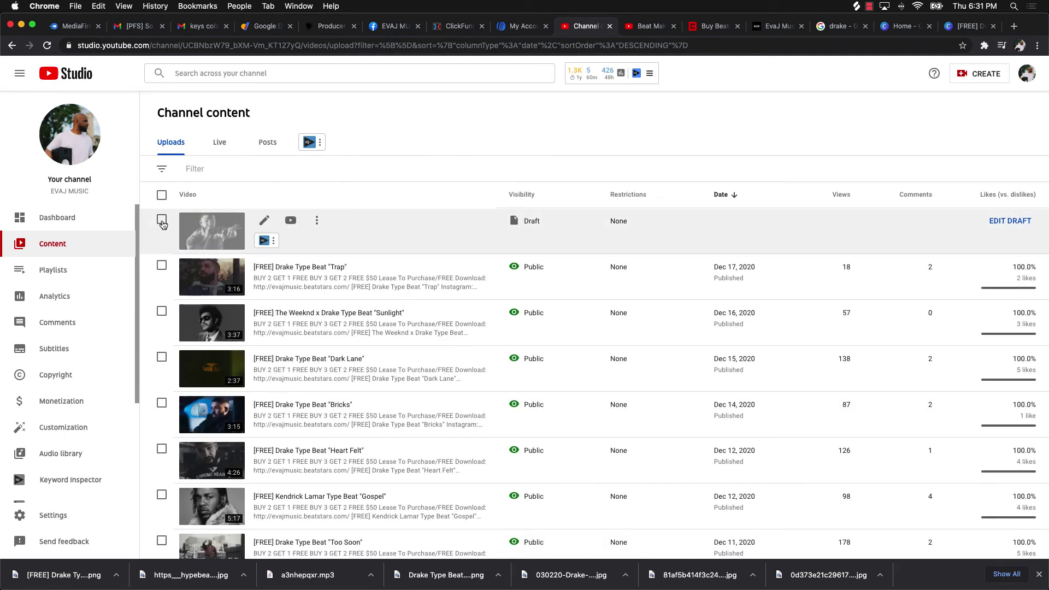
- Permanently delete the draft video "[FREE] Drake Type Beat "Trap"" from the channel content, acknowledging that the deletion can't be undone
{"action": "left_click", "coordinate": [162, 220]}
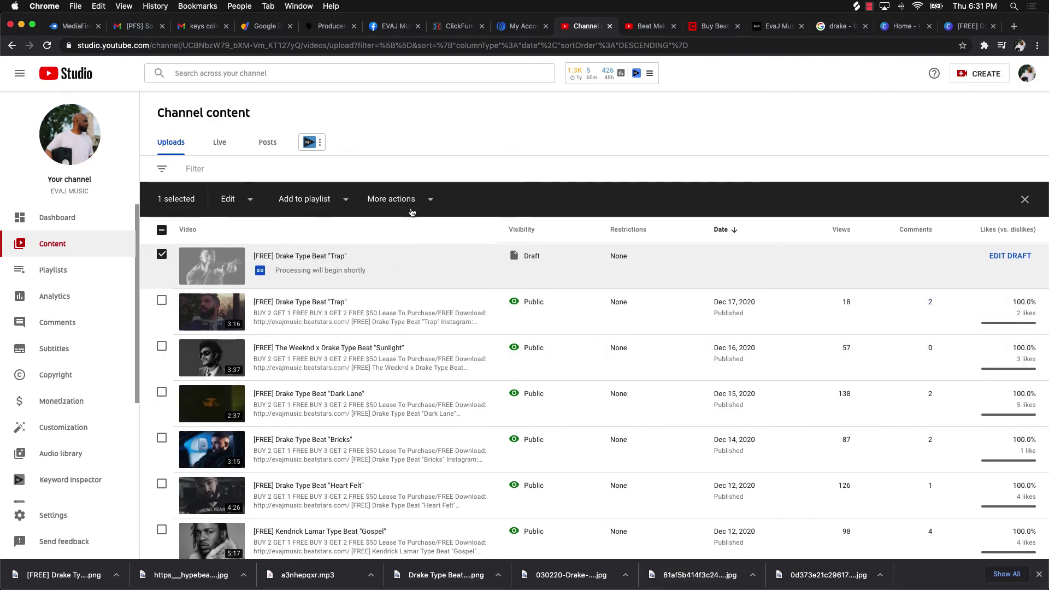
{"action": "left_click", "coordinate": [428, 201]}
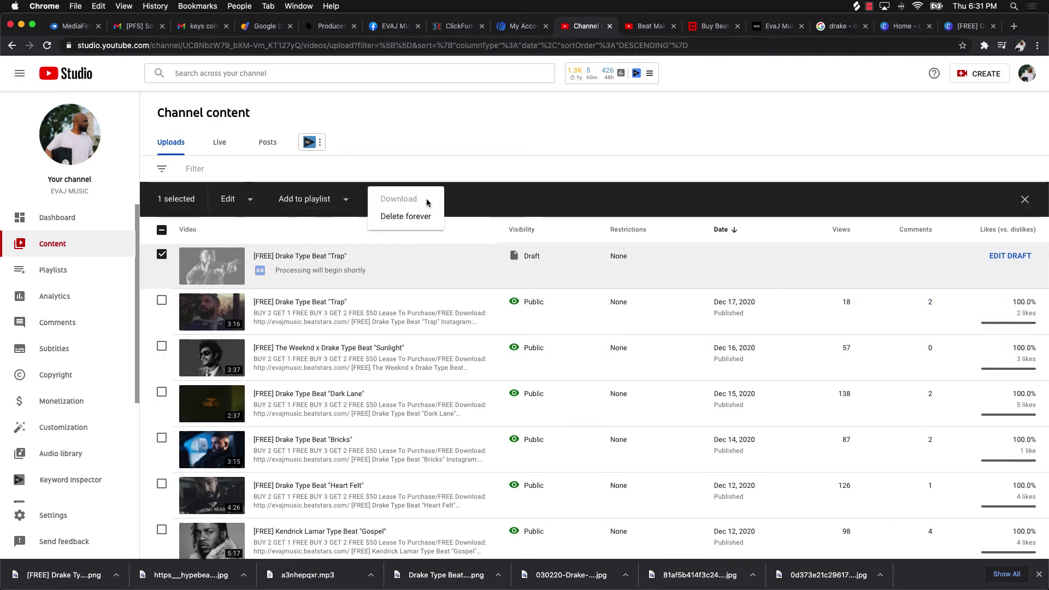
{"action": "left_click", "coordinate": [399, 216]}
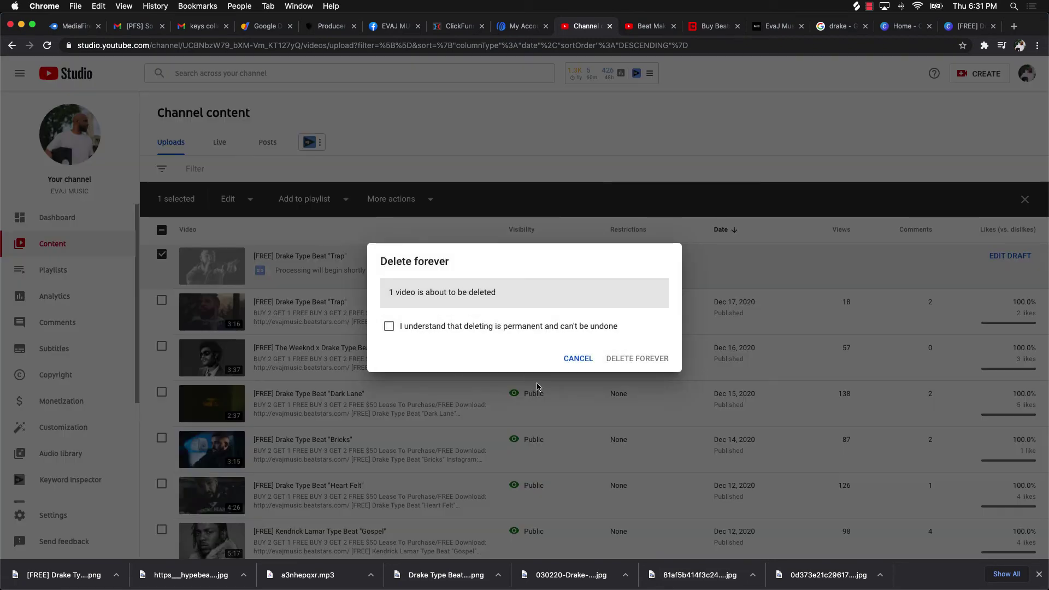
{"action": "left_click", "coordinate": [451, 328]}
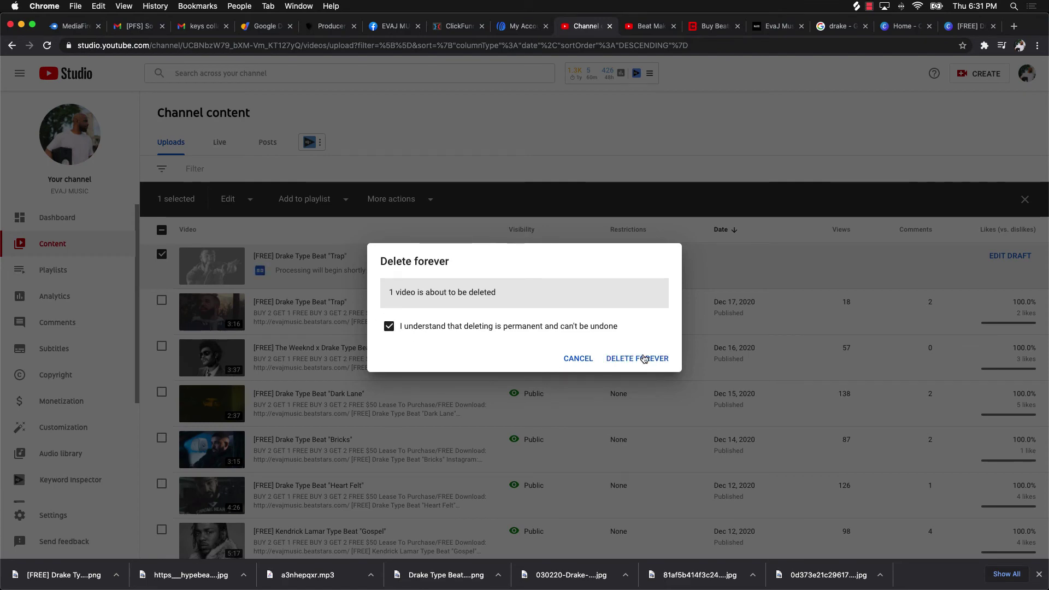
{"action": "left_click", "coordinate": [658, 354]}
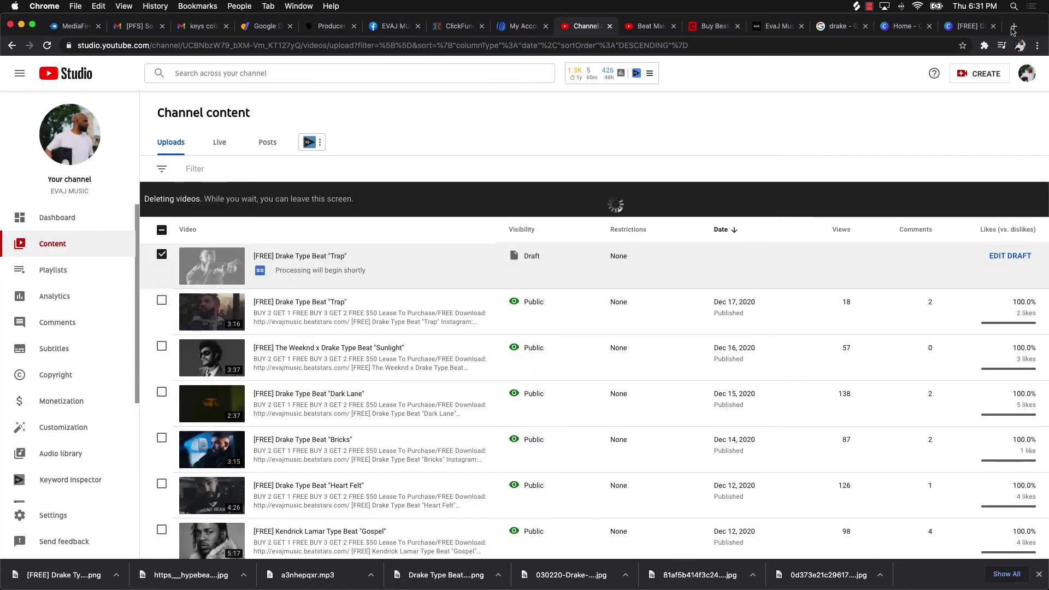
- Open vidiq.com in a new browser tab and log in to the channel dashboard
{"action": "left_click", "coordinate": [1013, 29]}
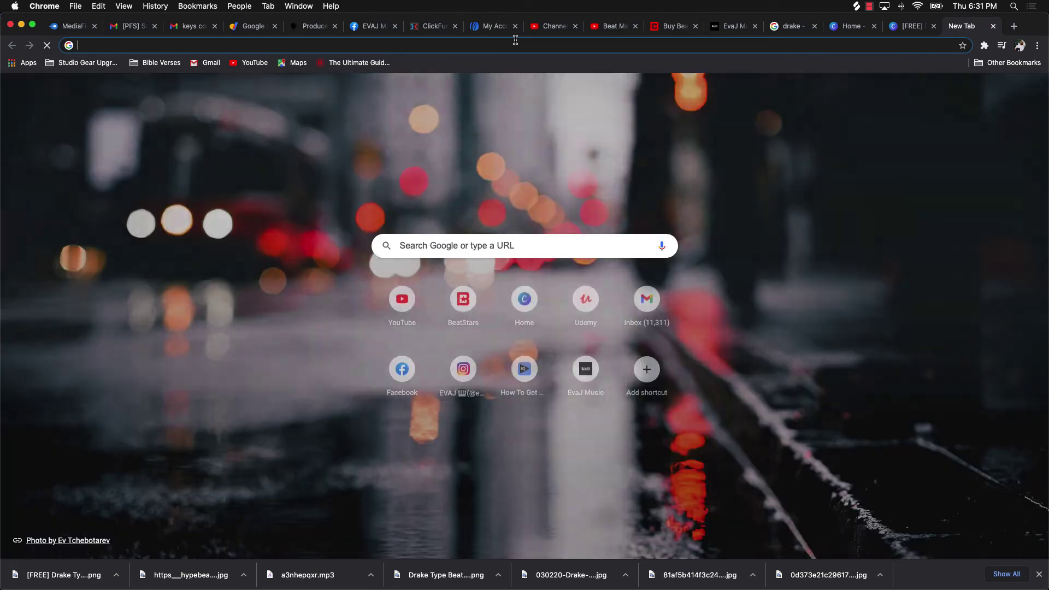
{"action": "type", "text": "vid"}
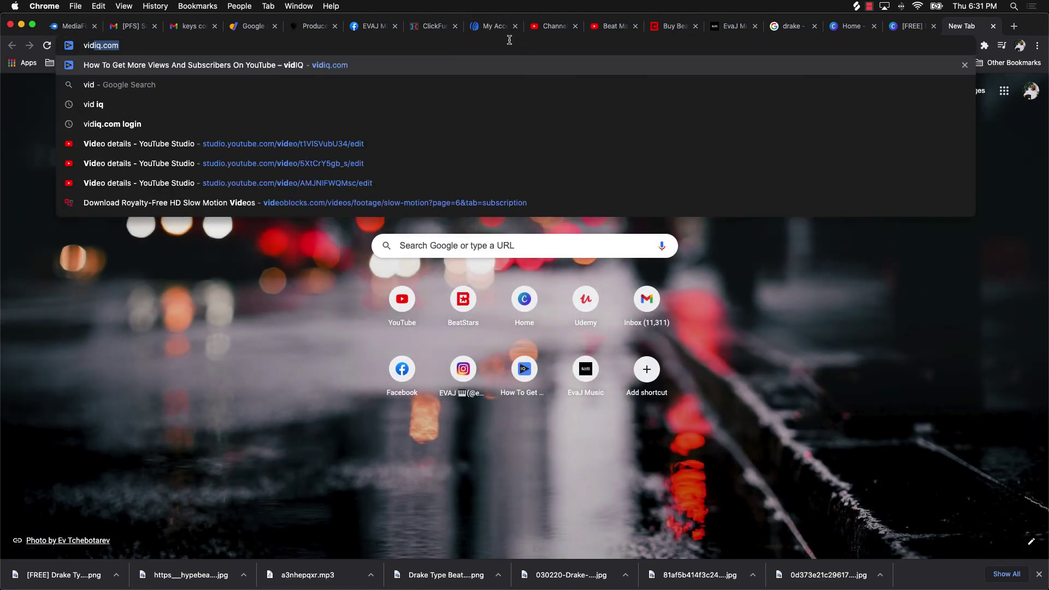
{"action": "left_click", "coordinate": [122, 45]}
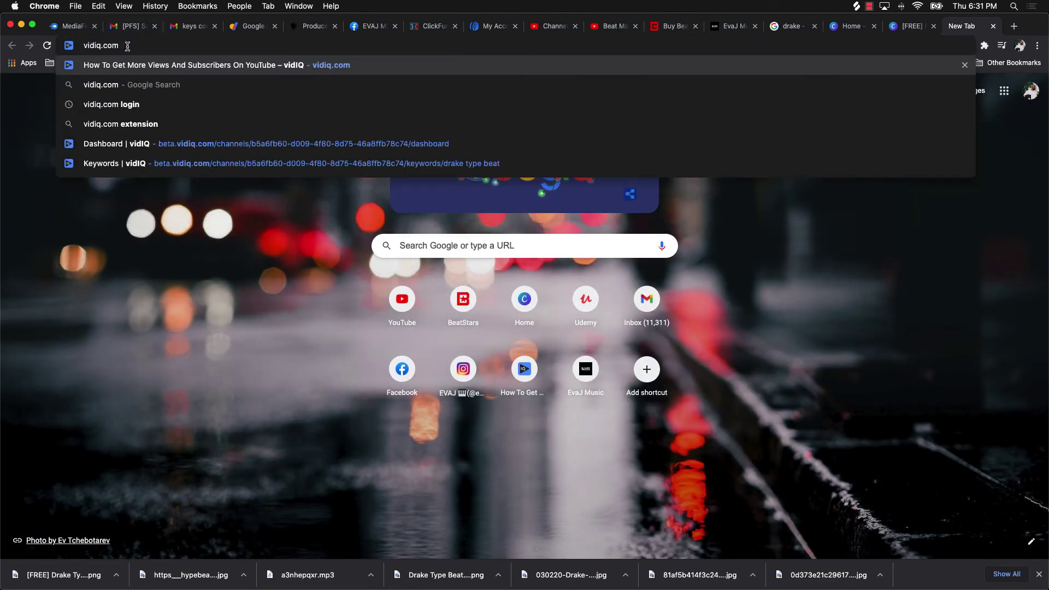
{"action": "key", "text": "Return"}
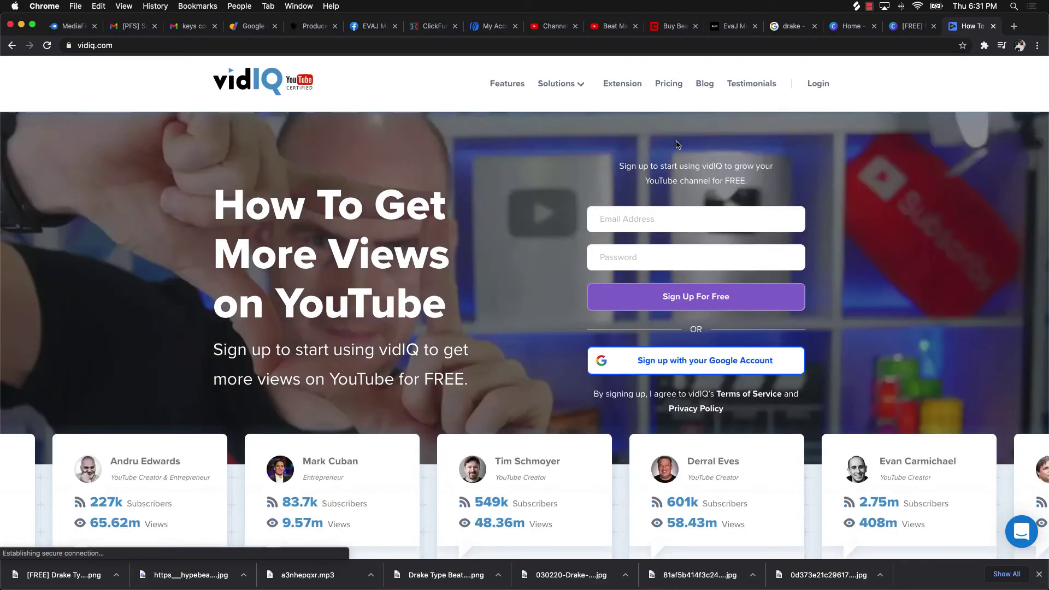
{"action": "left_click", "coordinate": [814, 85]}
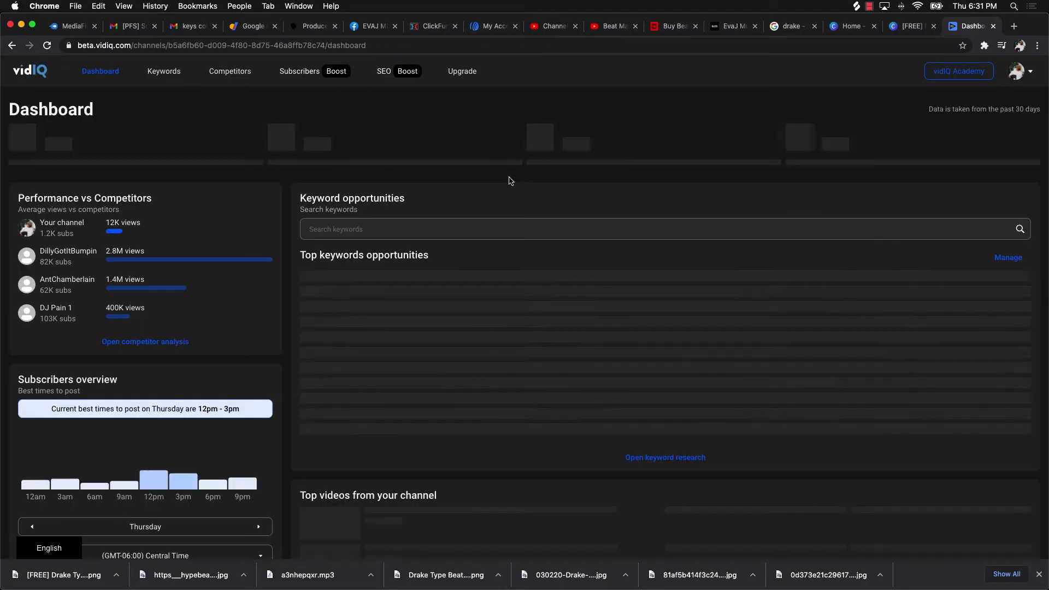
- Search the keyword opportunities for "drake type beat"
{"action": "left_click", "coordinate": [368, 229]}
{"action": "scroll", "coordinate": [344, 241], "scroll_direction": "down", "scroll_amount": 1}
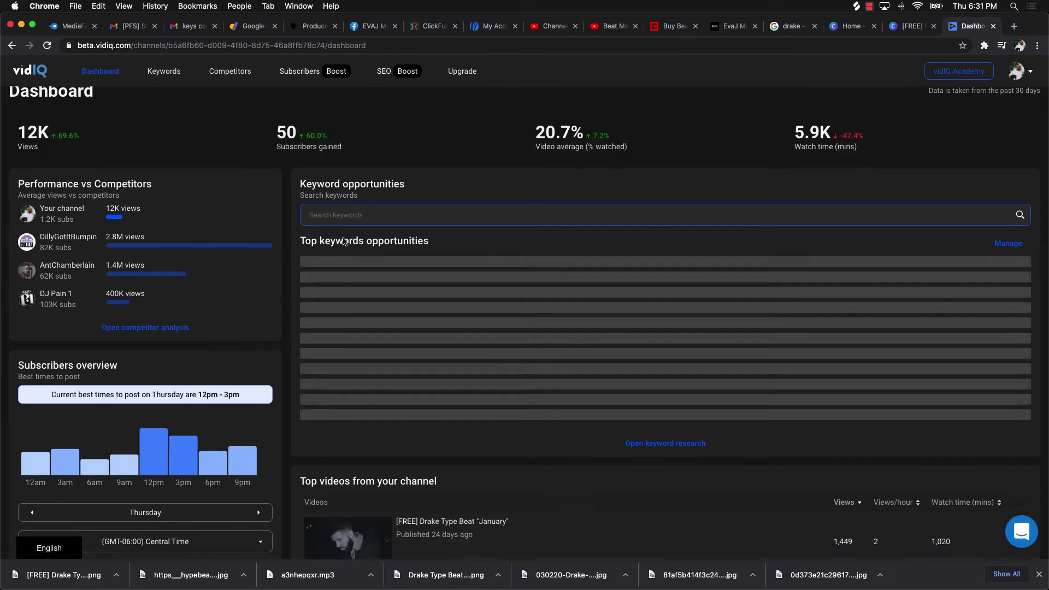
{"action": "scroll", "coordinate": [344, 241], "scroll_direction": "down", "scroll_amount": 5}
{"action": "scroll", "coordinate": [344, 235], "scroll_direction": "up", "scroll_amount": 6}
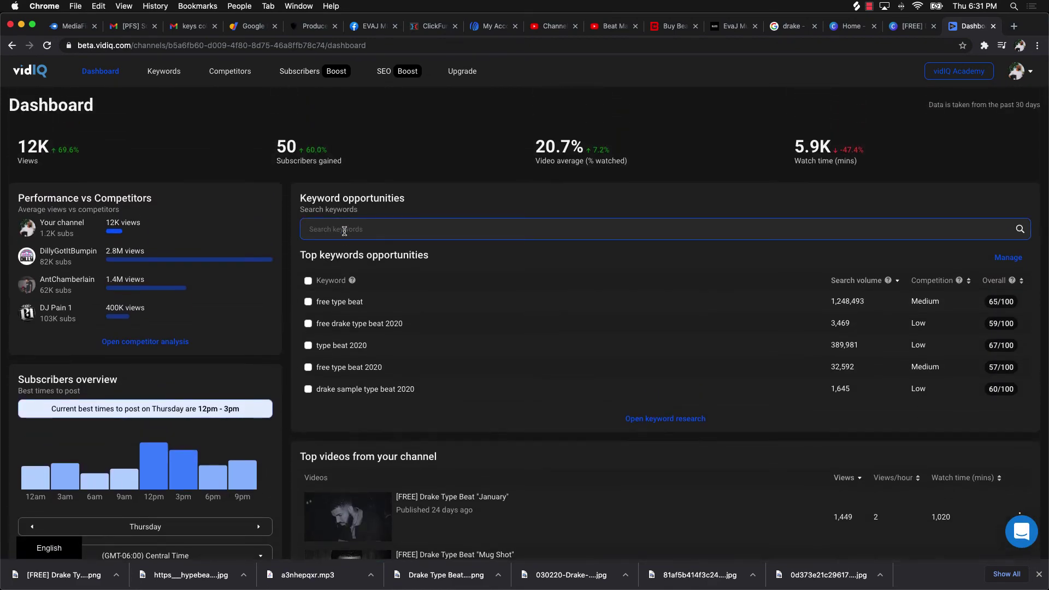
{"action": "left_click", "coordinate": [345, 231]}
{"action": "left_click", "coordinate": [346, 272]}
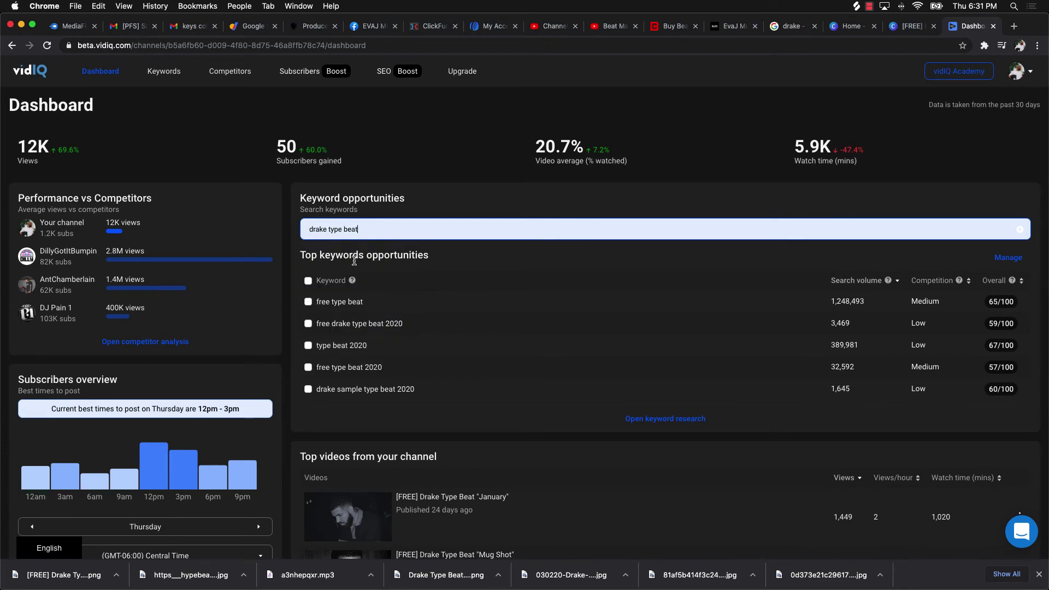
{"action": "key", "text": "Return"}
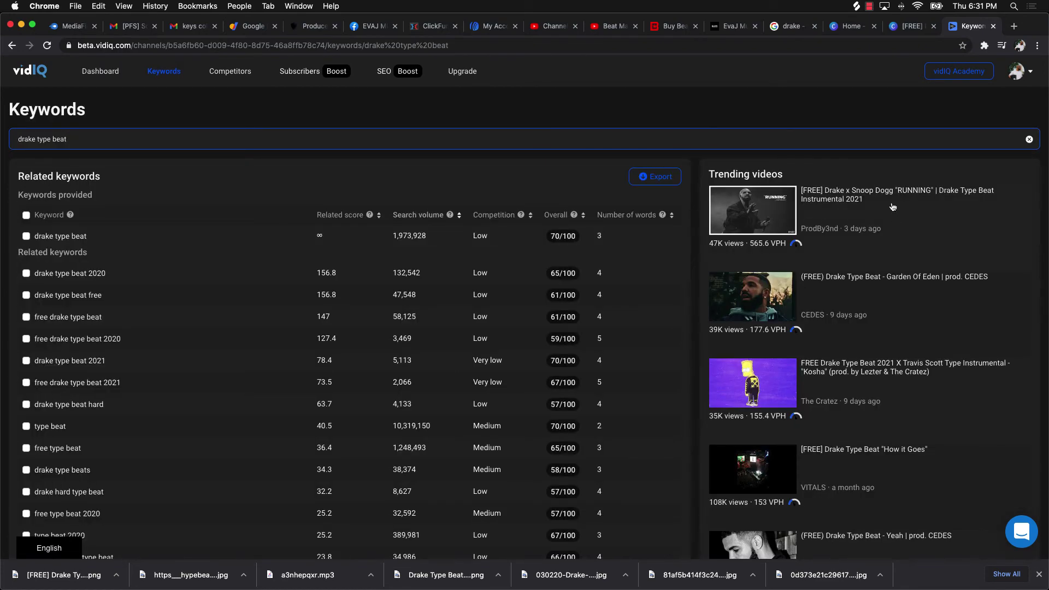
- Select the keywords "drake type beat", "drake type beat 2020", "drake type beat free" and "free drake type beat" for use as tags
{"action": "scroll", "coordinate": [885, 374], "scroll_direction": "down", "scroll_amount": 5}
{"action": "scroll", "coordinate": [884, 374], "scroll_direction": "up", "scroll_amount": 5}
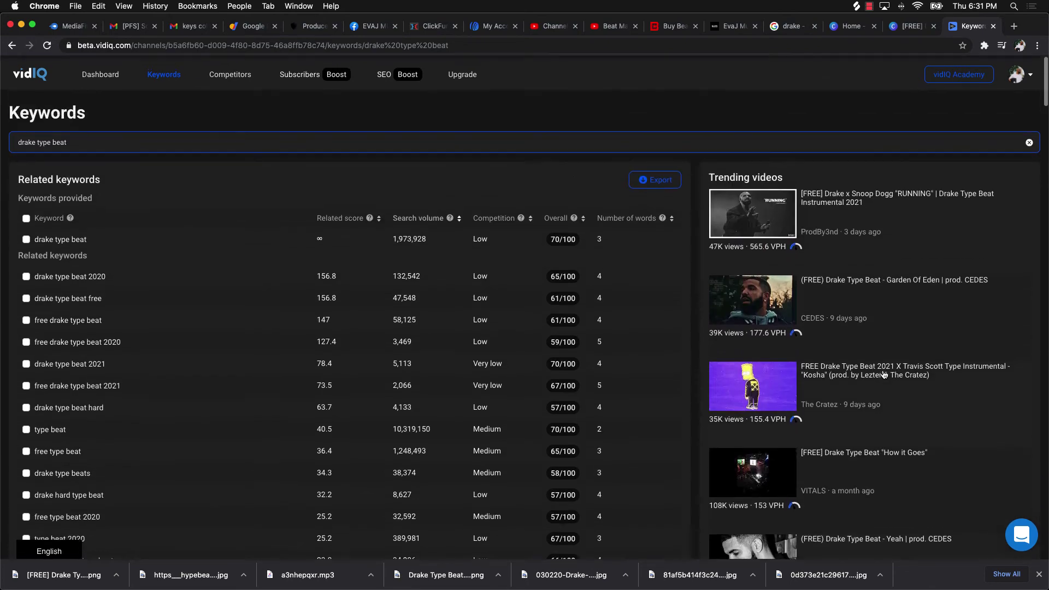
{"action": "scroll", "coordinate": [884, 374], "scroll_direction": "down", "scroll_amount": 5}
{"action": "scroll", "coordinate": [884, 373], "scroll_direction": "up", "scroll_amount": 5}
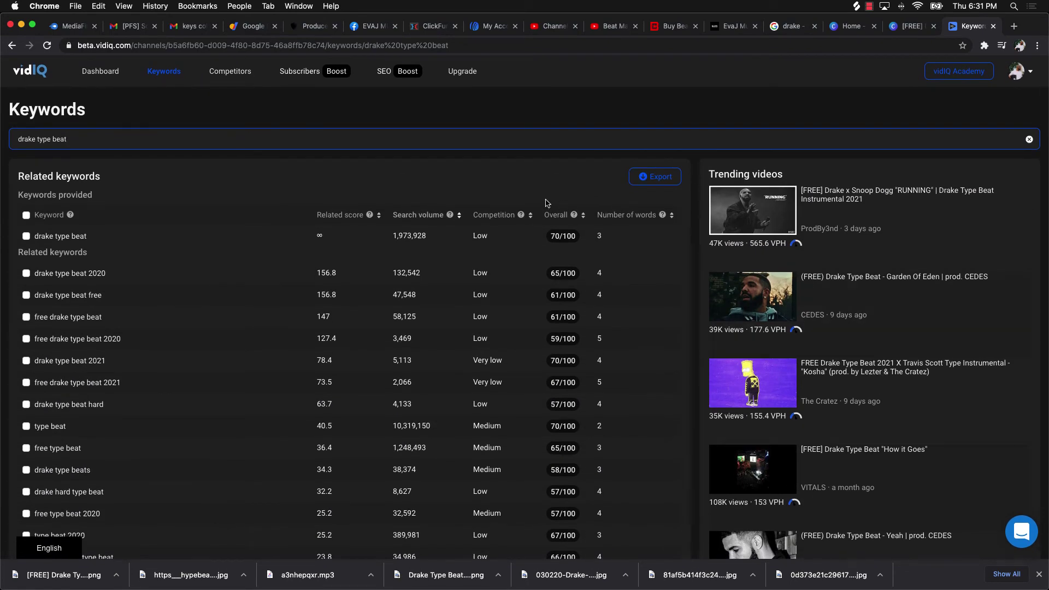
{"action": "mouse_move", "coordinate": [502, 274]}
{"action": "left_click", "coordinate": [25, 236]}
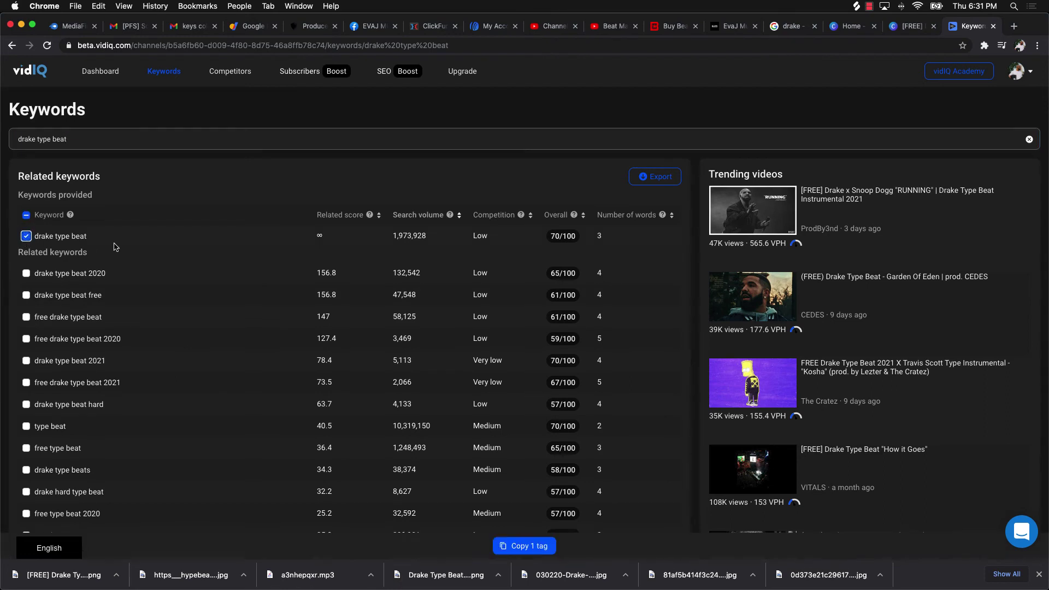
{"action": "mouse_move", "coordinate": [473, 245]}
{"action": "left_click", "coordinate": [26, 273]}
{"action": "left_click", "coordinate": [27, 295]}
{"action": "left_click", "coordinate": [25, 317]}
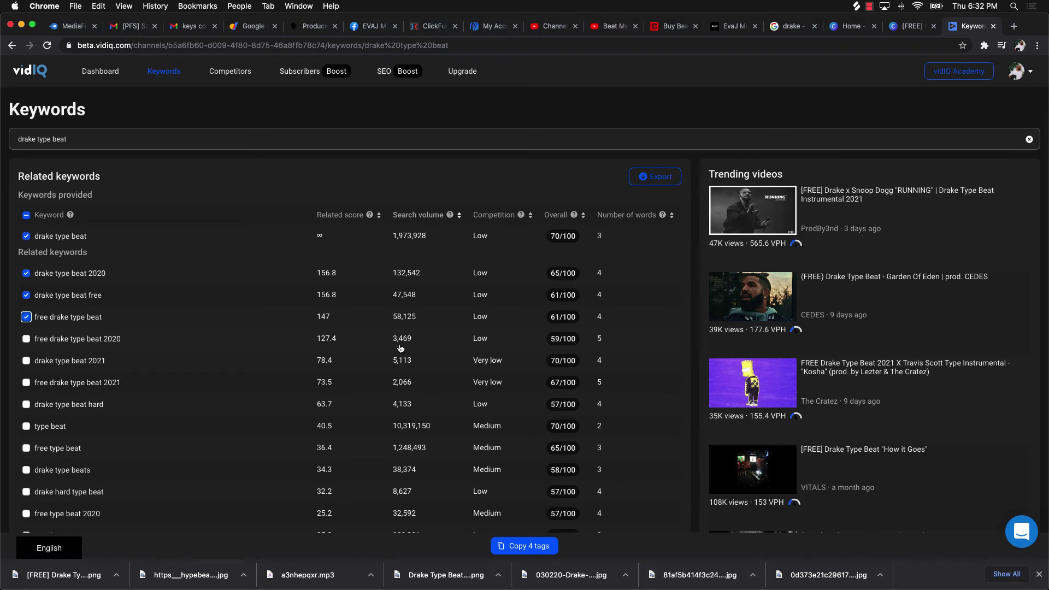
- Add the keywords "type beat 2020", "drake sample type beat" and "type beat 2021" to the selected tags
{"action": "scroll", "coordinate": [404, 385], "scroll_direction": "down", "scroll_amount": 2}
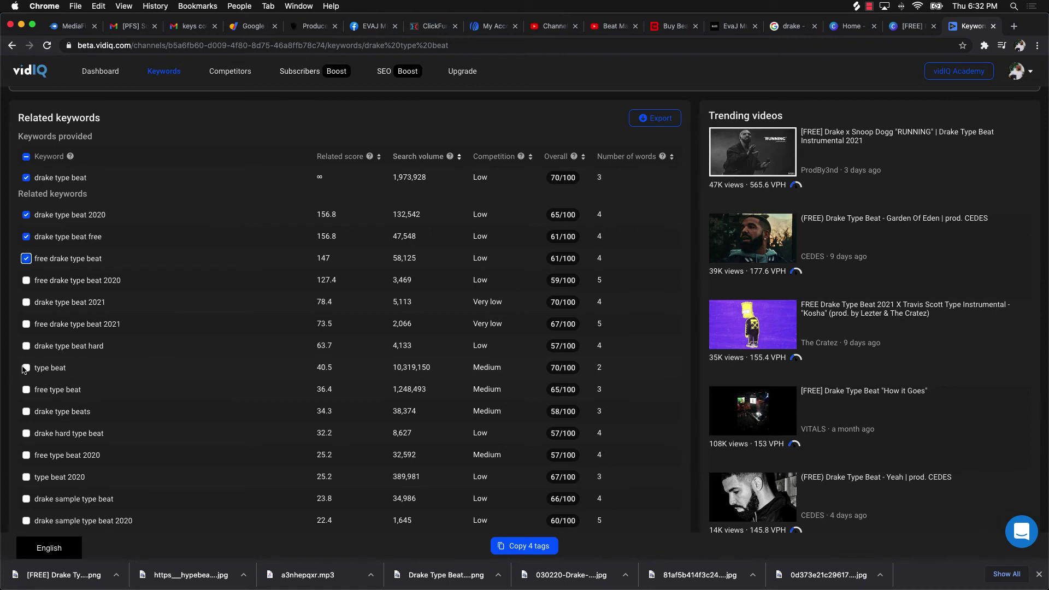
{"action": "scroll", "coordinate": [237, 389], "scroll_direction": "down", "scroll_amount": 1}
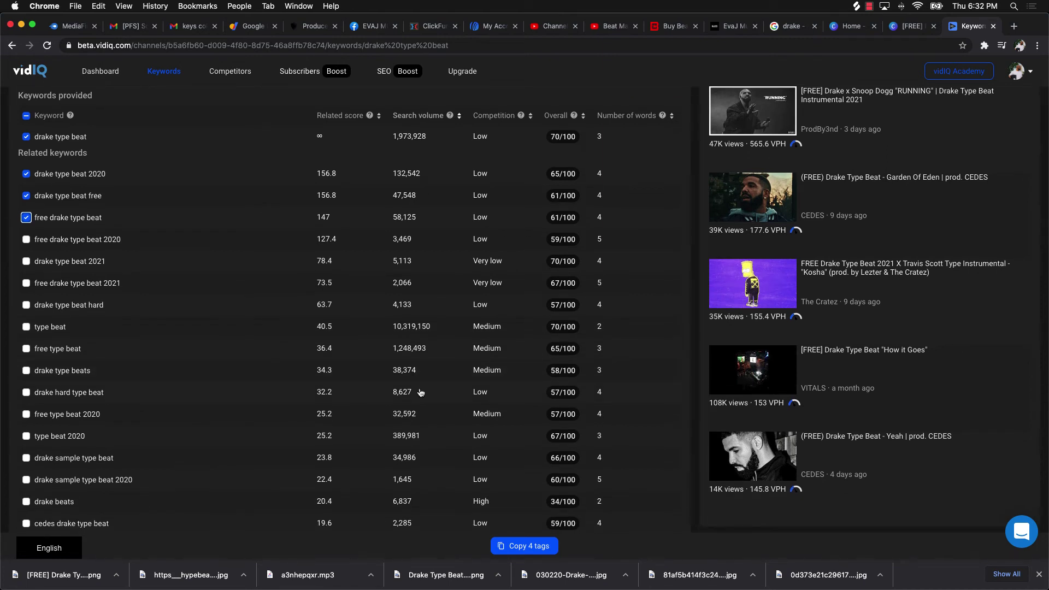
{"action": "scroll", "coordinate": [445, 394], "scroll_direction": "down", "scroll_amount": 2}
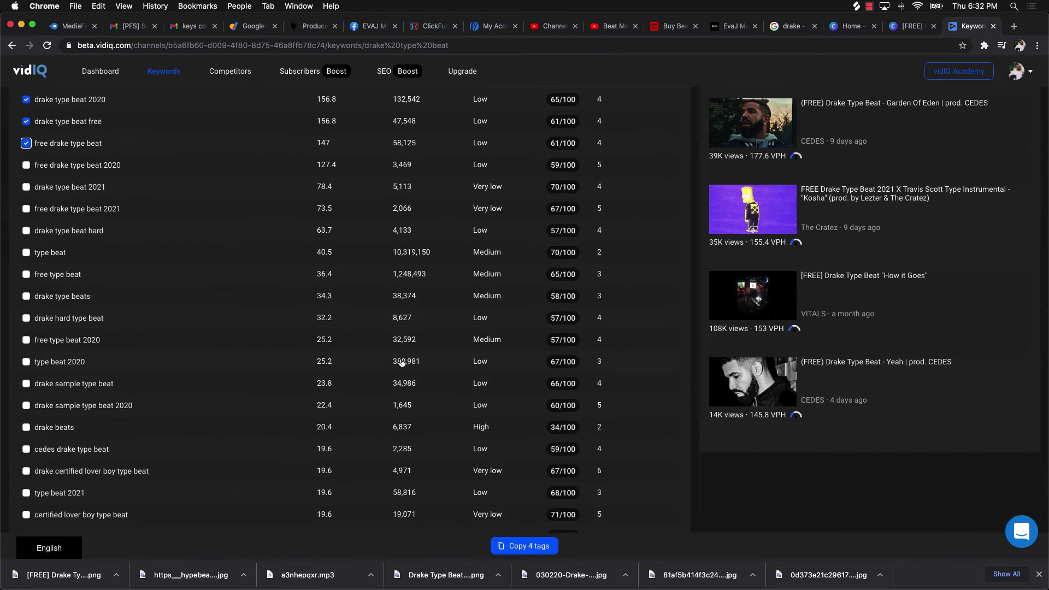
{"action": "left_click", "coordinate": [26, 362]}
{"action": "left_click", "coordinate": [25, 384]}
{"action": "scroll", "coordinate": [336, 459], "scroll_direction": "down", "scroll_amount": 1}
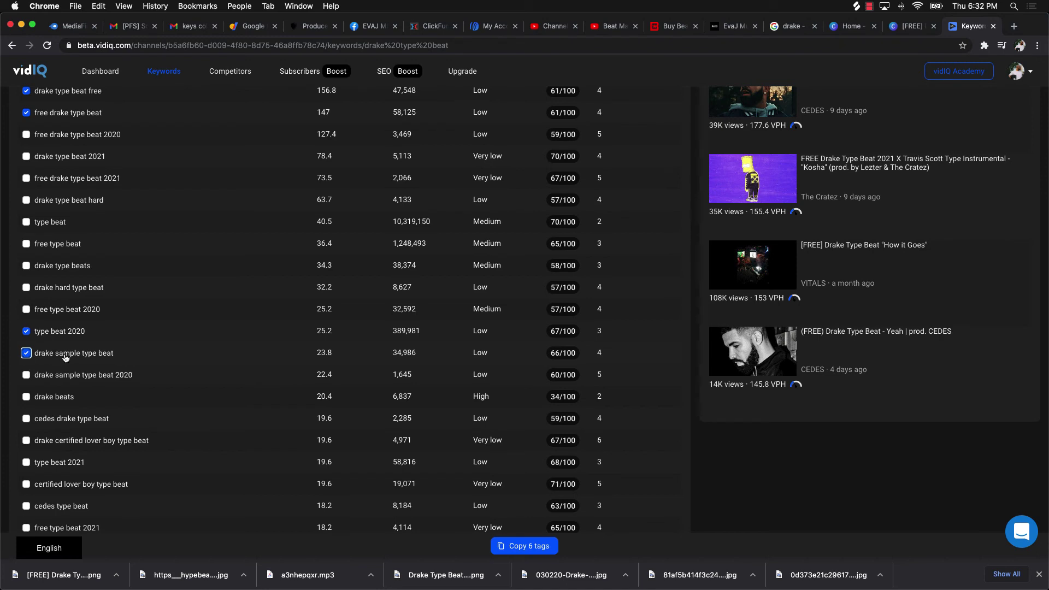
{"action": "scroll", "coordinate": [389, 437], "scroll_direction": "down", "scroll_amount": 3}
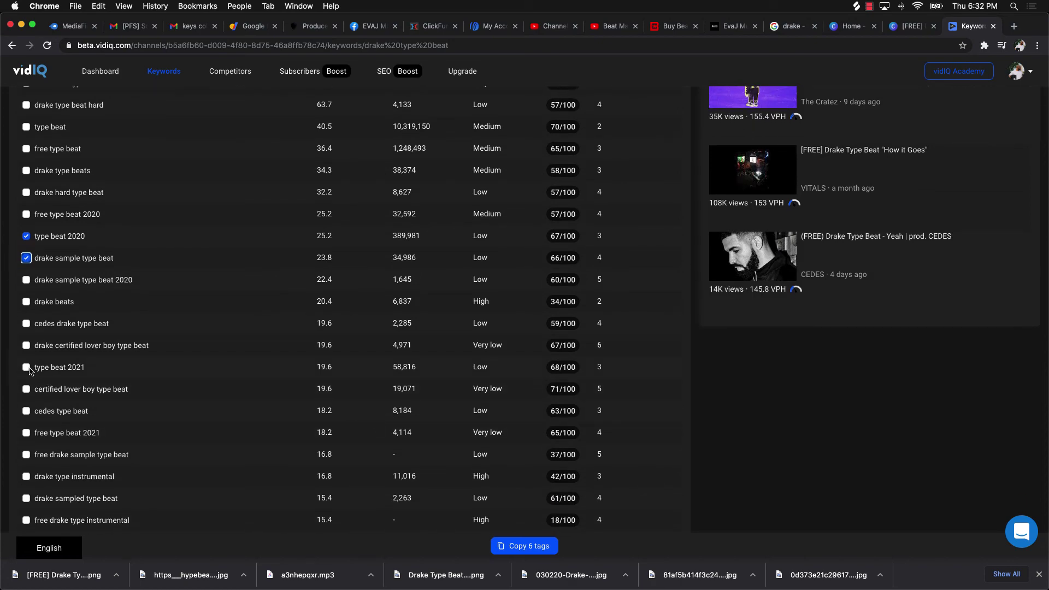
{"action": "left_click", "coordinate": [26, 367]}
- Review the selected keywords and the trending videos, briefly viewing "(FREE) Drake Type Beat - Garden Of Eden" on YouTube
{"action": "scroll", "coordinate": [266, 372], "scroll_direction": "up", "scroll_amount": 5}
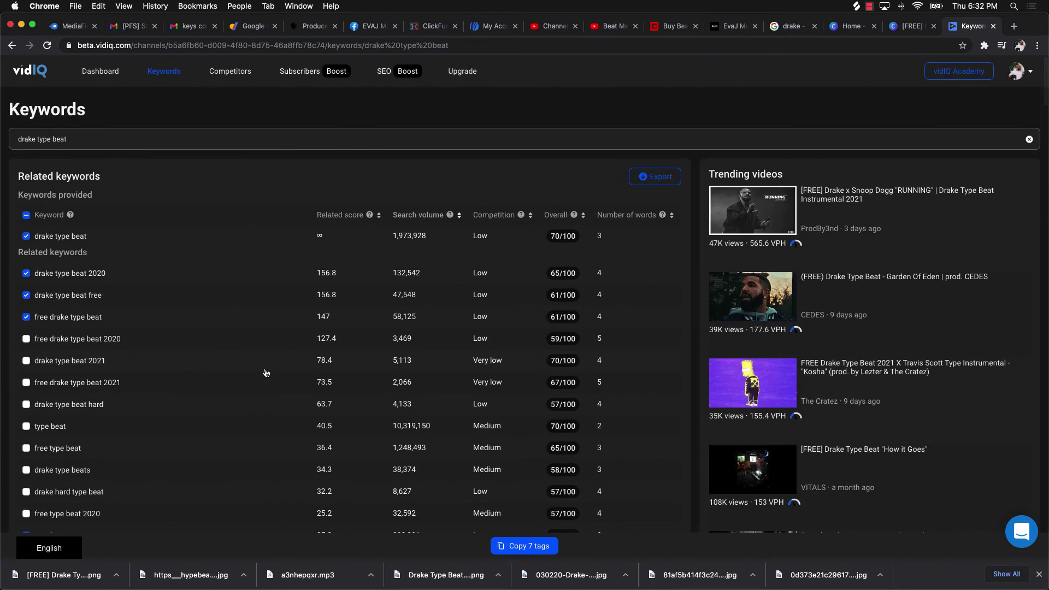
{"action": "scroll", "coordinate": [266, 372], "scroll_direction": "down", "scroll_amount": 2}
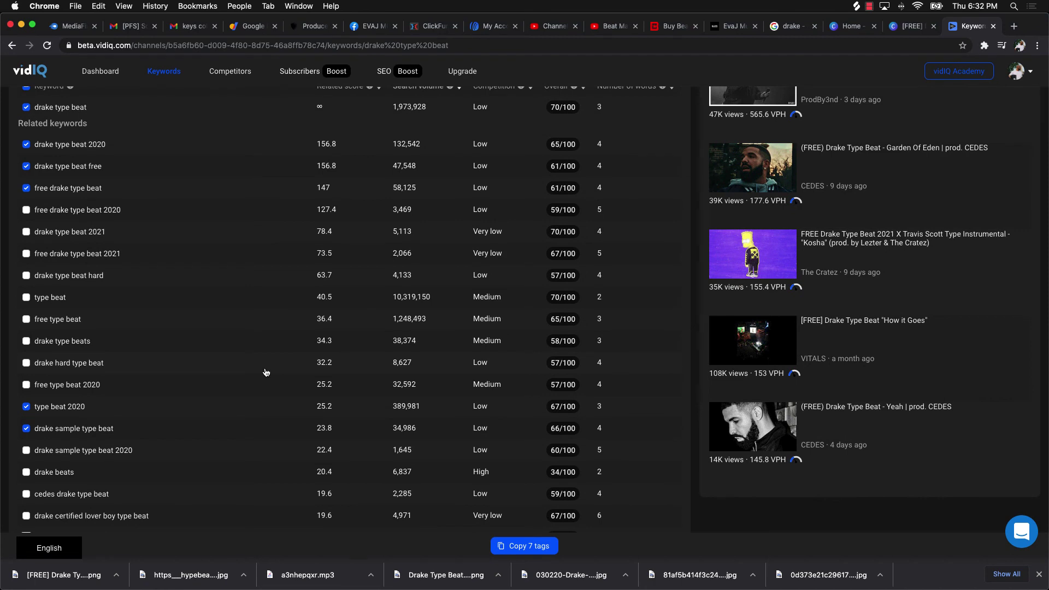
{"action": "scroll", "coordinate": [266, 372], "scroll_direction": "up", "scroll_amount": 3}
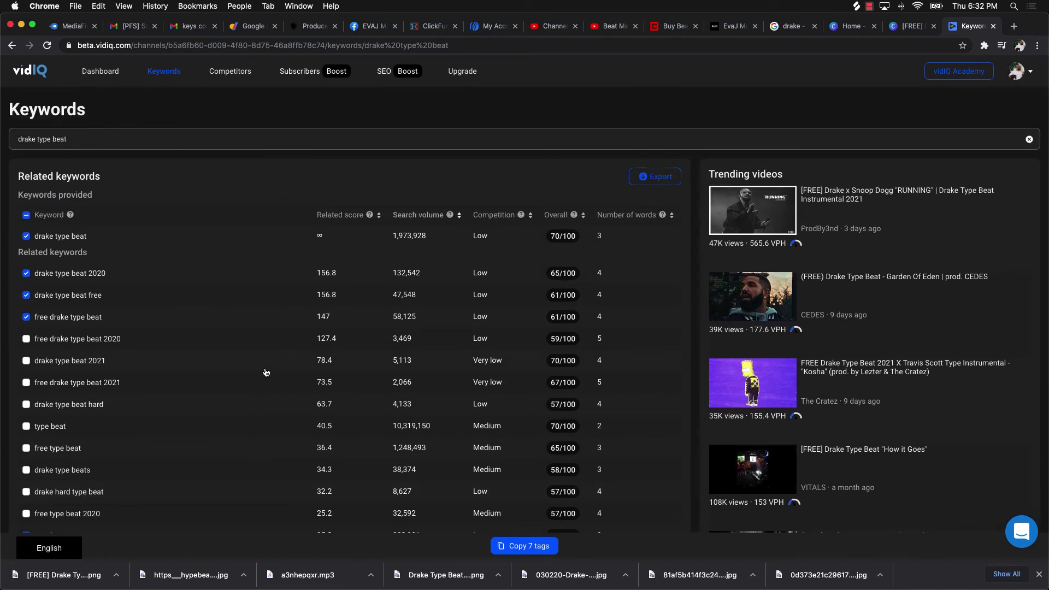
{"action": "scroll", "coordinate": [266, 373], "scroll_direction": "down", "scroll_amount": 5}
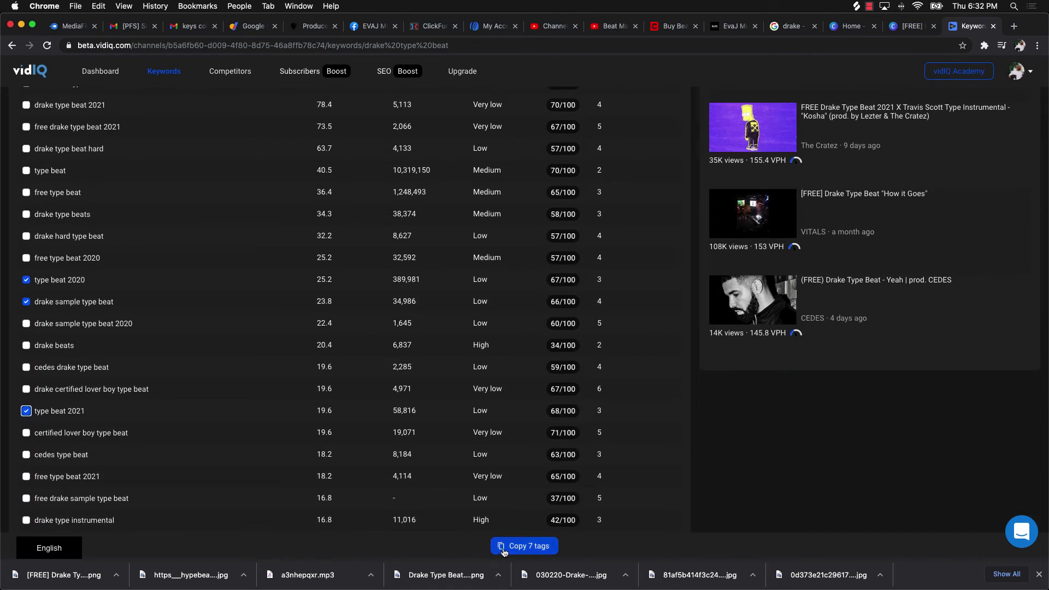
{"action": "scroll", "coordinate": [263, 374], "scroll_direction": "down", "scroll_amount": 5}
{"action": "scroll", "coordinate": [266, 206], "scroll_direction": "up", "scroll_amount": 10}
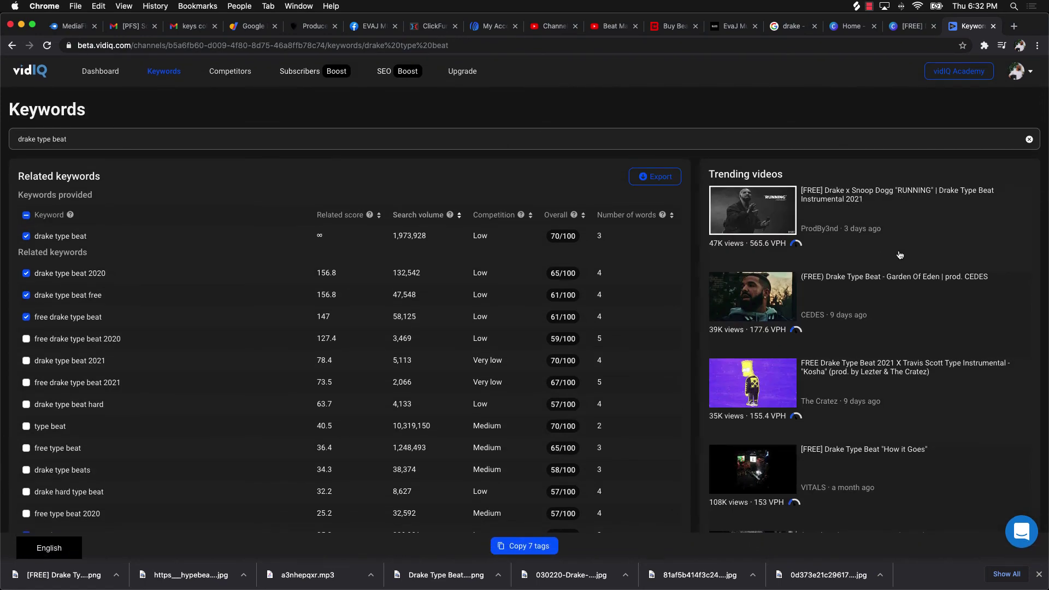
{"action": "scroll", "coordinate": [900, 255], "scroll_direction": "down", "scroll_amount": 1}
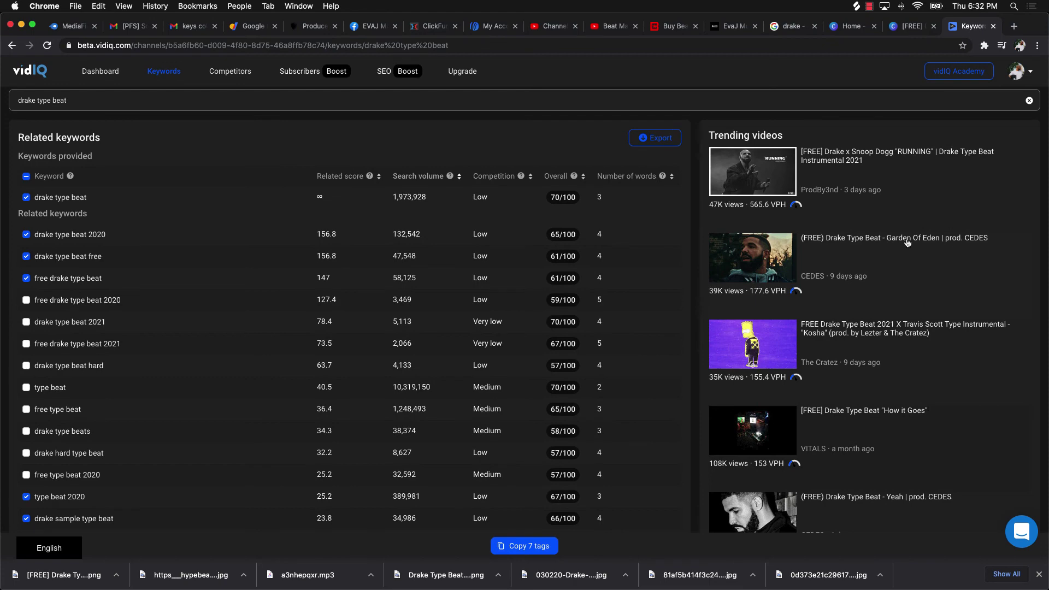
{"action": "left_click", "coordinate": [836, 247]}
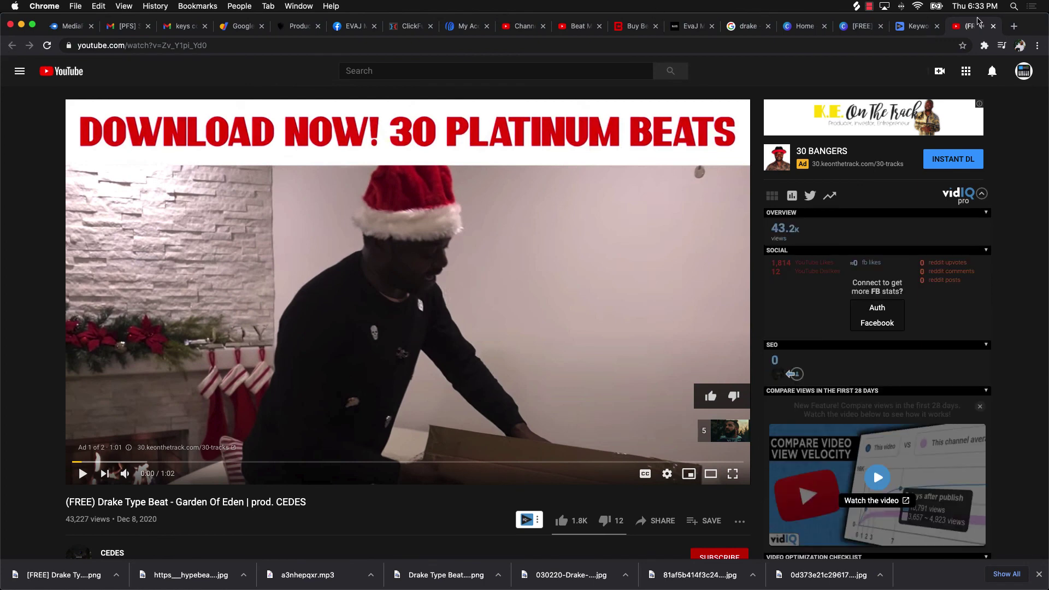
{"action": "left_click", "coordinate": [993, 27]}
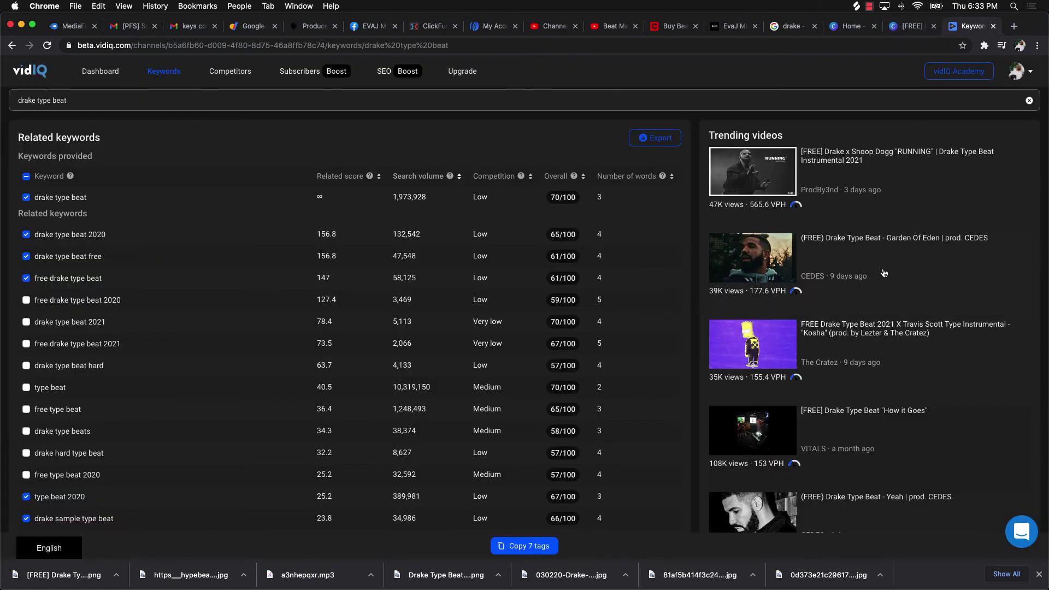
- Copy the seven selected drake type beat keywords as tags
{"action": "scroll", "coordinate": [878, 280], "scroll_direction": "down", "scroll_amount": 1}
{"action": "scroll", "coordinate": [878, 279], "scroll_direction": "down", "scroll_amount": 5}
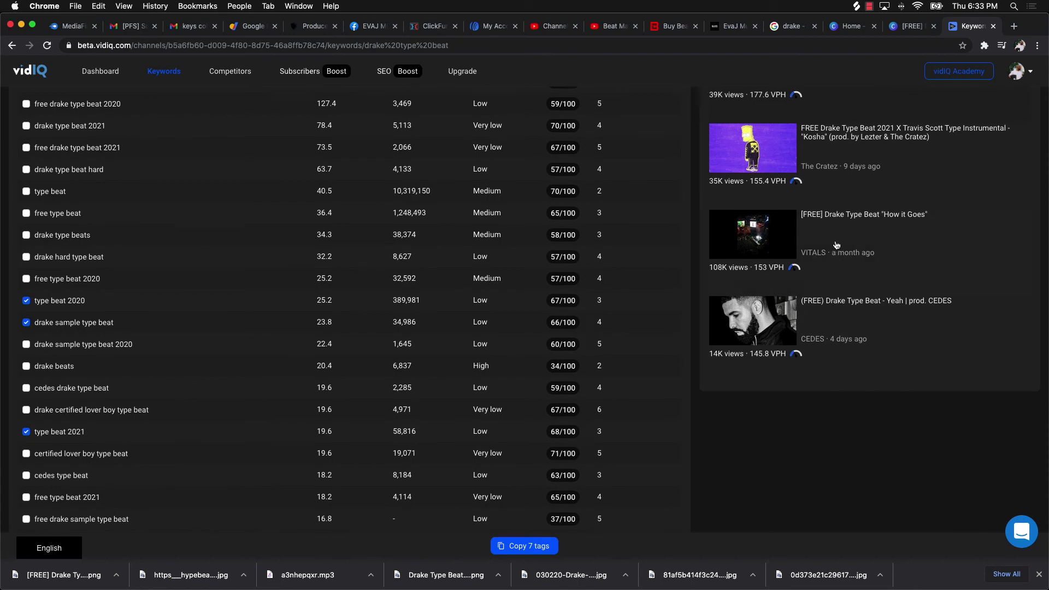
{"action": "scroll", "coordinate": [836, 244], "scroll_direction": "up", "scroll_amount": 3}
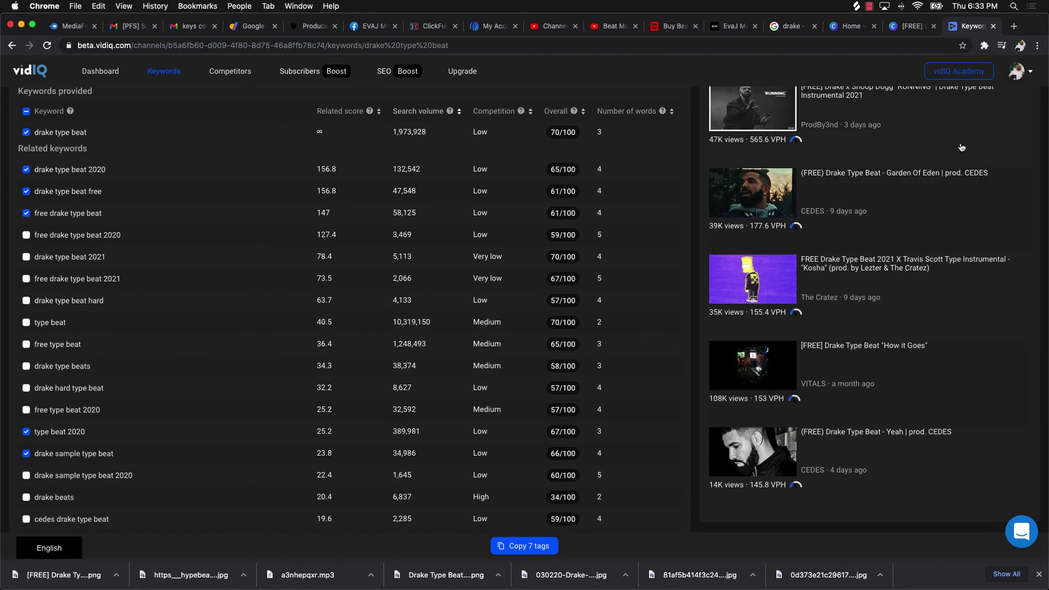
{"action": "left_click", "coordinate": [501, 552]}
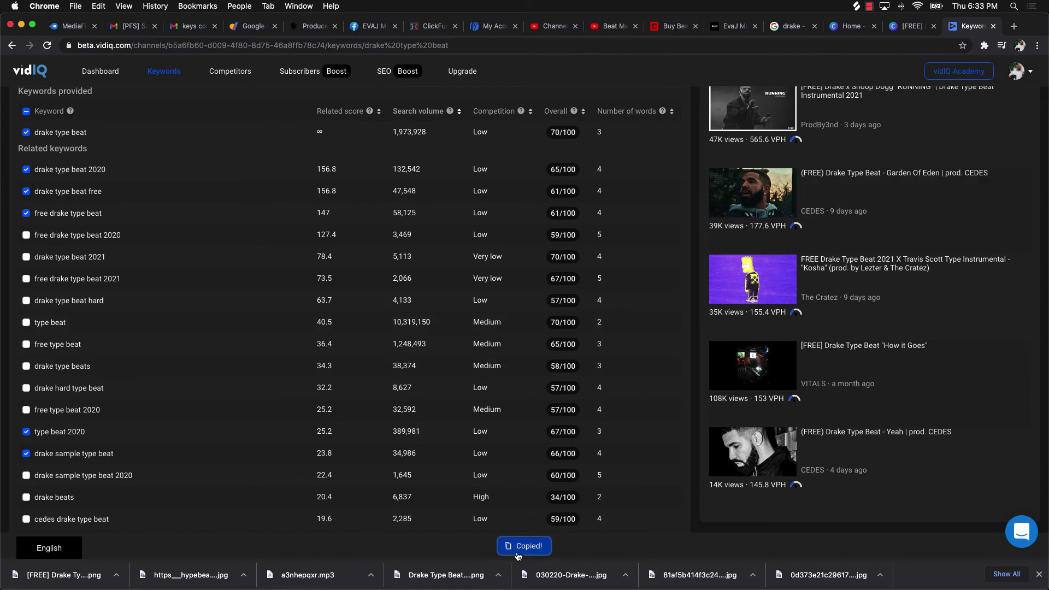
- Open the details of the published video "[FREE] Drake Type Beat "Trap"" in YouTube Studio and examine its tags
{"action": "left_click", "coordinate": [604, 27]}
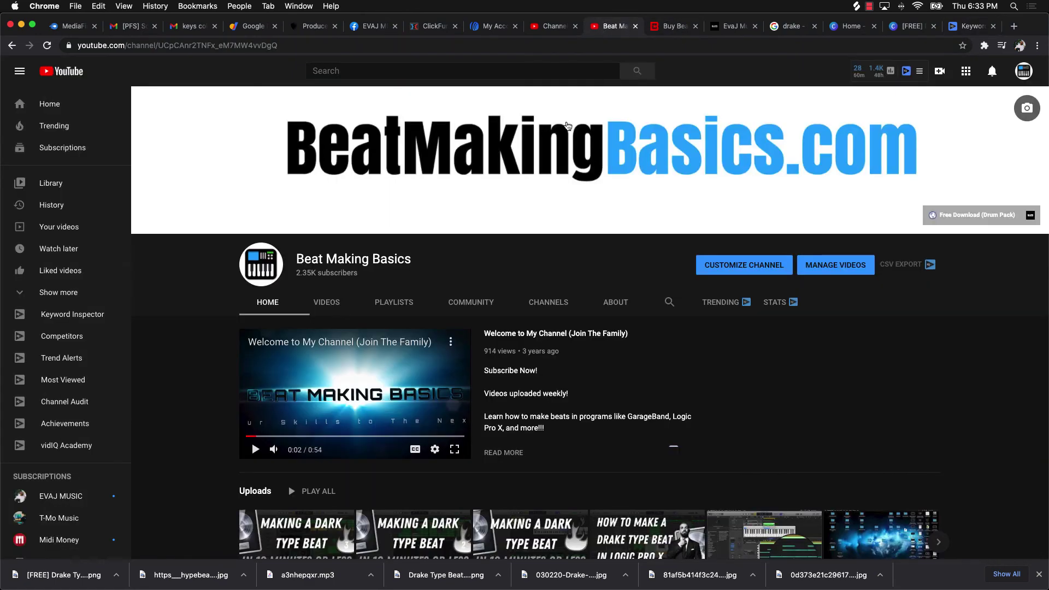
{"action": "left_click", "coordinate": [557, 26]}
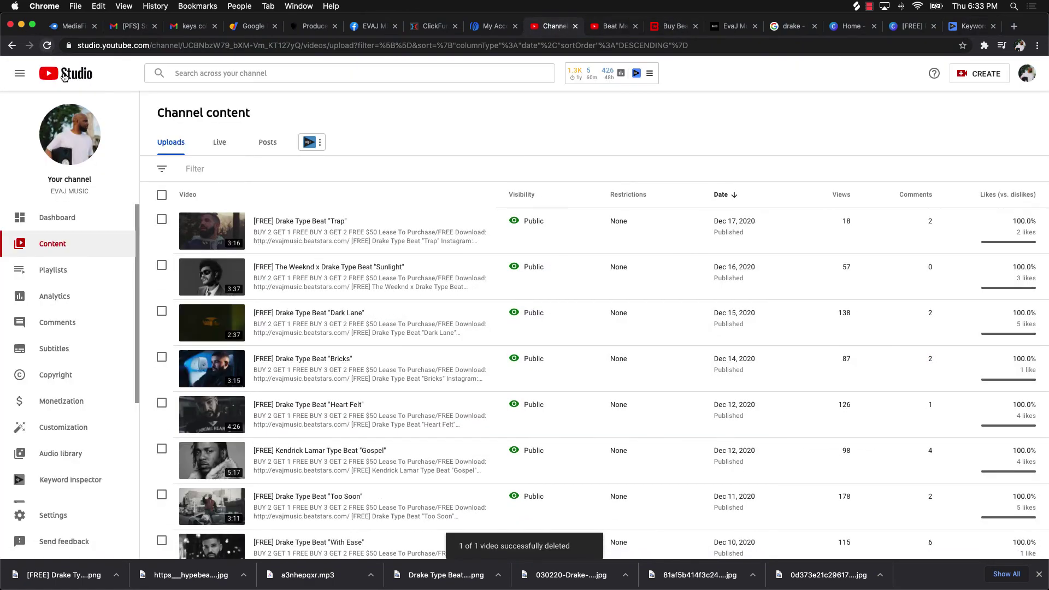
{"action": "left_click", "coordinate": [266, 220]}
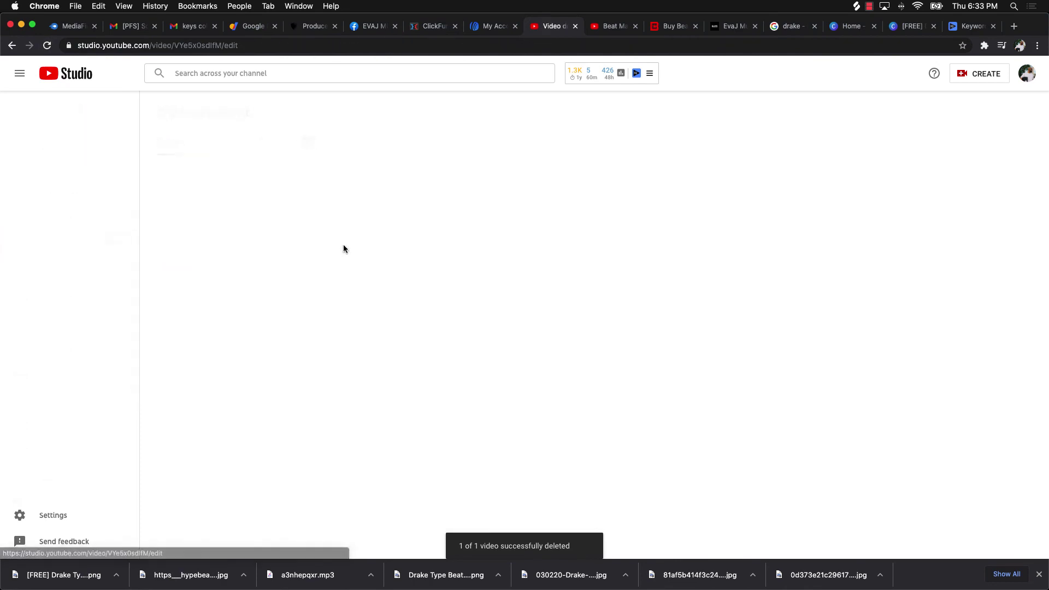
{"action": "scroll", "coordinate": [381, 271], "scroll_direction": "down", "scroll_amount": 3}
{"action": "scroll", "coordinate": [381, 271], "scroll_direction": "down", "scroll_amount": 3}
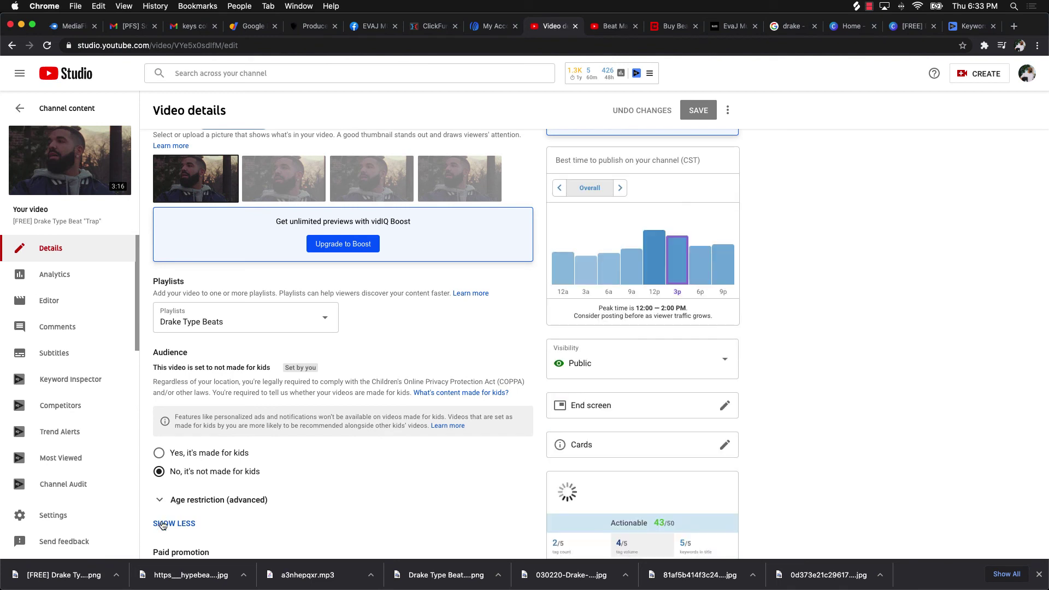
{"action": "left_click", "coordinate": [160, 526]}
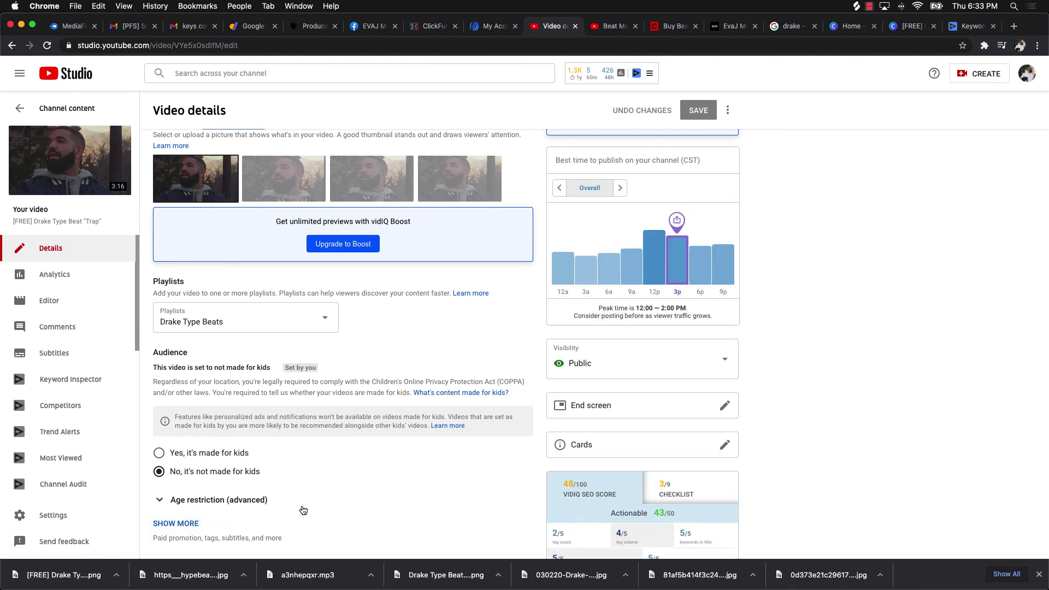
{"action": "scroll", "coordinate": [303, 510], "scroll_direction": "down", "scroll_amount": 5}
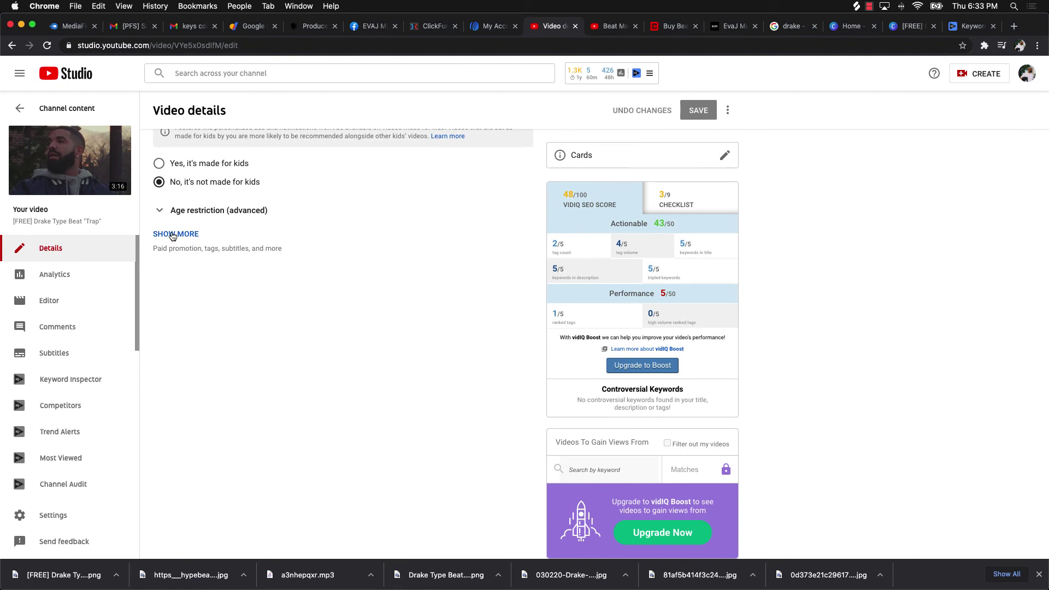
{"action": "left_click", "coordinate": [173, 235]}
{"action": "scroll", "coordinate": [281, 299], "scroll_direction": "down", "scroll_amount": 2}
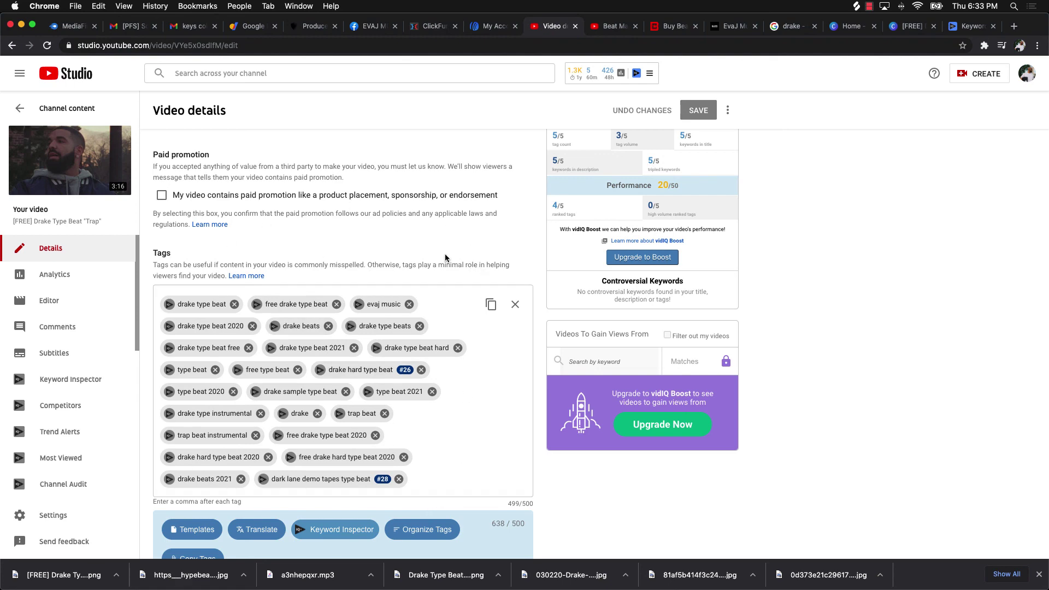
- Check the tag list in the video's description, open its YouTube watch page and pause playback
{"action": "scroll", "coordinate": [346, 419], "scroll_direction": "up", "scroll_amount": 10}
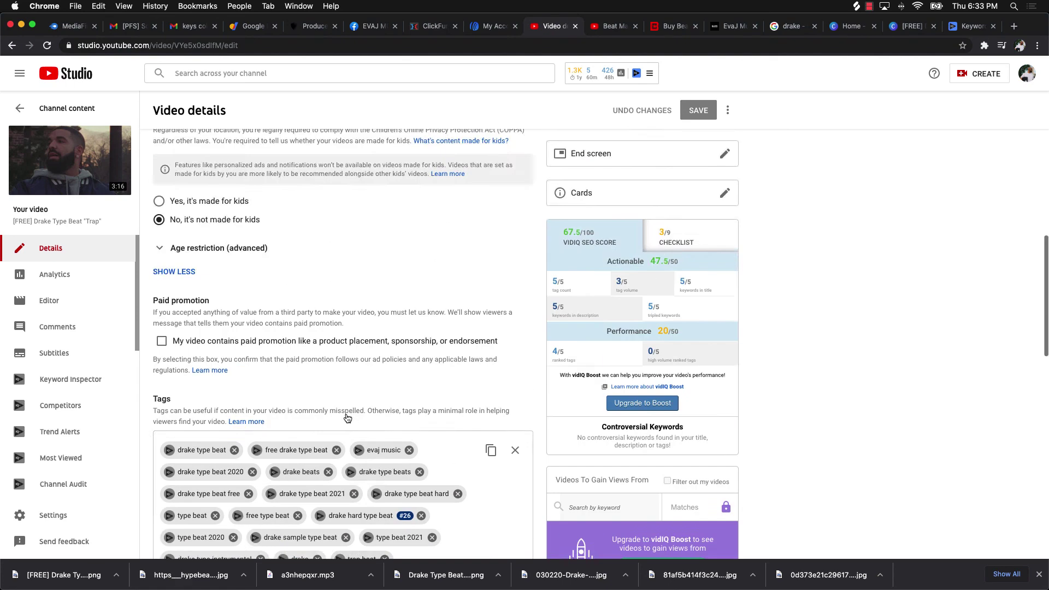
{"action": "scroll", "coordinate": [346, 416], "scroll_direction": "up", "scroll_amount": 5}
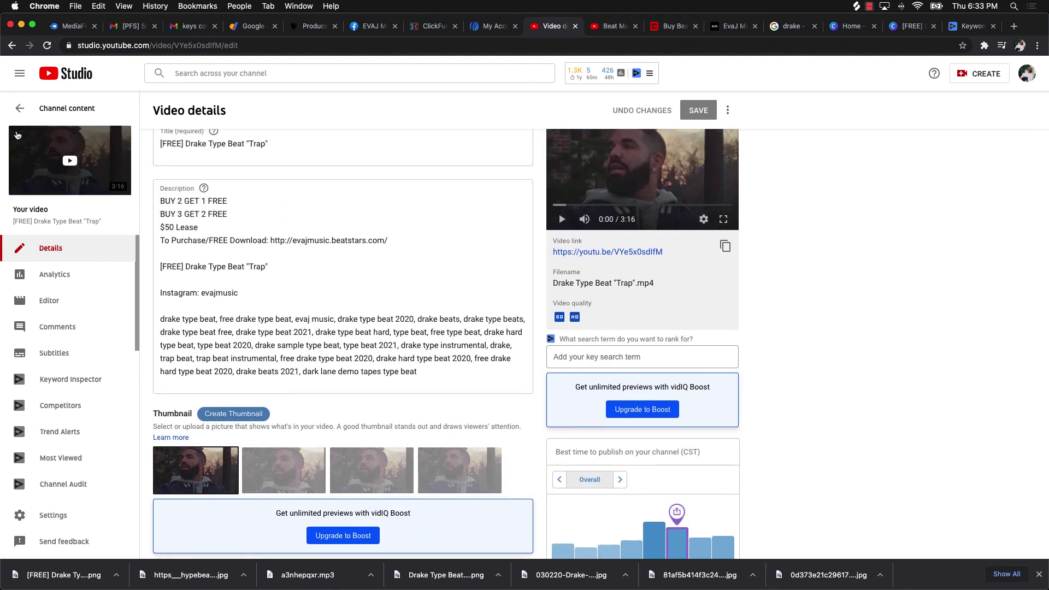
{"action": "left_click", "coordinate": [68, 143]}
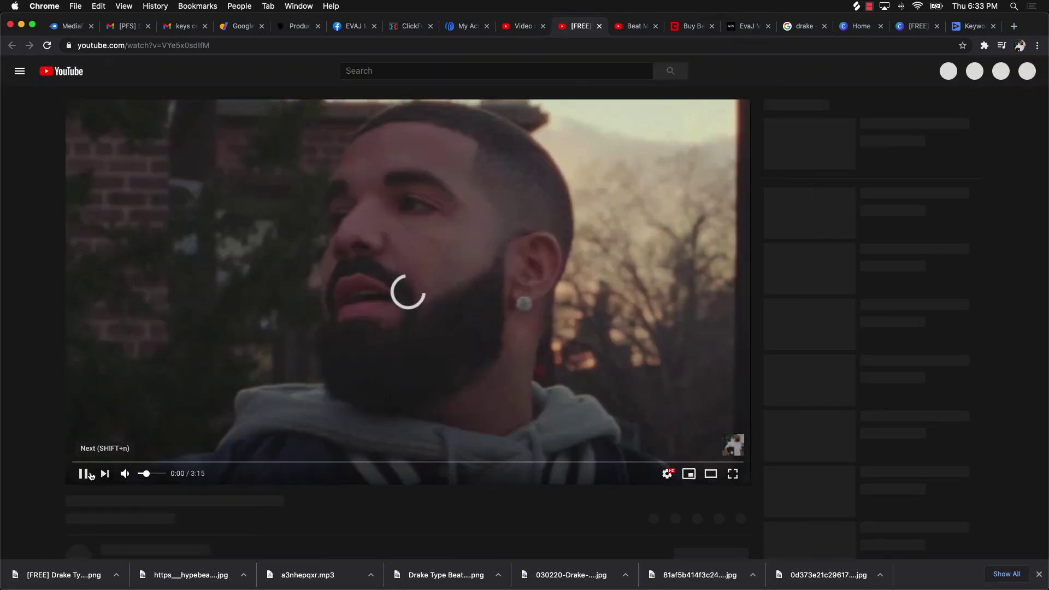
{"action": "left_click", "coordinate": [83, 474]}
{"action": "scroll", "coordinate": [659, 365], "scroll_direction": "down", "scroll_amount": 3}
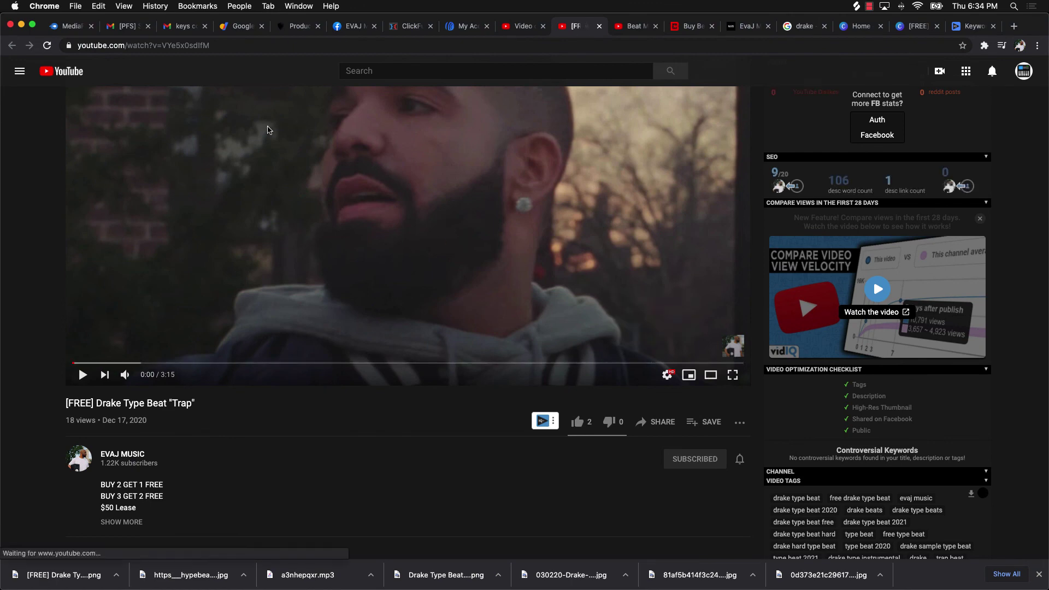
{"action": "scroll", "coordinate": [206, 270], "scroll_direction": "up", "scroll_amount": 3}
{"action": "scroll", "coordinate": [207, 272], "scroll_direction": "down", "scroll_amount": 3}
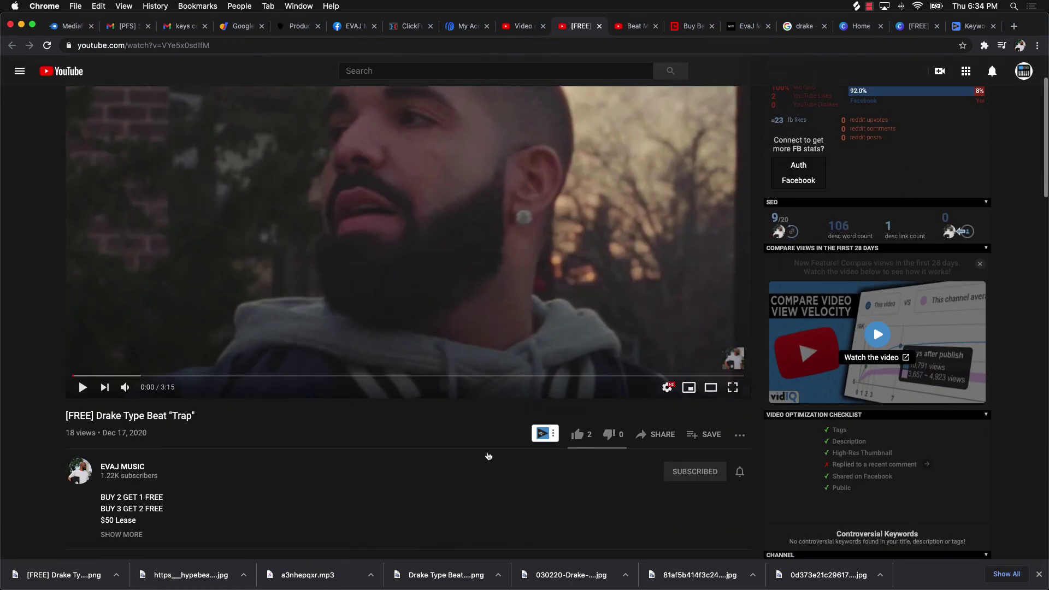
- Set up a Facebook share of the "Trap" video to the group "Rappers Looking For Beats"
{"action": "left_click", "coordinate": [664, 441]}
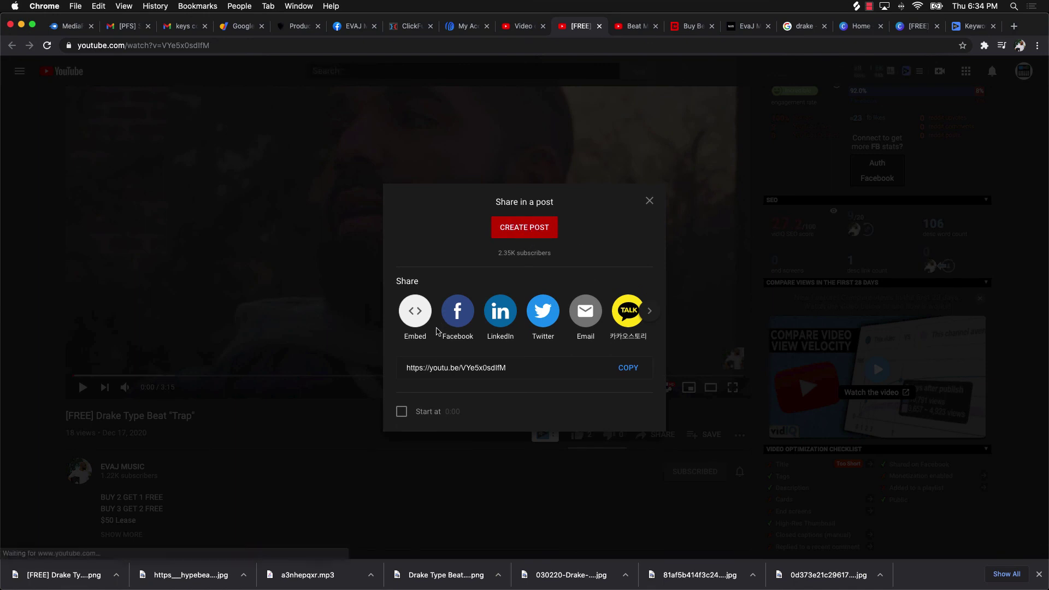
{"action": "left_click", "coordinate": [457, 318]}
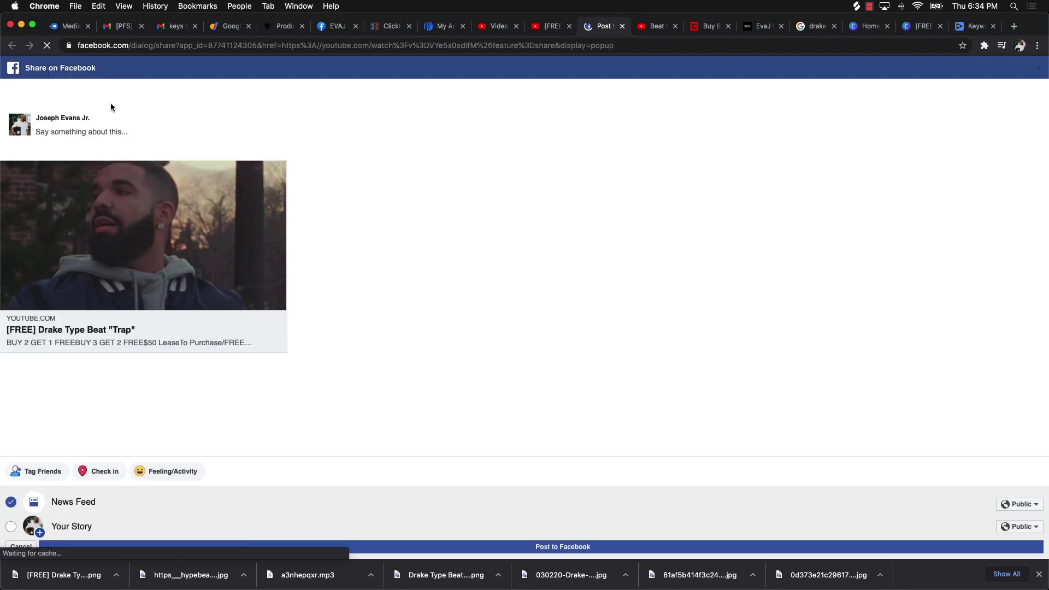
{"action": "left_click", "coordinate": [104, 93]}
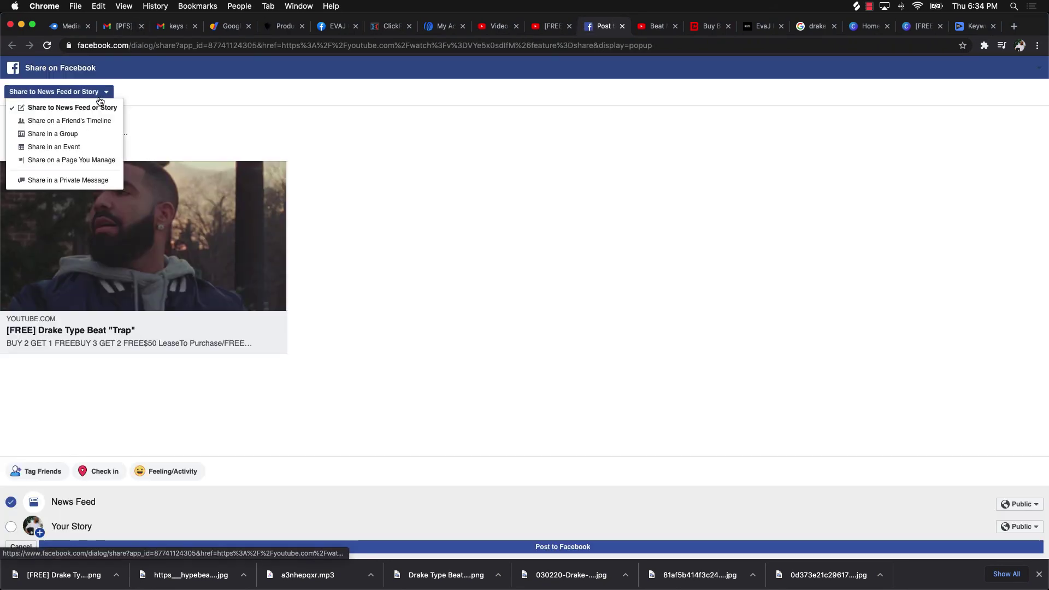
{"action": "left_click", "coordinate": [91, 132]}
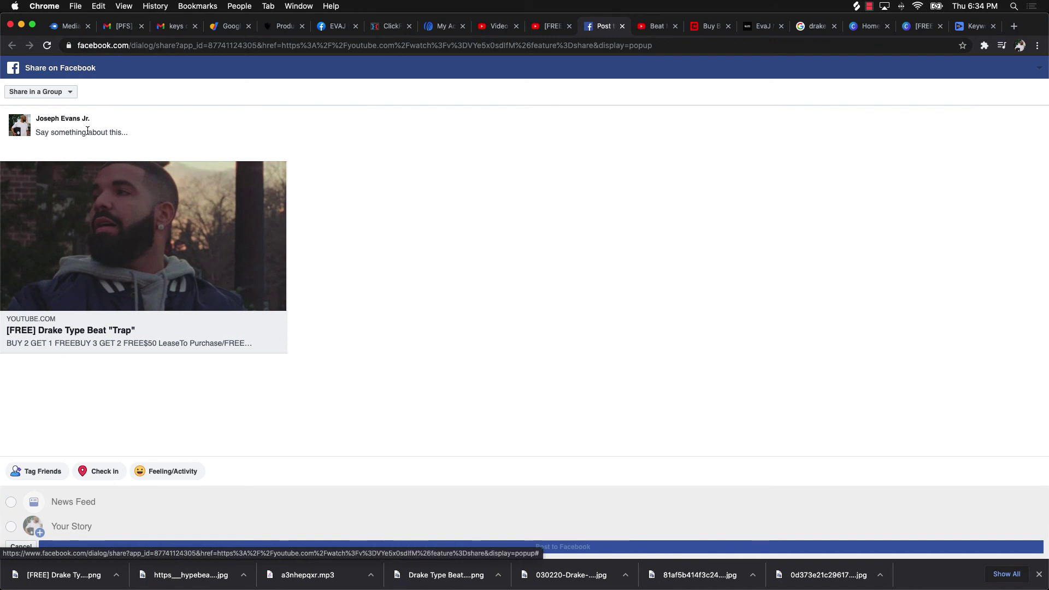
{"action": "type", "text": "rap"}
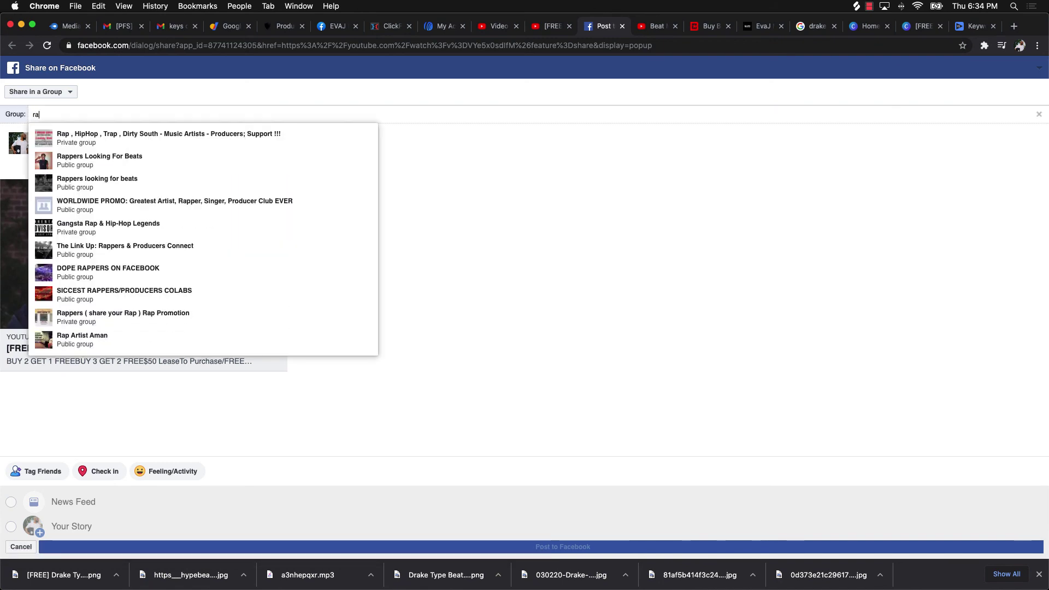
{"action": "left_click", "coordinate": [79, 159]}
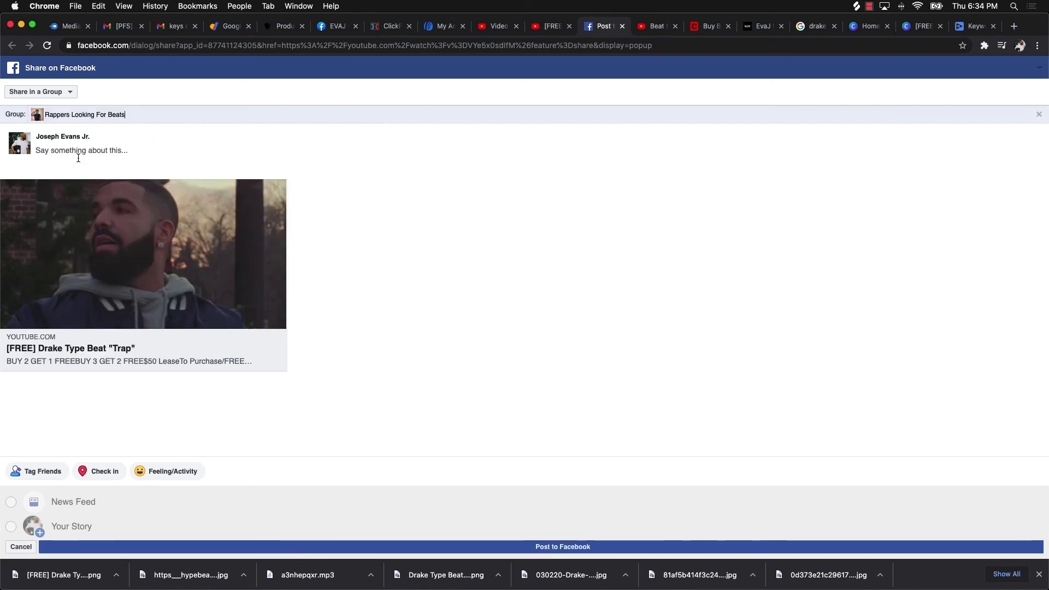
{"action": "left_click", "coordinate": [79, 158]}
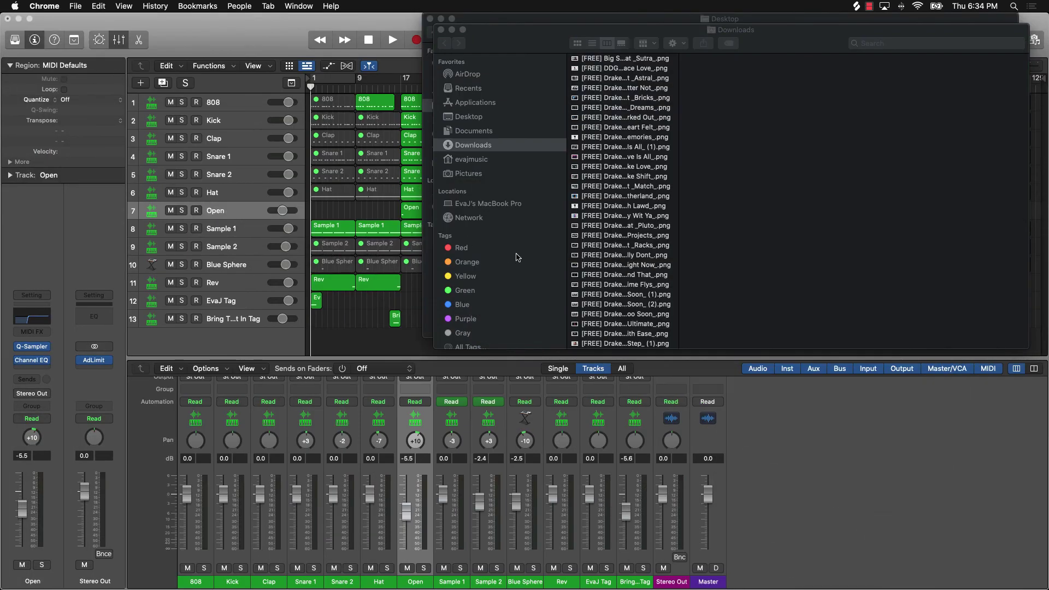
- Close the Downloads and Desktop Finder windows covering the "Trap" project in Logic Pro
{"action": "left_click", "coordinate": [431, 36]}
{"action": "left_click", "coordinate": [432, 23]}
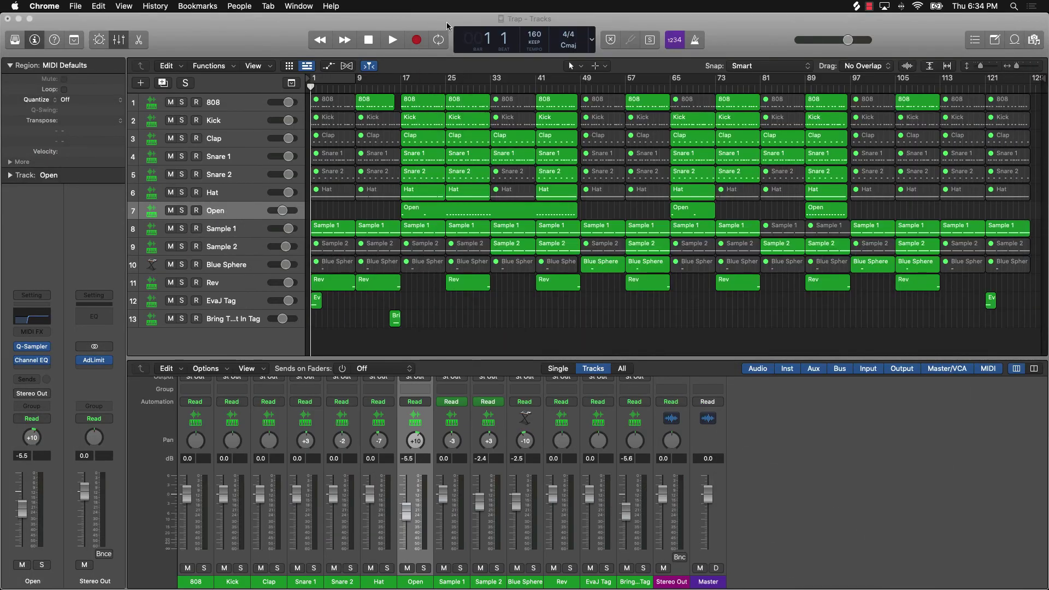